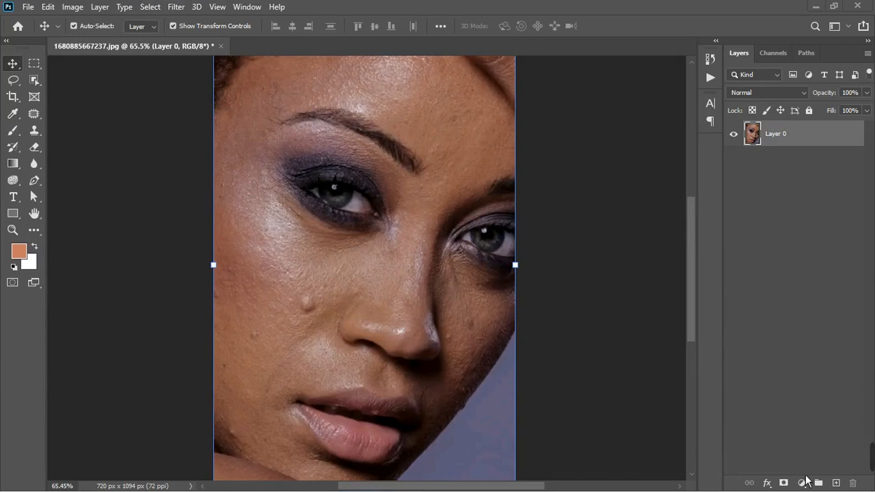
Add a Hue/Saturation adjustment layer above the portrait layer.
left_click(804, 483)
left_click(830, 361)
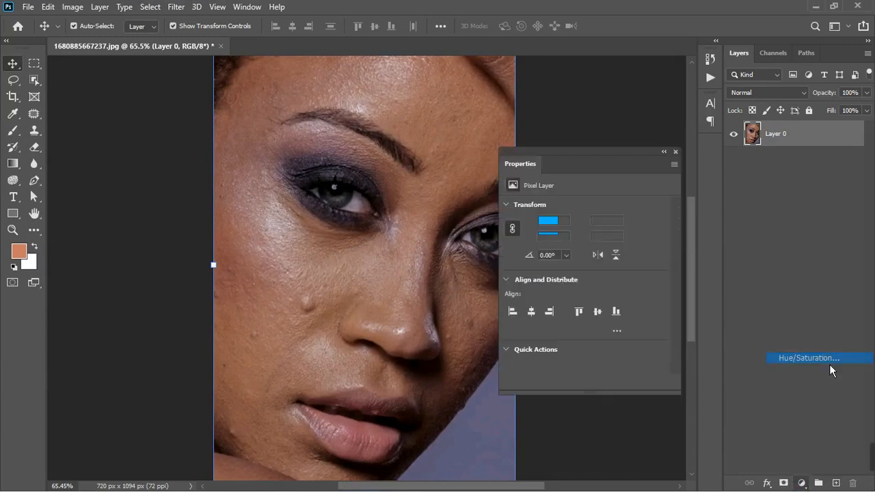
left_click_drag(586, 149, 650, 126)
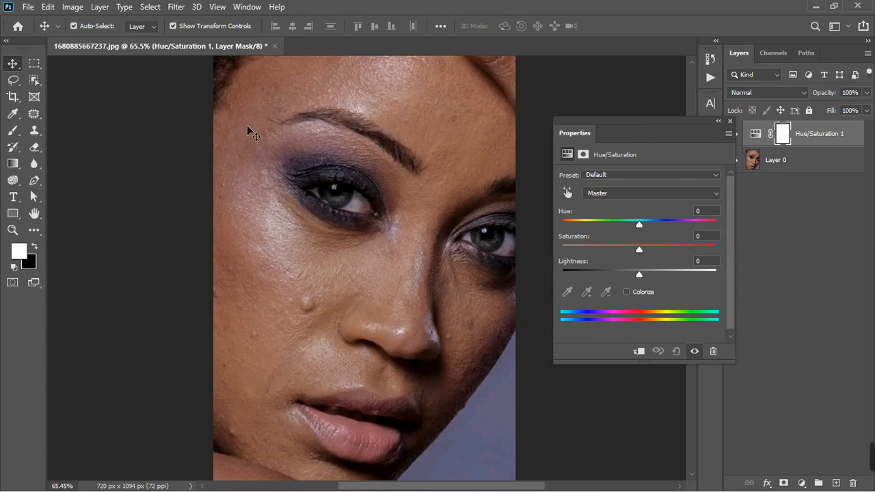
scroll(250, 280, "down", 1)
scroll(317, 140, "down", 1)
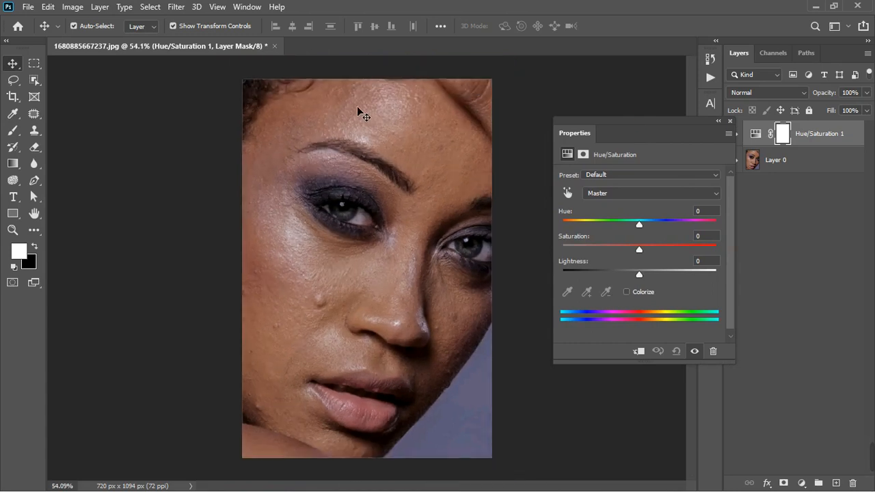
Sample the skin beside the mouth with targeted adjustment, set the hue to +180, and shift the affected range to yellows at 1°/30° to 61°/90°.
left_click(574, 195)
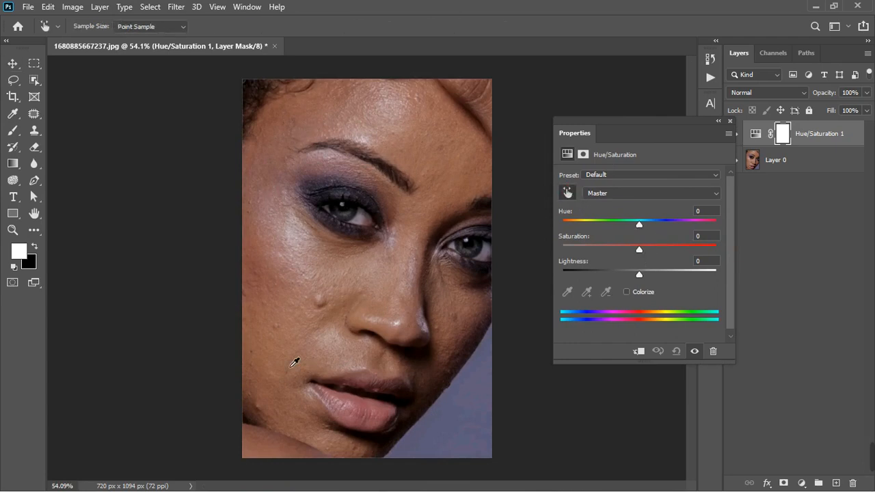
left_click(295, 362)
left_click_drag(639, 224, 721, 233)
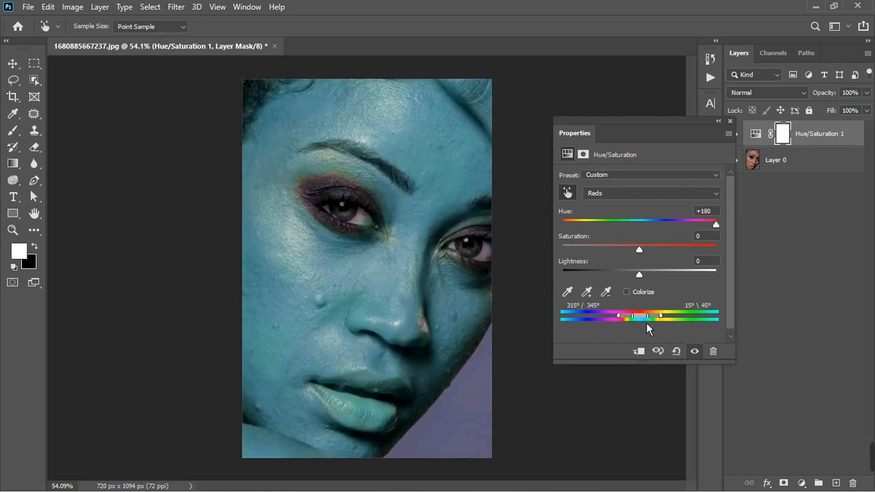
left_click_drag(646, 323, 667, 334)
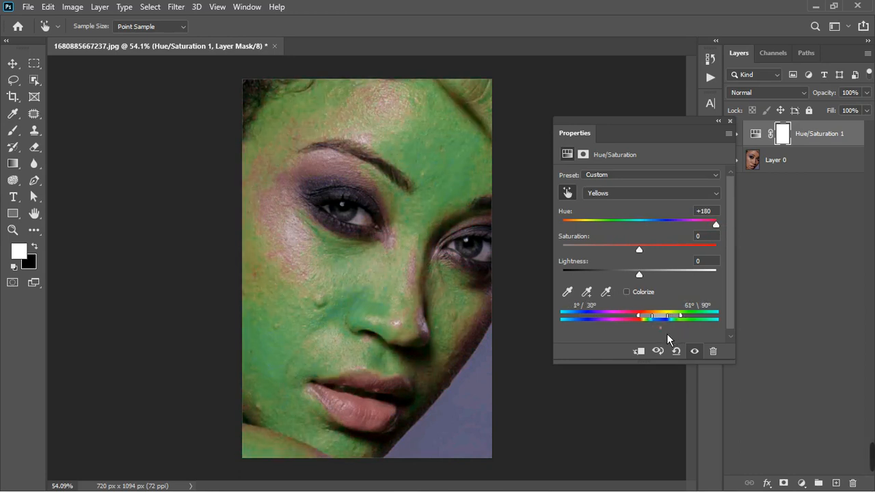
Shift the affected yellow range to 5°/35° to 65°/94° and compare the portrait with the adjustment off and on.
left_click(698, 352)
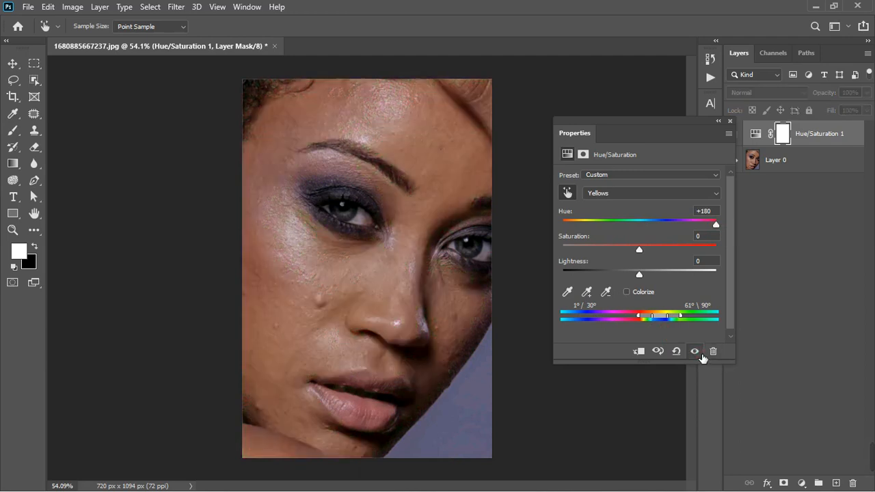
left_click(698, 352)
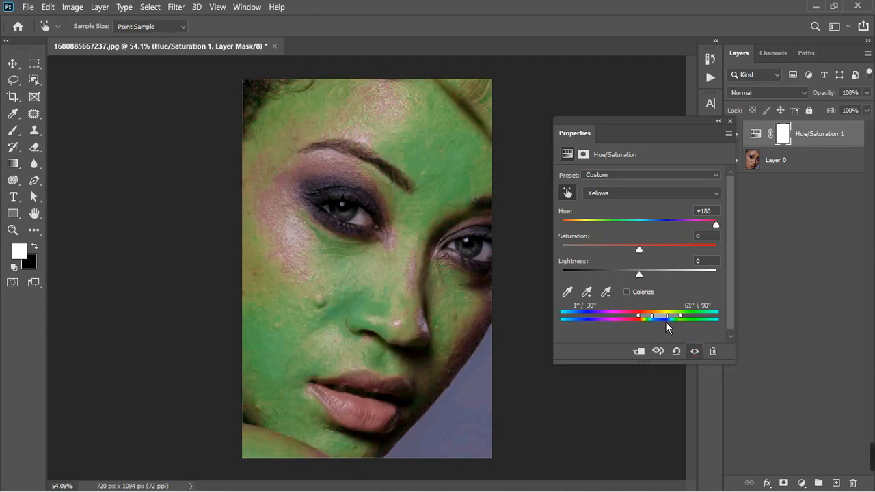
left_click_drag(666, 322, 667, 321)
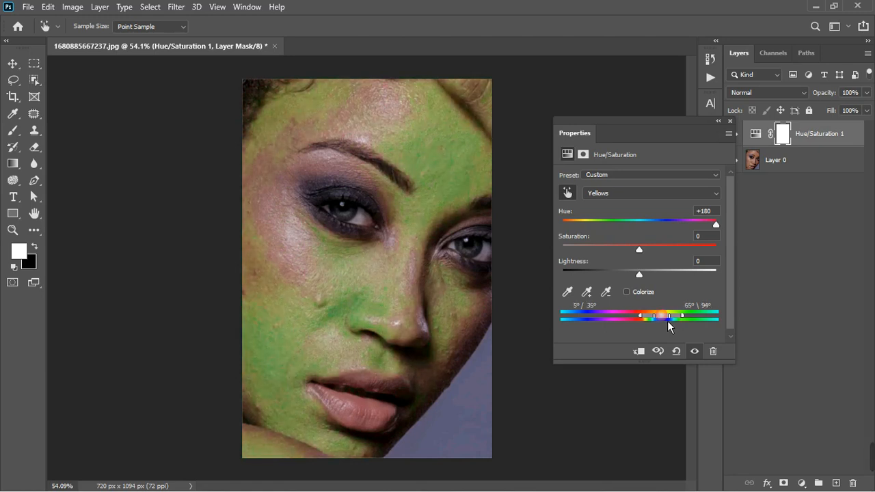
left_click(695, 351)
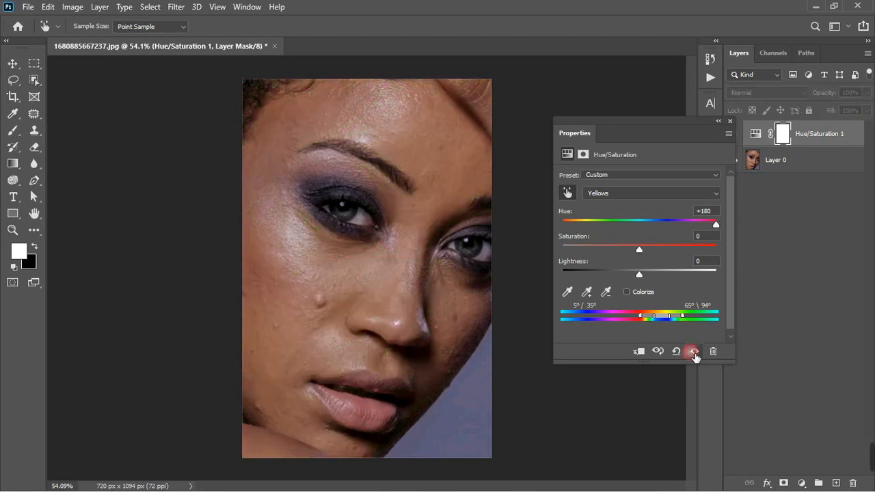
left_click(695, 352)
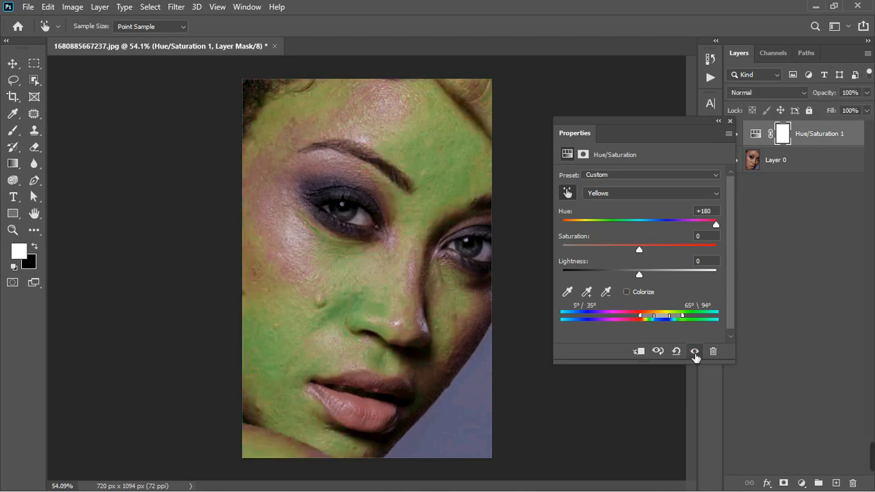
left_click(695, 352)
left_click(695, 352)
left_click(695, 352)
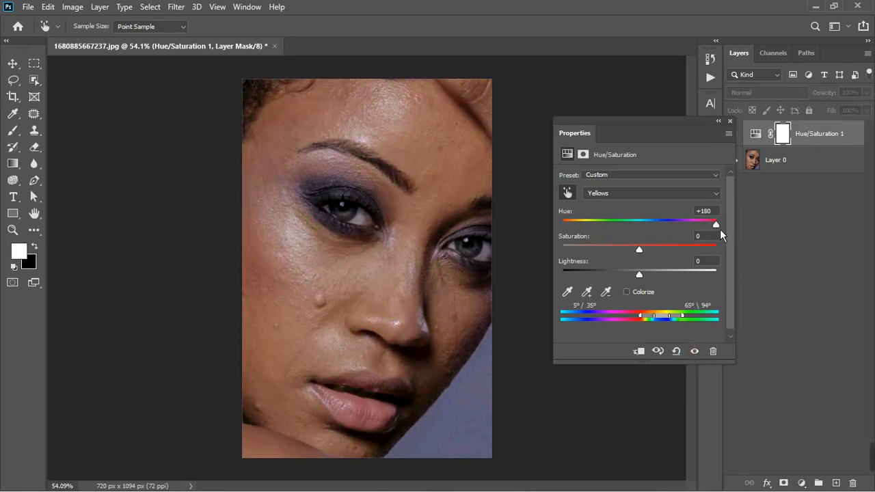
Set the Yellows hue to -19, compare the skin tone before and after, and close the adjustment's settings.
left_click_drag(723, 231, 645, 229)
left_click_drag(647, 228, 622, 240)
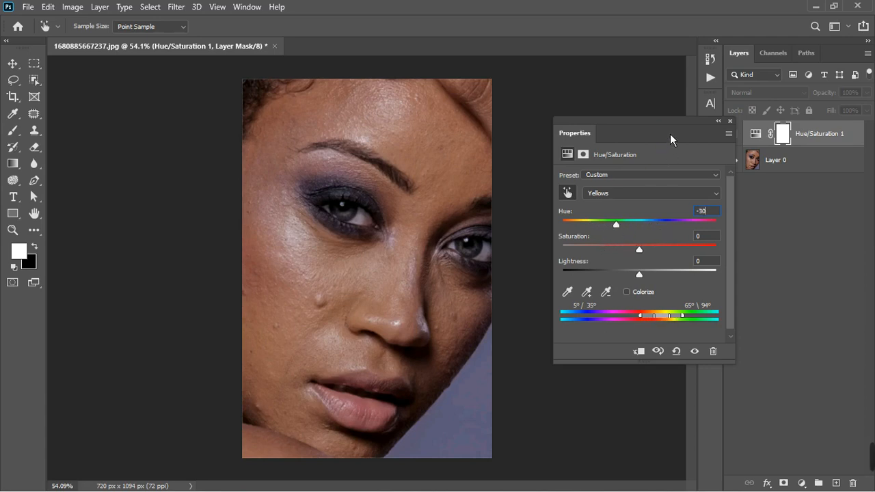
left_click_drag(670, 133, 641, 139)
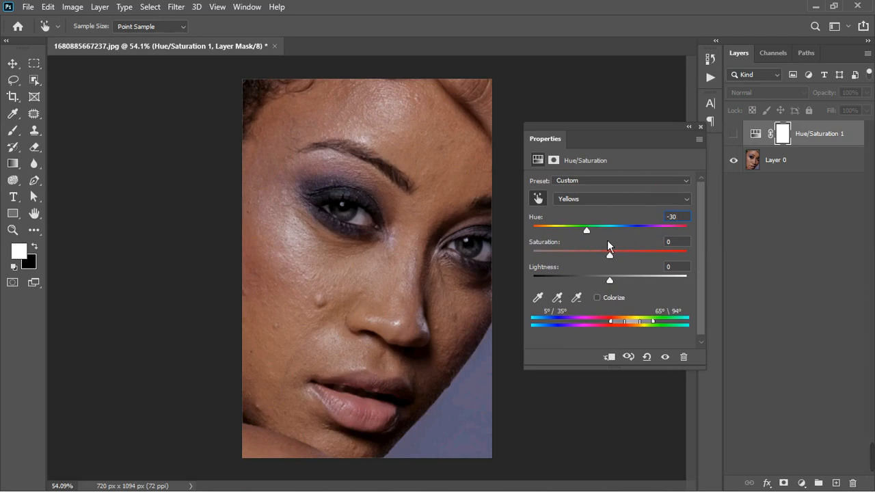
left_click_drag(607, 240, 608, 234)
left_click(666, 358)
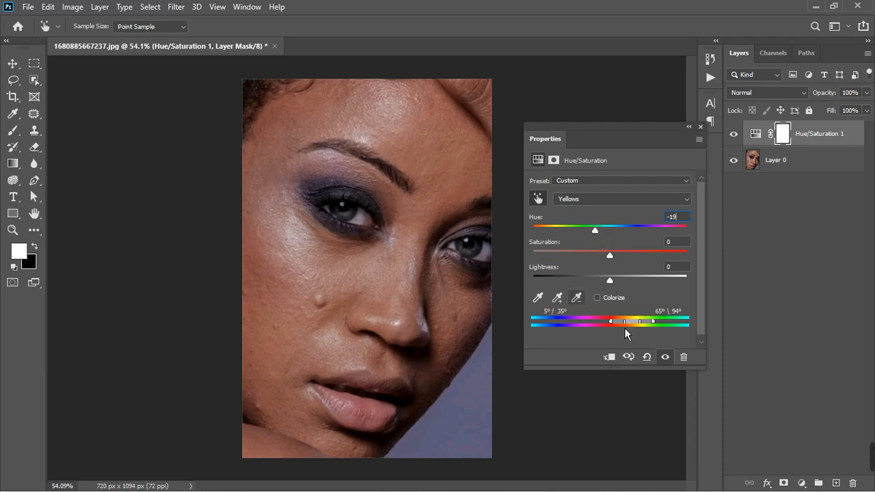
left_click(667, 360)
left_click(667, 360)
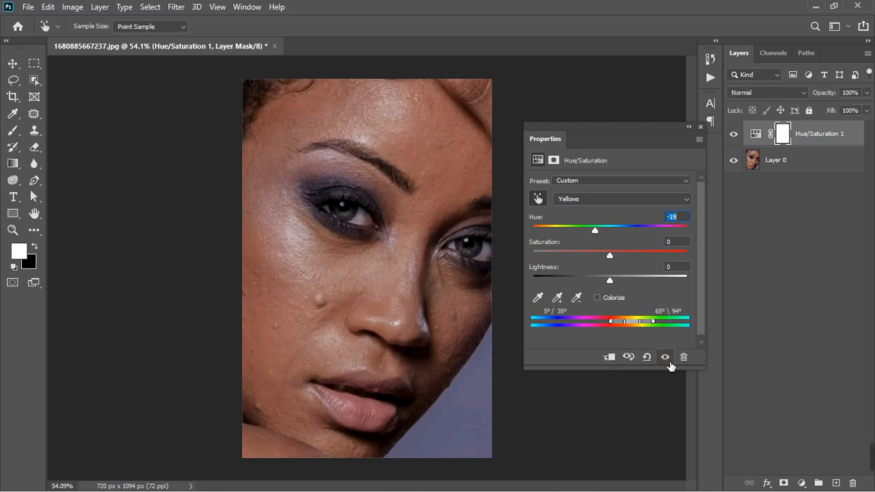
left_click(700, 127)
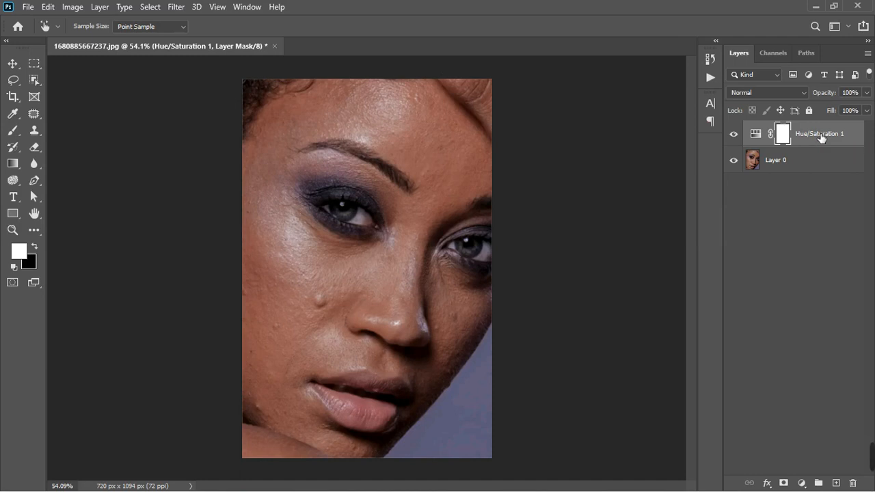
Stamp all visible layers into a new layer on top and duplicate that merged layer twice.
key("ctrl+shift+alt+e")
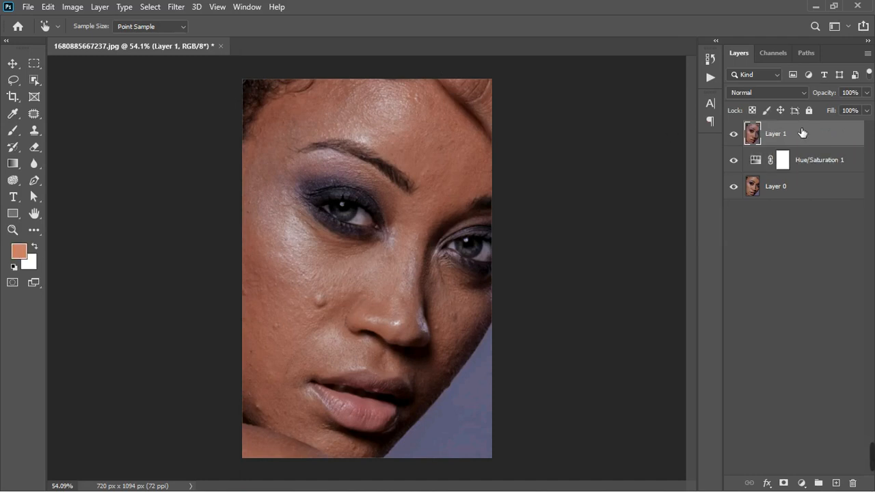
scroll(380, 130, "up", 3)
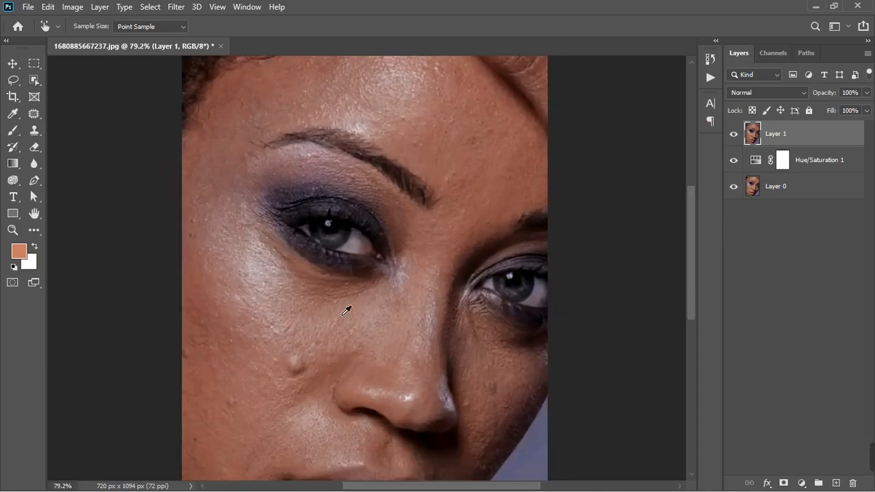
scroll(461, 363, "up", 2)
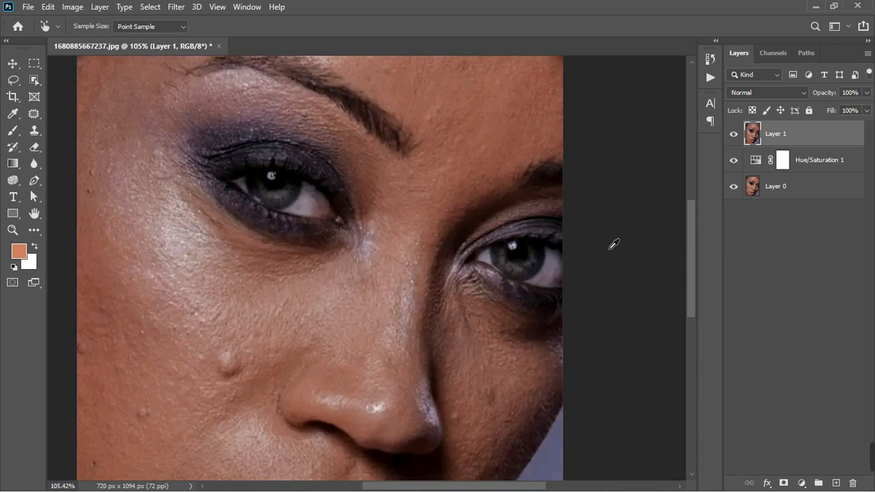
left_click(12, 62)
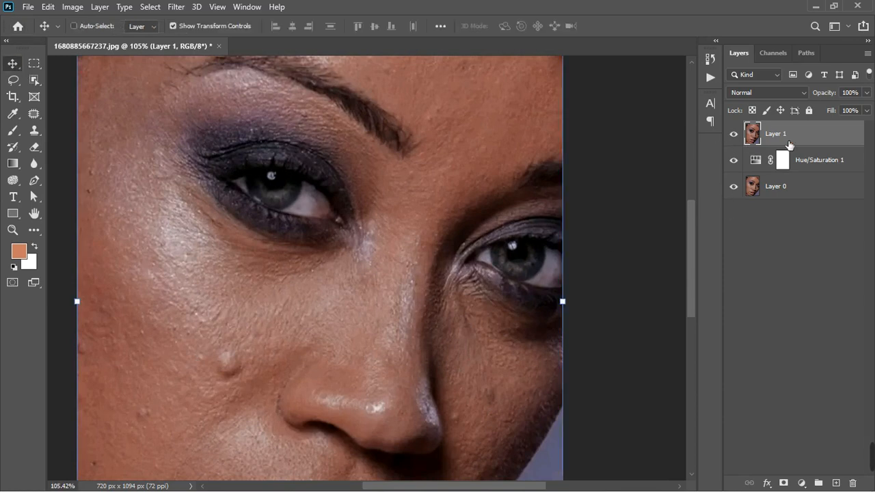
key("ctrl+j")
key("ctrl+j")
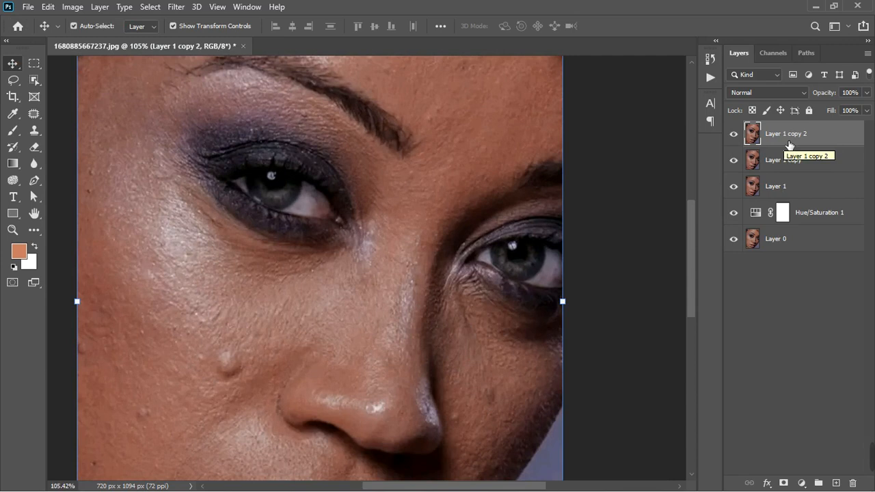
Rename the lower duplicate layer "color" and the top duplicate layer "texture".
double_click(789, 162)
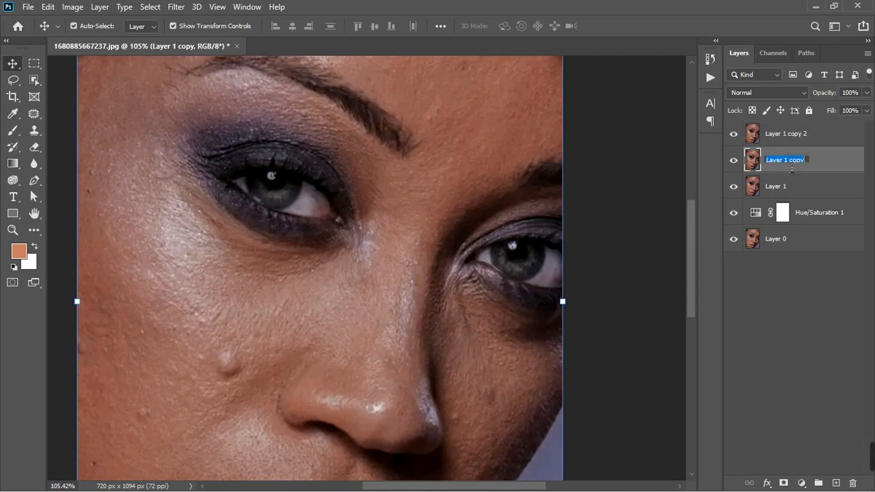
type("color")
key("Return")
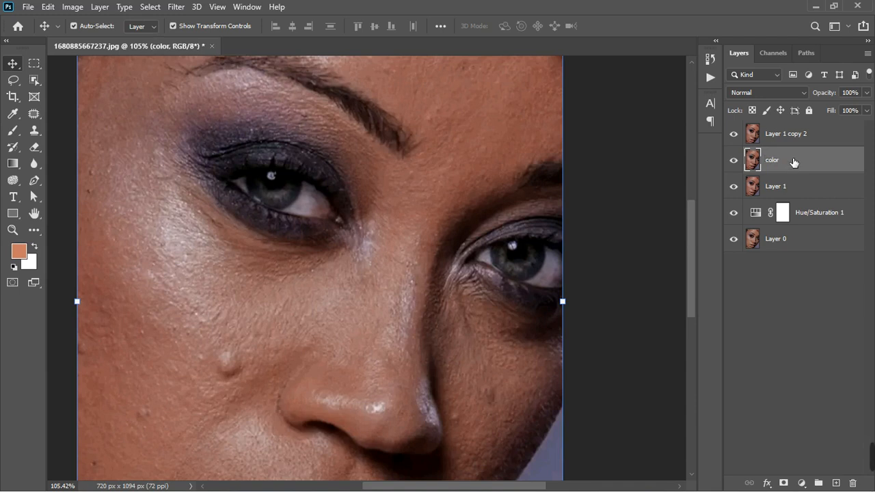
double_click(797, 141)
type("text")
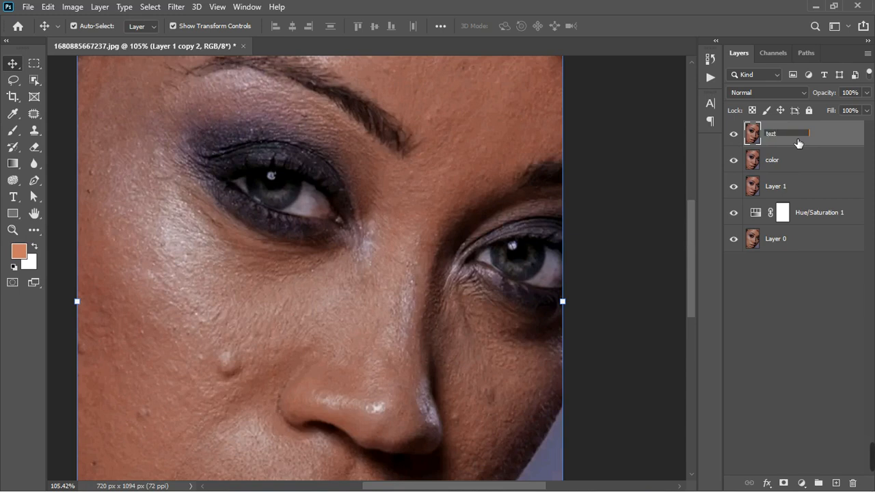
type("ezture")
key("Return")
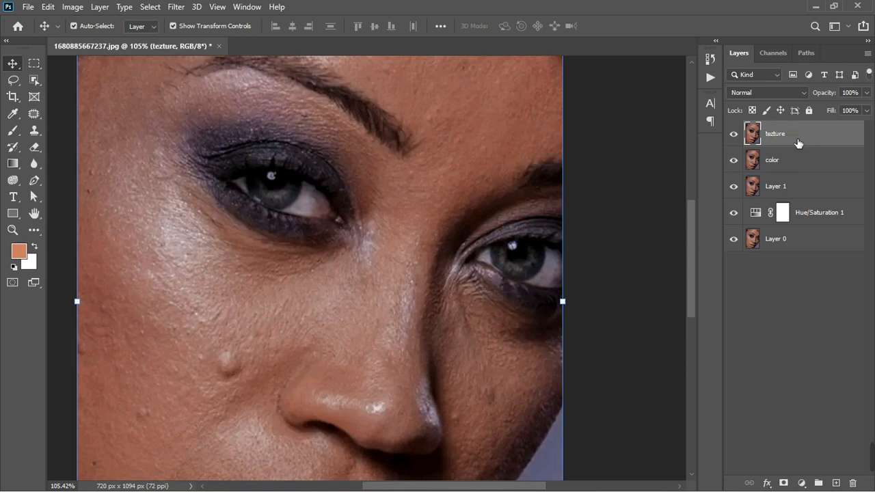
Hide the texture layer and apply a Gaussian Blur with a 4.3-pixel radius to the color layer.
left_click(734, 135)
left_click(774, 158)
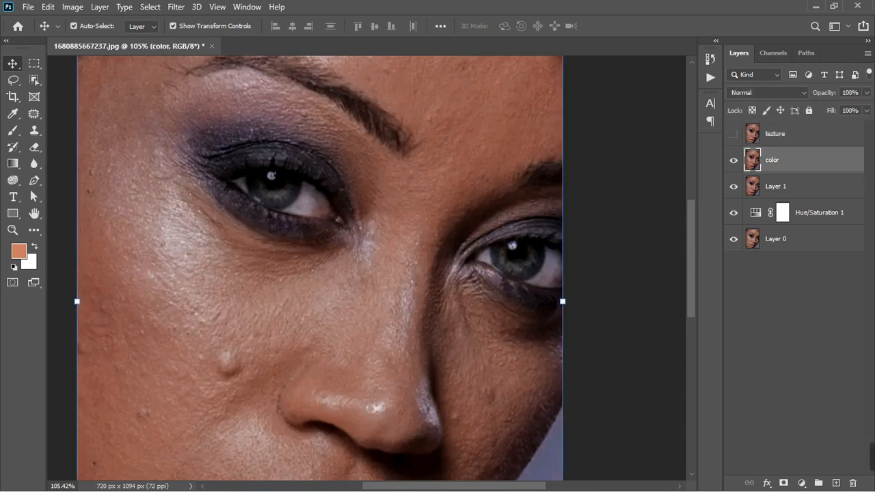
left_click(177, 6)
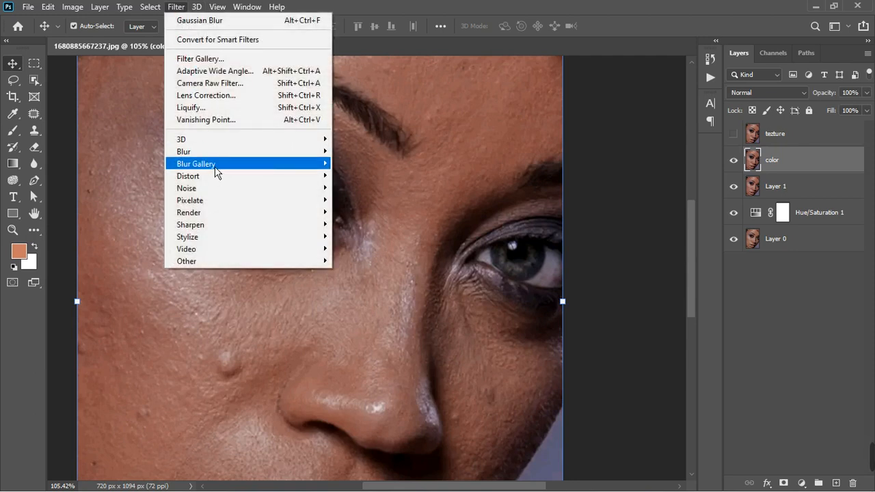
mouse_move(216, 171)
mouse_move(229, 154)
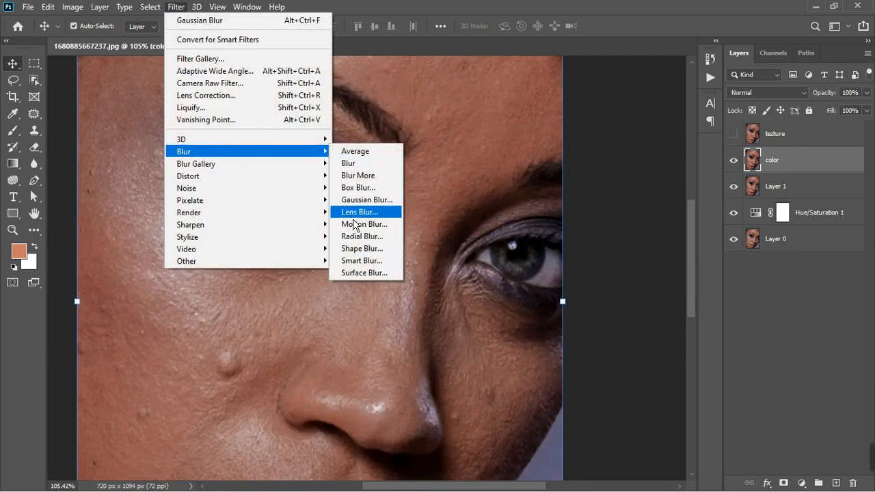
left_click(361, 198)
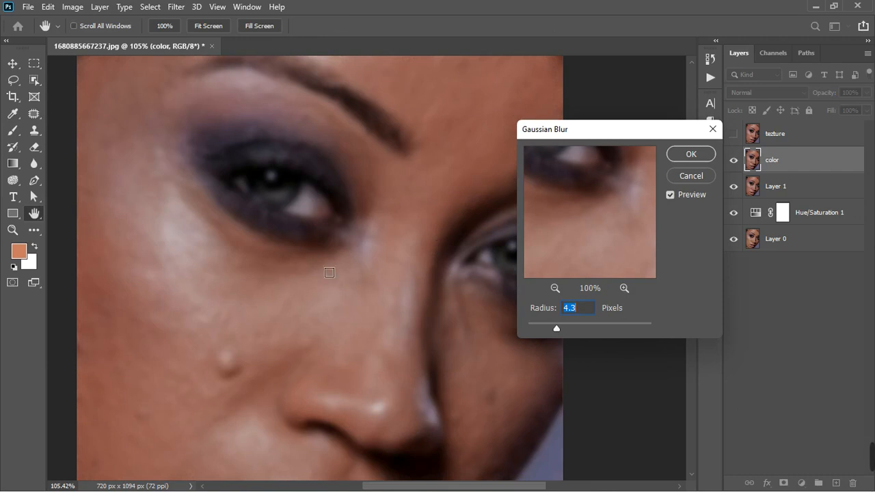
left_click(347, 200)
left_click(308, 307)
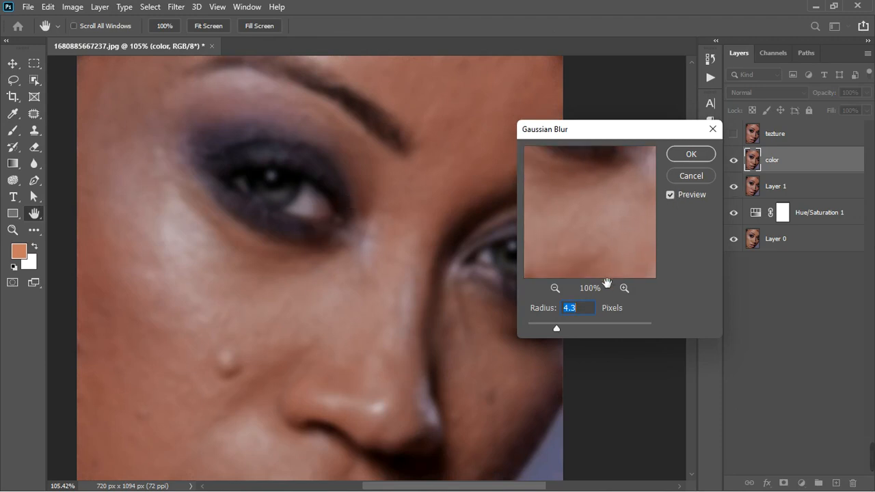
left_click(675, 203)
left_click(674, 203)
left_click(690, 157)
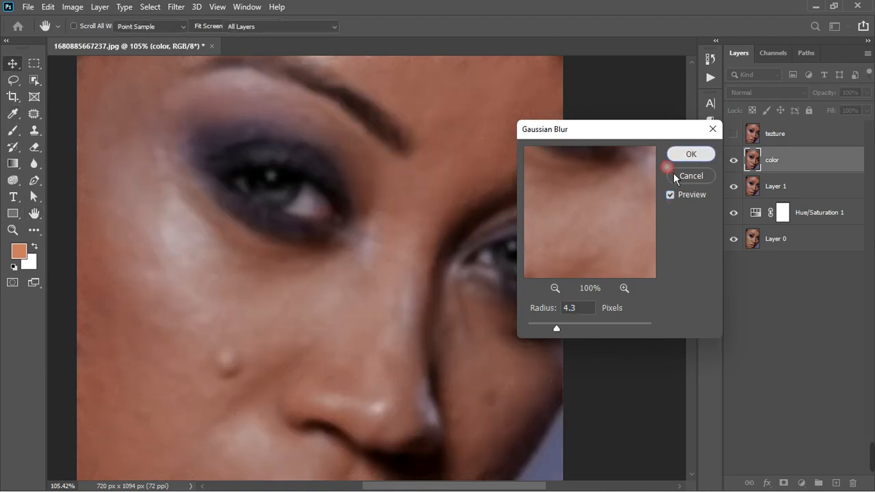
Show the texture layer and run Apply Image on it with the color layer as source, Subtract blending, scale 2 and offset 128.
scroll(451, 242, "down", 5)
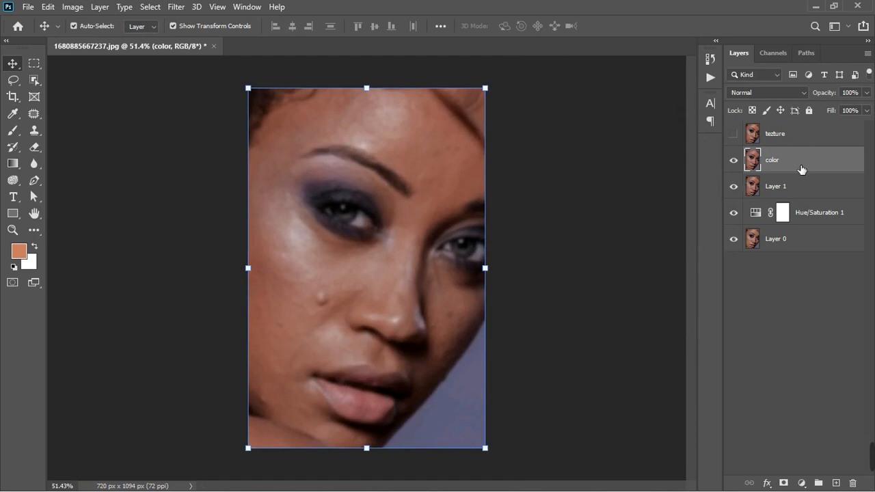
left_click(774, 136)
left_click(735, 135)
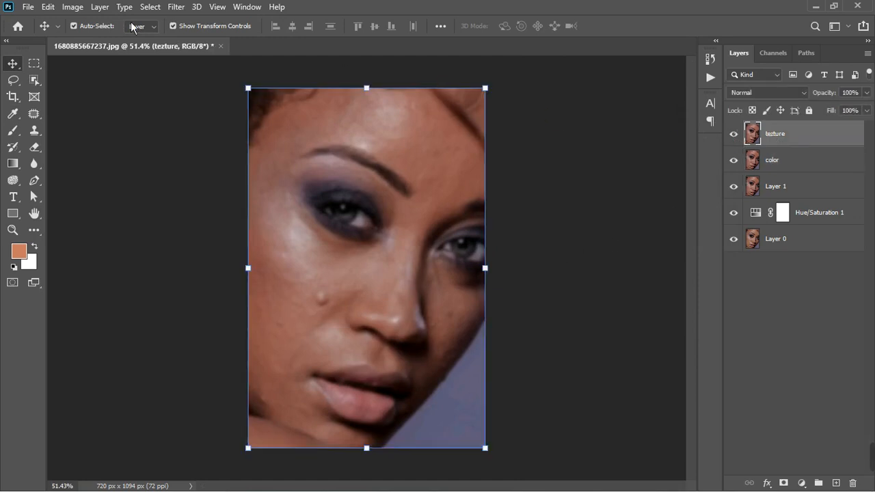
left_click(100, 9)
left_click(71, 7)
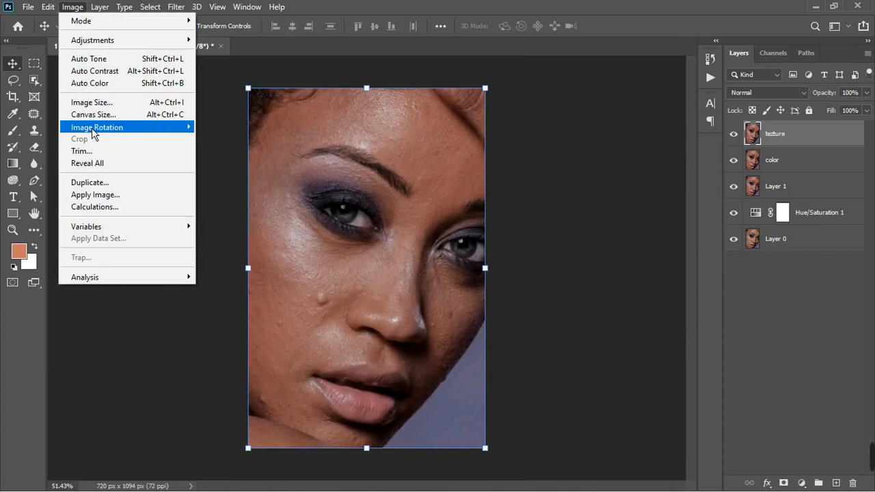
left_click(100, 195)
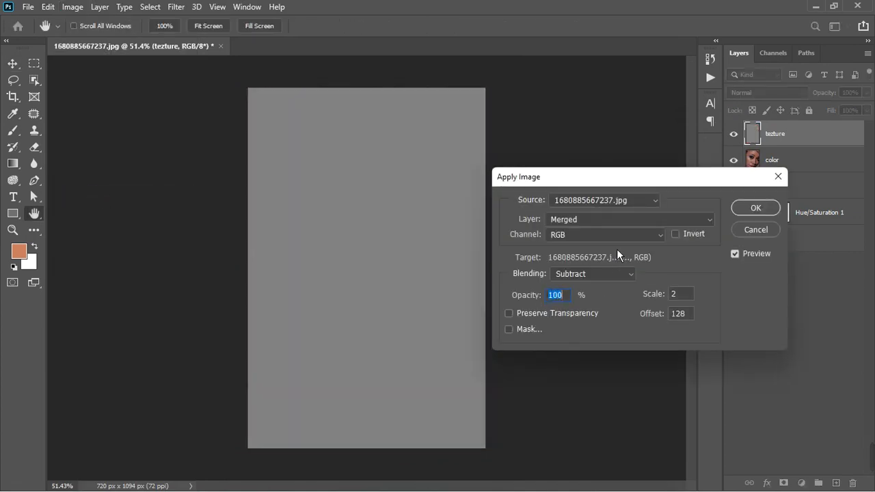
left_click(617, 224)
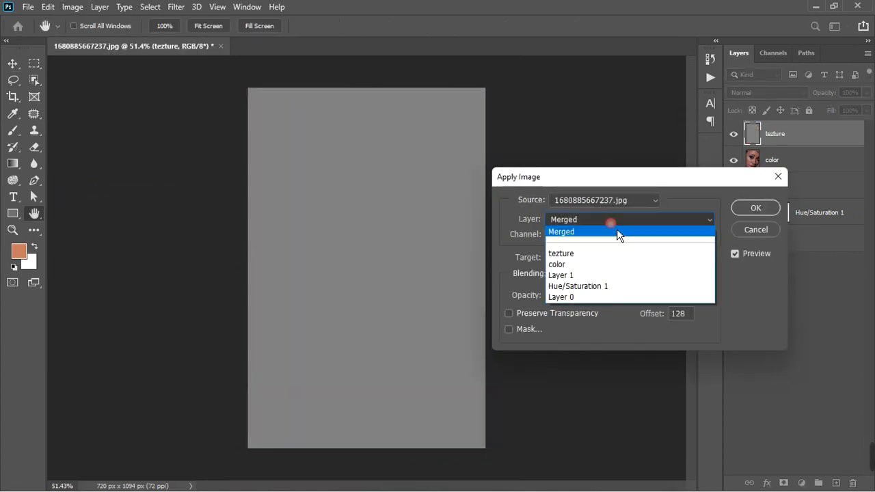
left_click(585, 262)
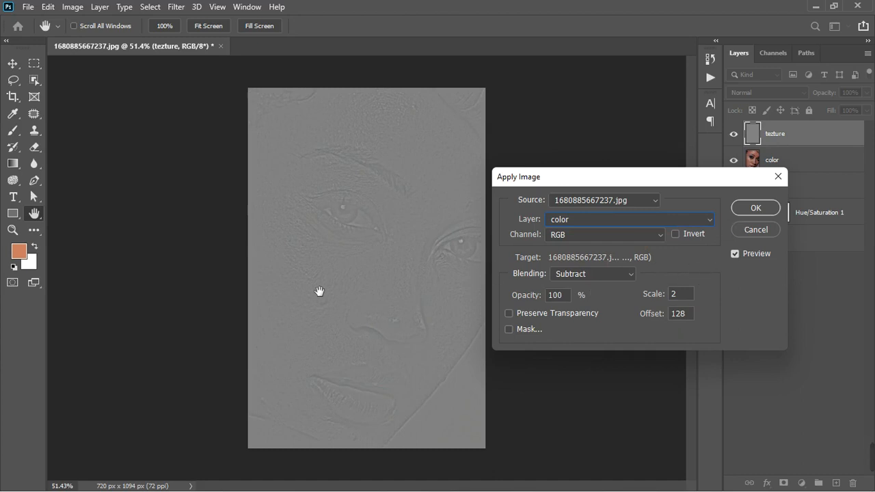
left_click(755, 209)
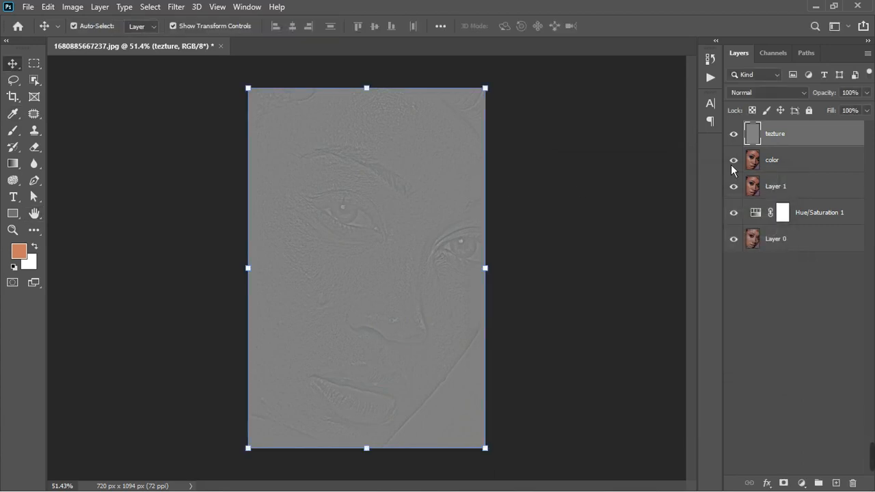
Set the texture layer's blending mode to Linear Light.
left_click(768, 92)
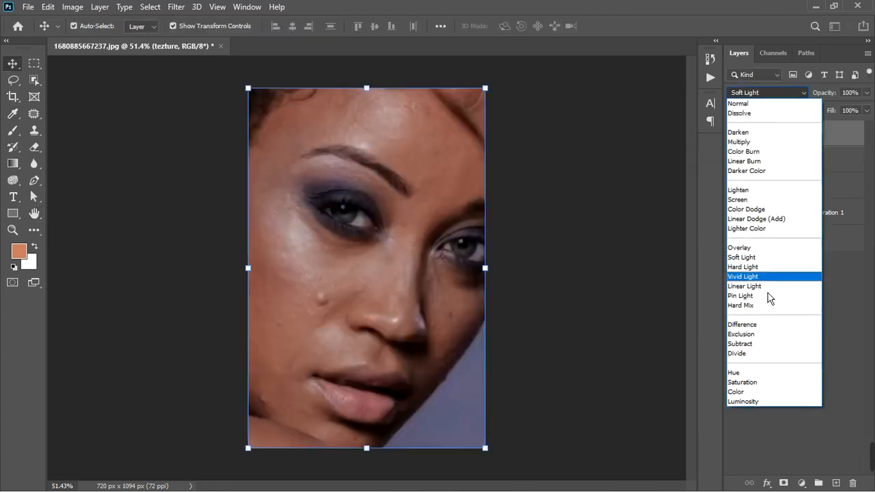
left_click(767, 292)
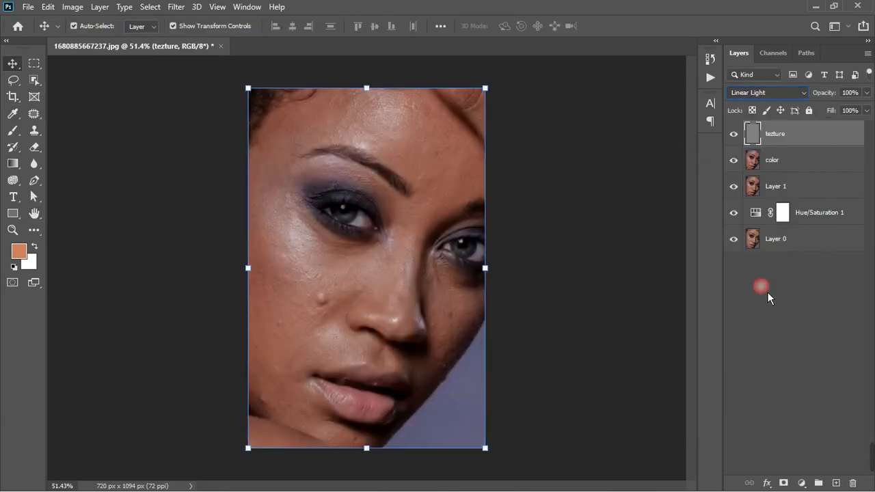
left_click(792, 381)
Put the color and texture layers together in a new group and expand it.
left_click(793, 162)
left_click(804, 136, "shift")
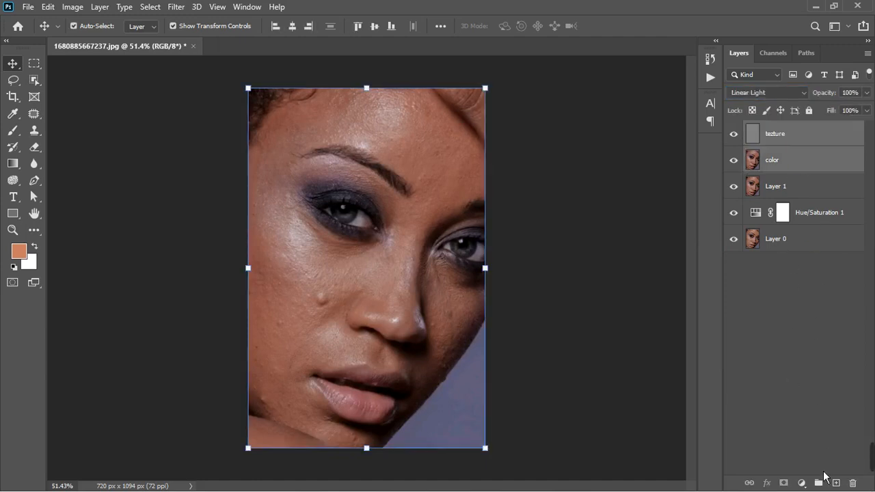
left_click(819, 483)
left_click(749, 129)
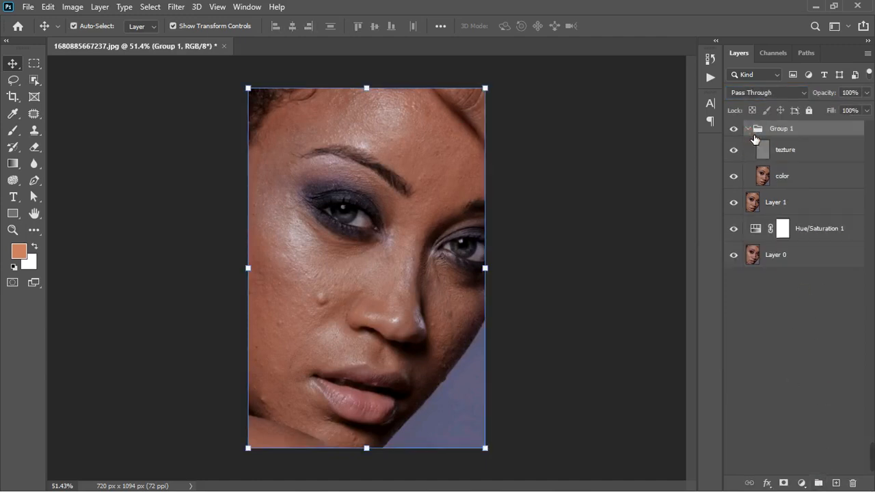
Activate the Mixer Brush Tool and select the color layer inside the group for painting.
right_click(36, 150)
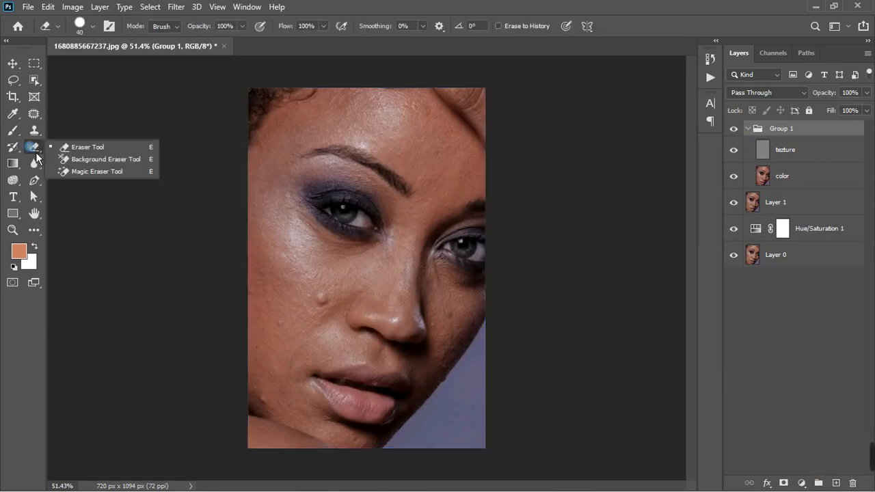
right_click(40, 132)
left_click(39, 139)
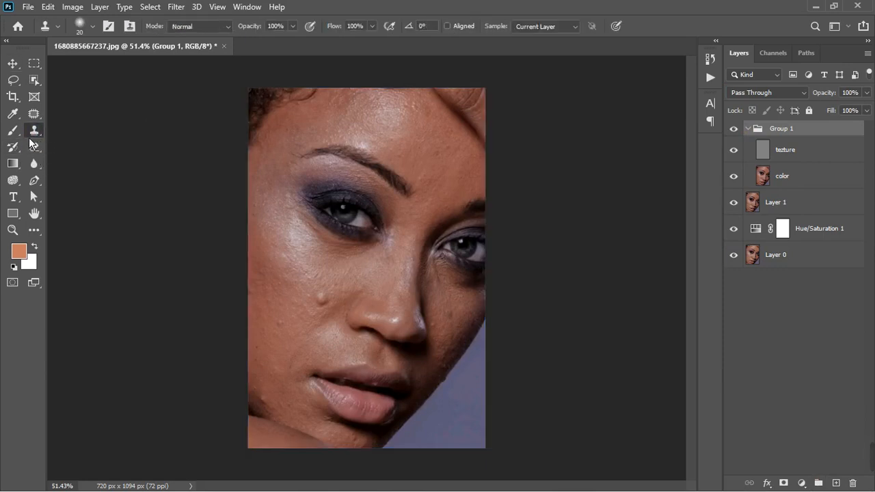
right_click(16, 134)
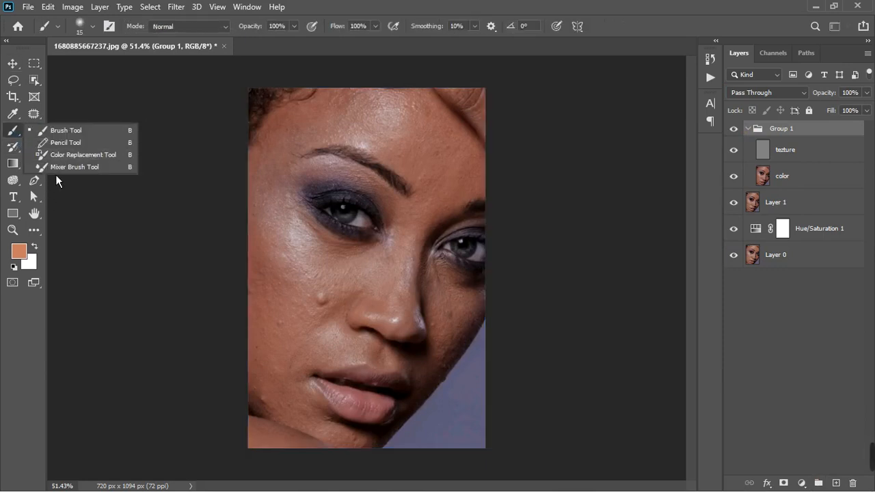
left_click(74, 167)
scroll(420, 165, "up", 5)
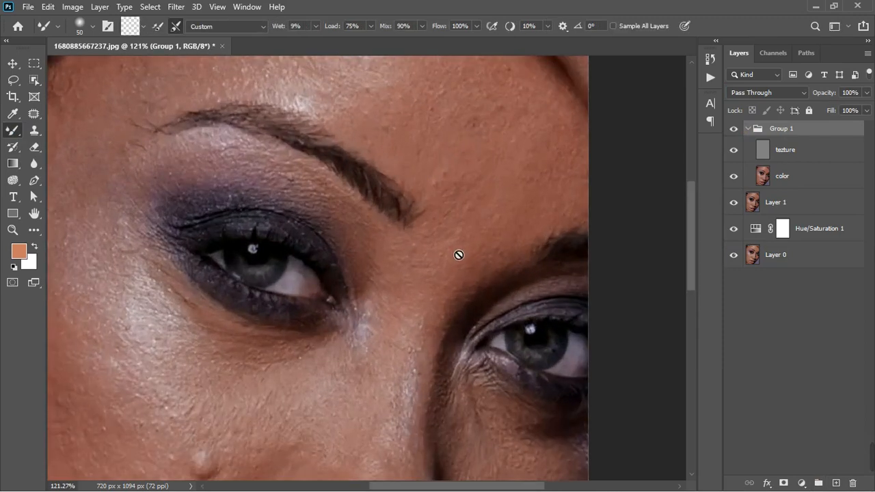
scroll(459, 255, "down", 2)
left_click(811, 179)
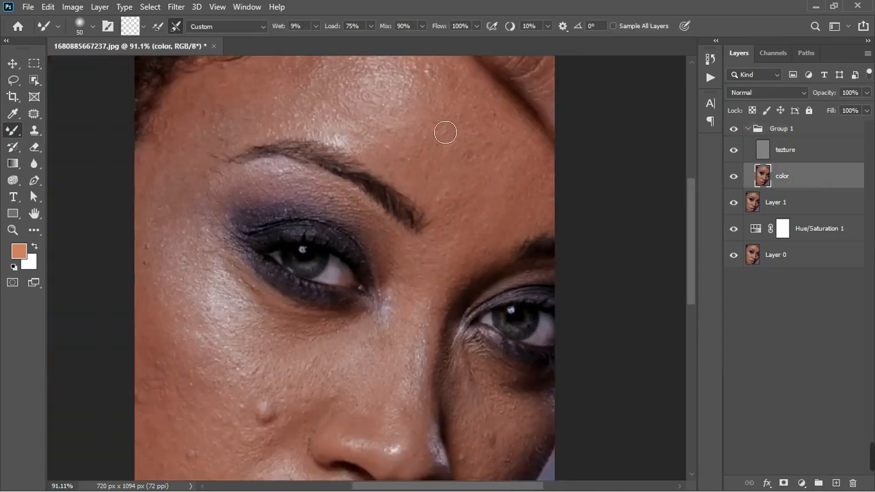
scroll(348, 275, "down", 2)
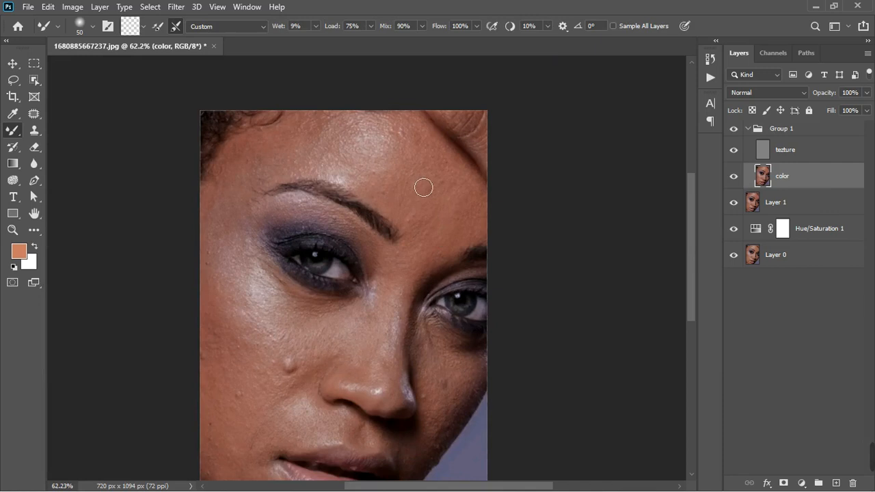
Enlarge the Mixer Brush to size 90 and blend the skin on the forehead and the cheek below the eye.
key("bracketright")
key("bracketright")
key("bracketright")
key("bracketright")
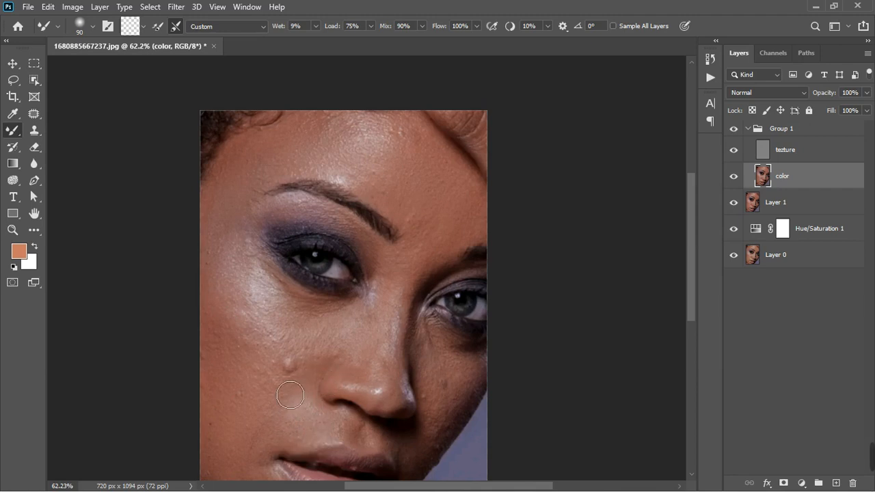
mouse_move(251, 353)
left_mouse_down()
mouse_move(281, 368)
mouse_move(312, 364)
left_mouse_up()
left_click_drag(280, 293, 316, 324)
Blend the skin along the bridge of the nose and between the eyes with the Mixer Brush.
left_click(394, 295)
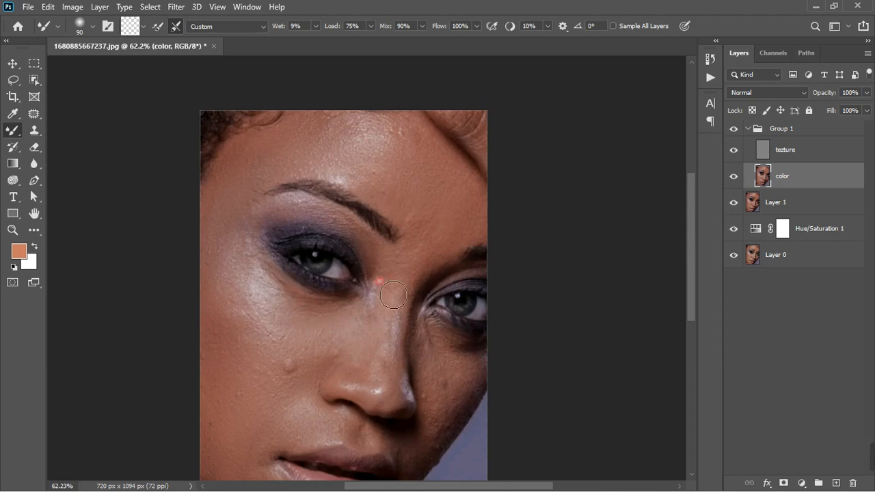
left_click_drag(394, 296, 392, 340)
left_click_drag(381, 268, 396, 281)
Reduce the Mixer Brush to size 70 and smooth the skin tones around the mouth, cheeks and forehead.
scroll(396, 282, "down", 3)
scroll(440, 374, "up", 5)
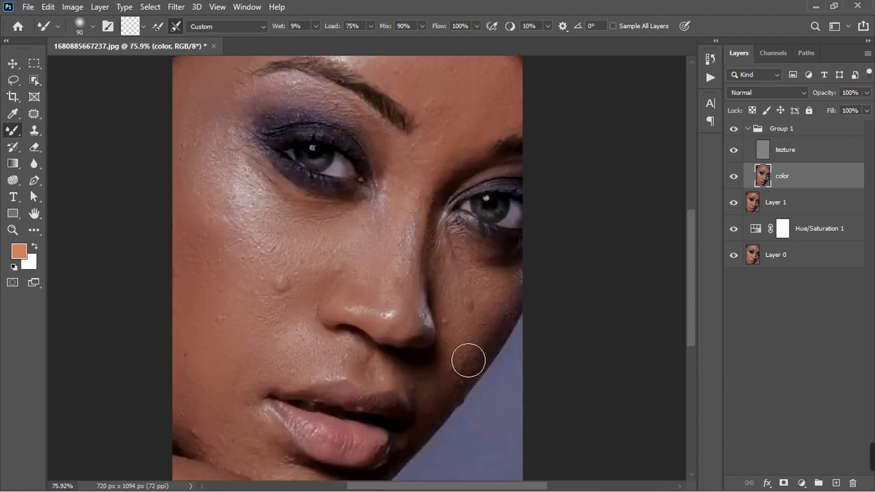
key("bracketleft")
key("bracketleft")
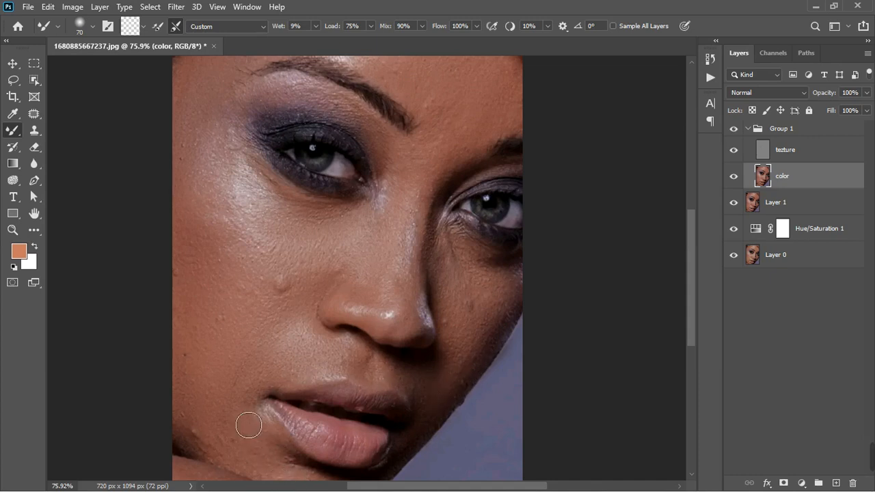
scroll(244, 420, "down", 2)
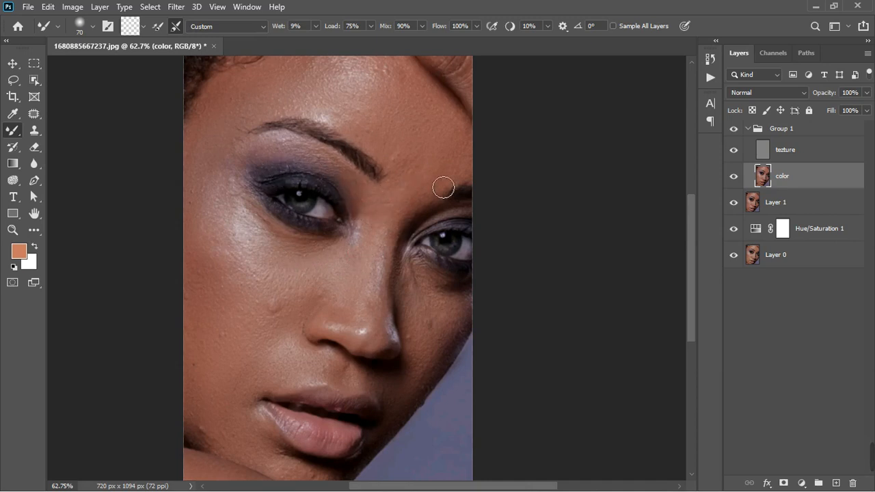
scroll(393, 249, "down", 3)
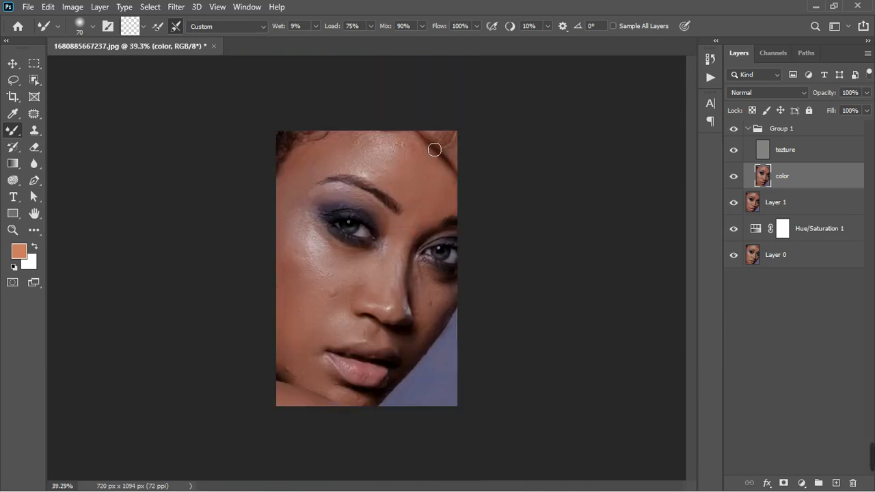
scroll(435, 149, "up", 3)
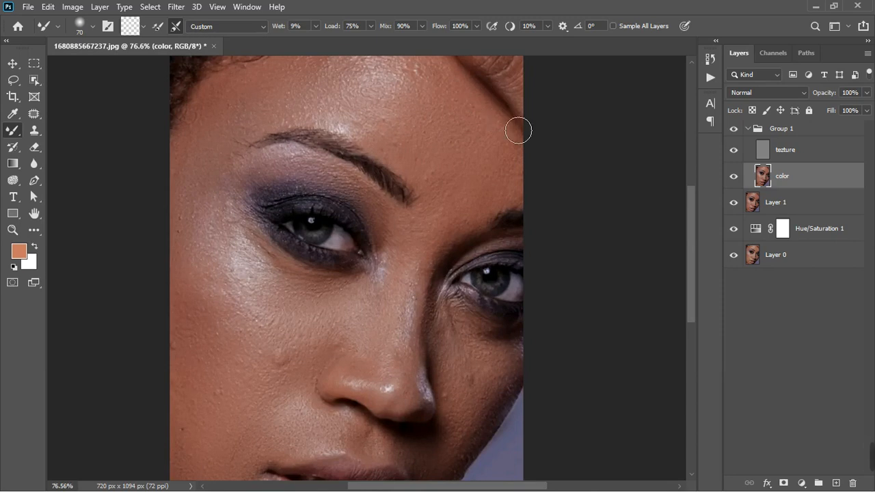
scroll(415, 258, "down", 1)
scroll(414, 259, "down", 2)
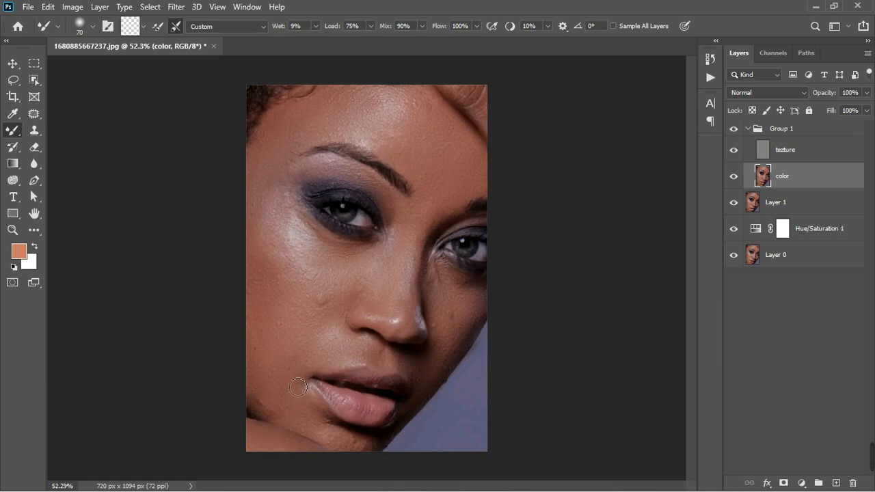
Finish blending the facial skin with the Mixer Brush at size 90 and compare the portrait with Group 1 hidden and shown.
right_click(329, 274, "alt")
scroll(342, 326, "down", 3)
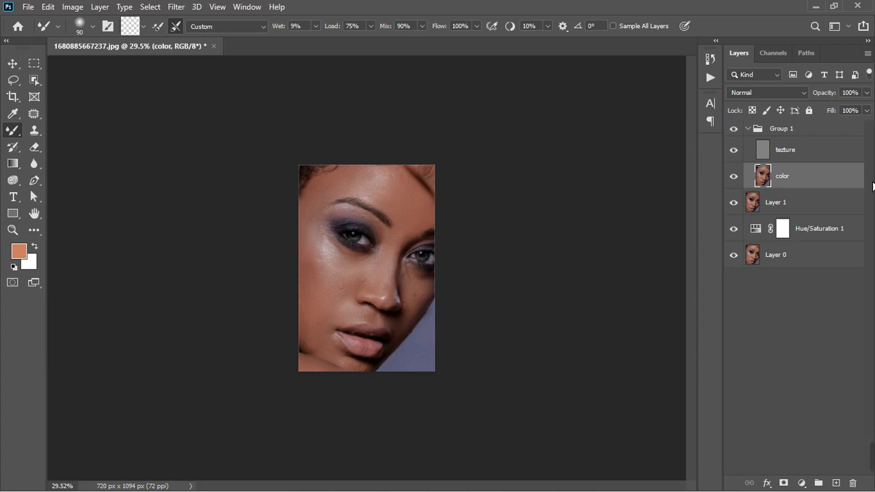
scroll(359, 238, "up", 2)
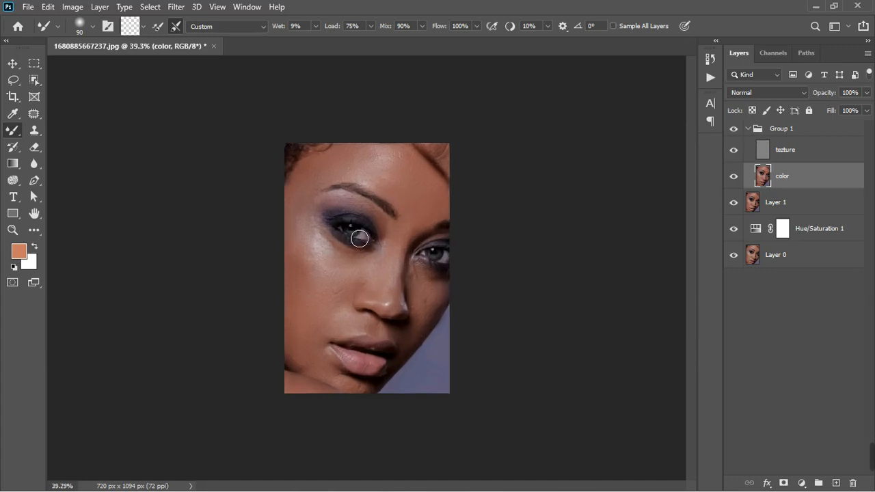
left_click(735, 133)
left_click(736, 135)
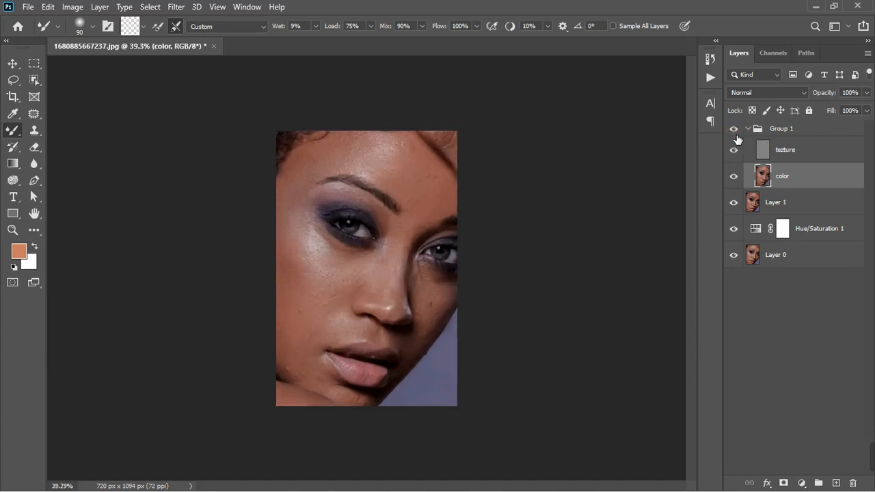
Select the texture layer and use the Clone Stamp Tool to cover forehead blemishes with clean texture sampled from the forehead.
left_click(806, 152)
left_click(34, 131)
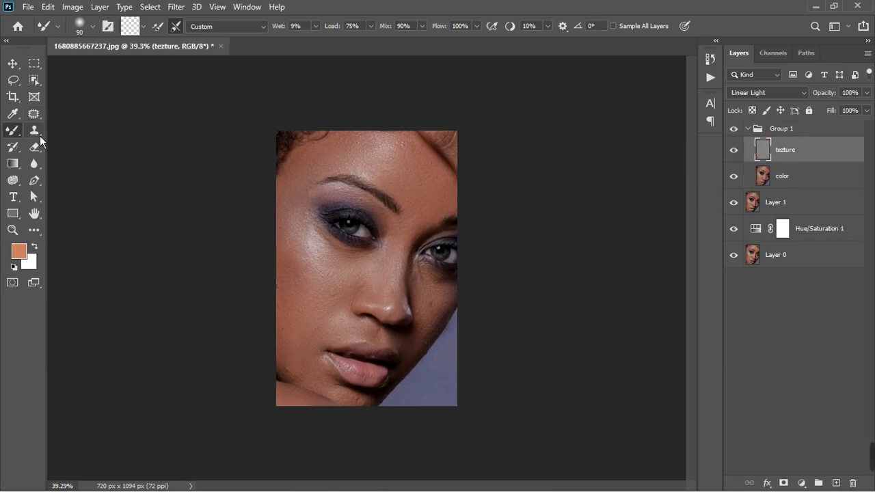
scroll(407, 180, "up", 5)
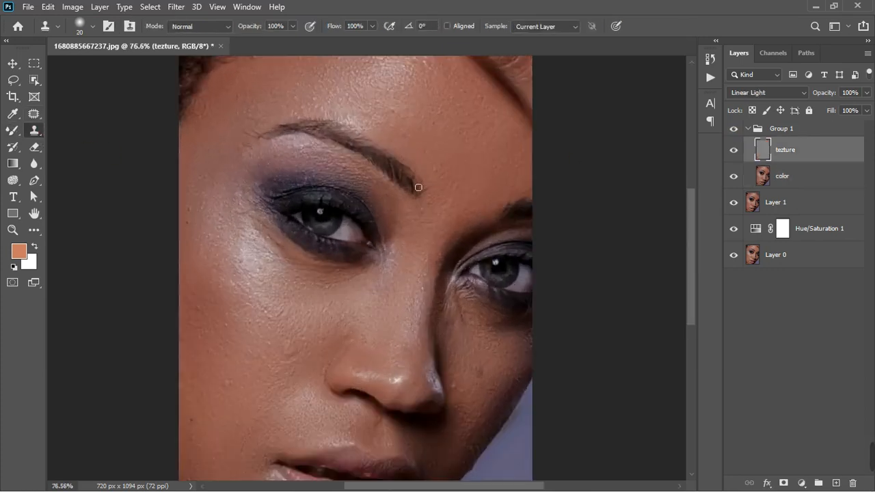
left_click_drag(699, 264, 699, 241)
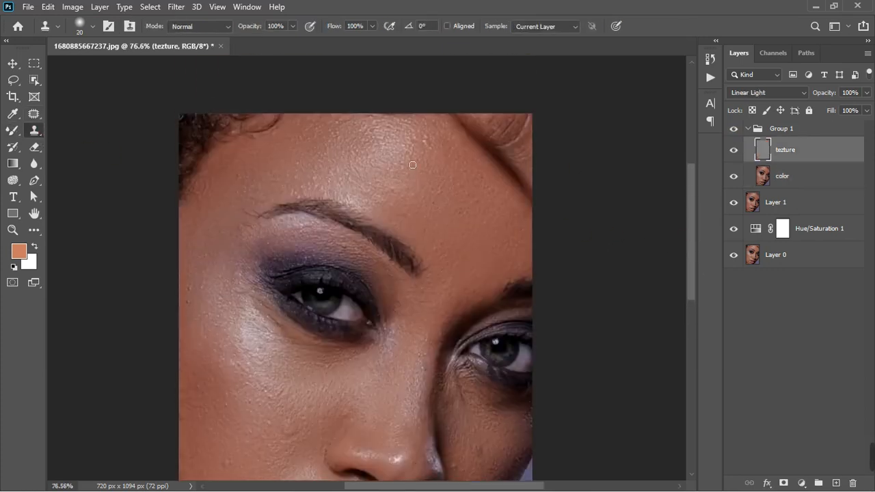
left_click(438, 154, "alt")
scroll(403, 207, "up", 2)
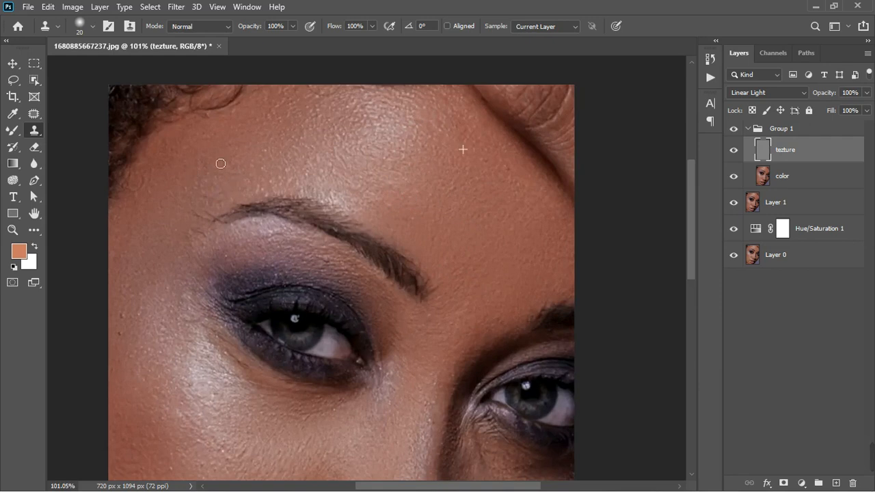
Sample clean skin on the cheek beside the nose and clone it over the raised bump there on the texture layer.
scroll(352, 184, "down", 2)
key("ctrl+0")
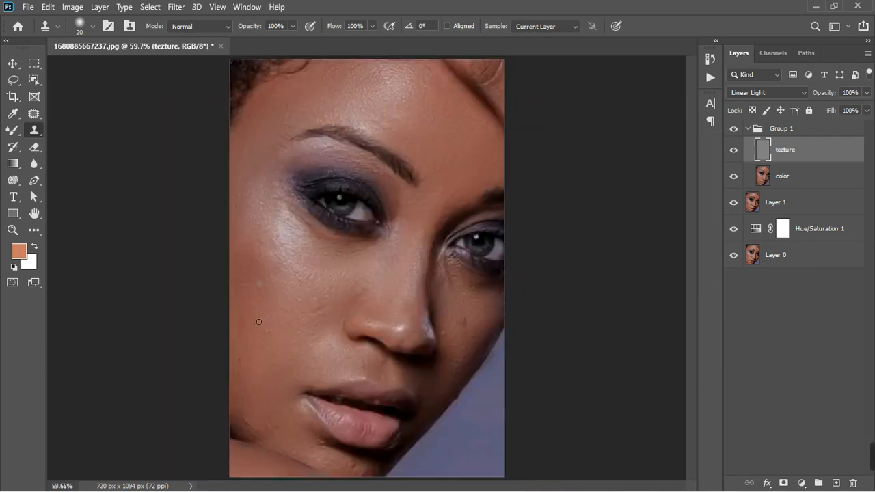
scroll(263, 267, "up", 4)
scroll(273, 281, "up", 2)
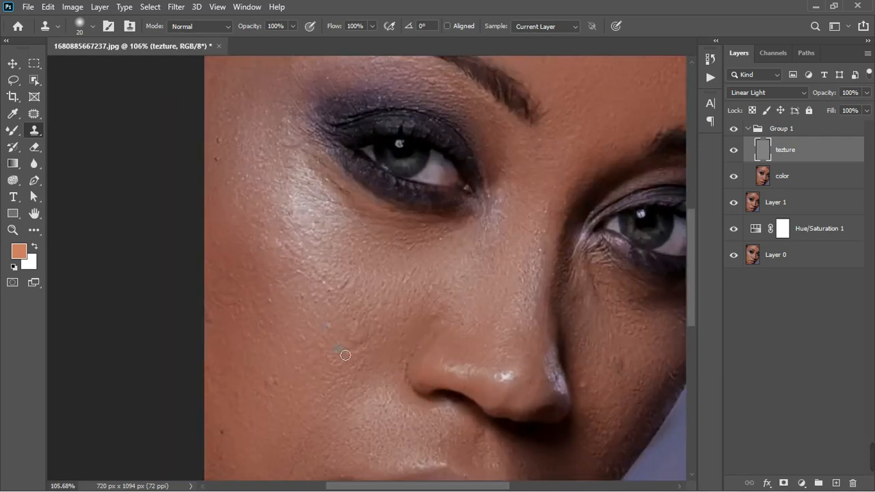
left_click(346, 361, "alt")
left_click(366, 348)
left_click_drag(358, 338, 348, 347)
left_click_drag(359, 349, 369, 362)
left_click(375, 341)
left_click_drag(350, 331, 346, 336)
Resample clean cheek texture and clone it over the small spots on the lower cheek and beside the nose.
left_click(386, 365, "alt")
left_click(369, 375)
left_click(357, 395)
left_click(343, 424)
left_click(295, 447)
left_click(303, 464)
left_click(277, 414)
left_click(272, 389)
left_click(283, 387)
left_click(283, 383)
left_click(250, 406)
left_click(426, 319)
scroll(459, 326, "down", 3)
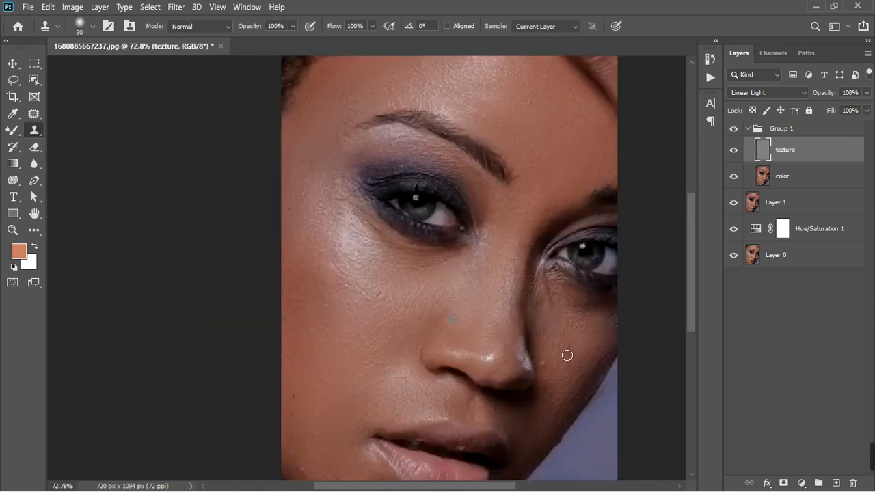
Undo the unwanted clone strokes on the shadowed cheek and clone clean texture over the skin below the inner corner of that eye.
scroll(564, 353, "up", 5)
key("ctrl+z")
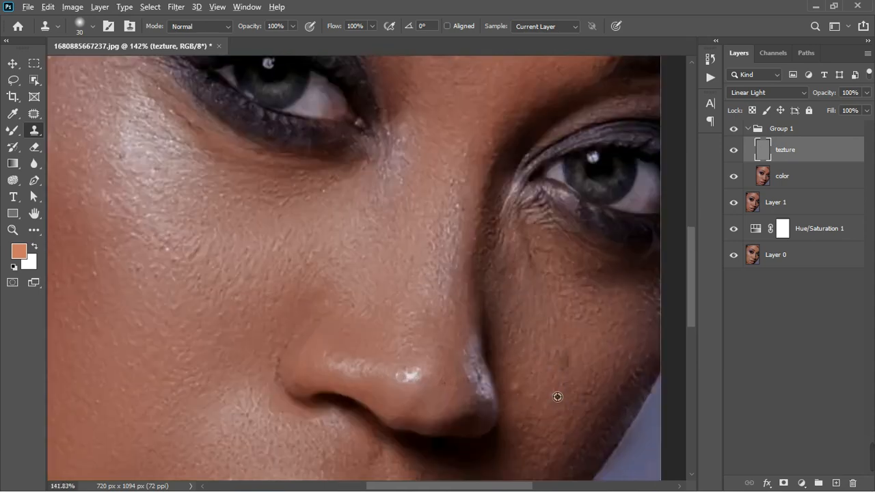
left_click(567, 345)
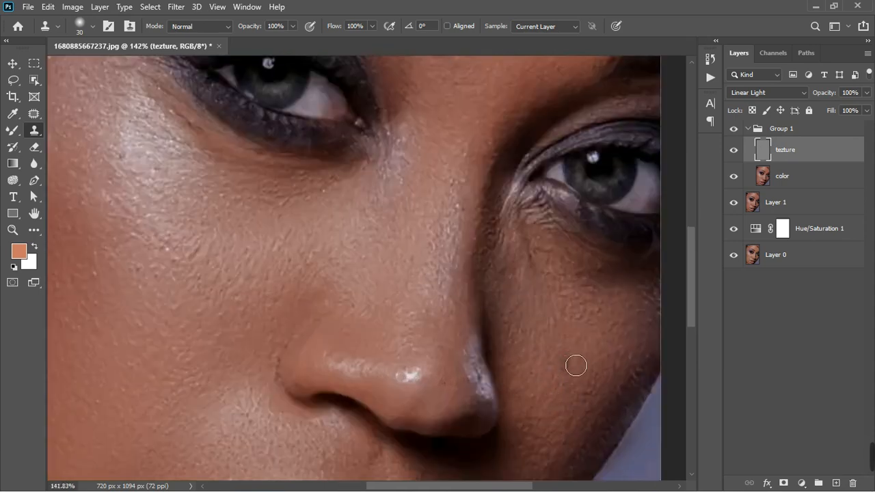
key("ctrl+z")
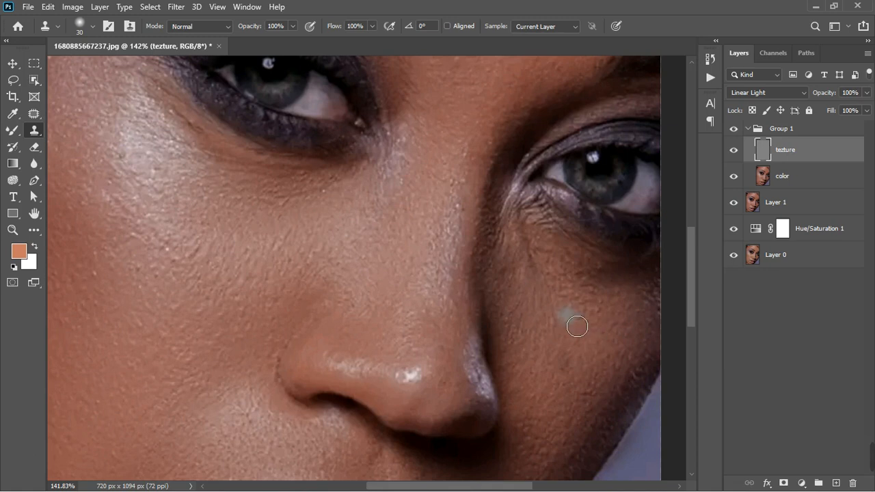
left_click(542, 301)
left_click(546, 292)
left_click(540, 270)
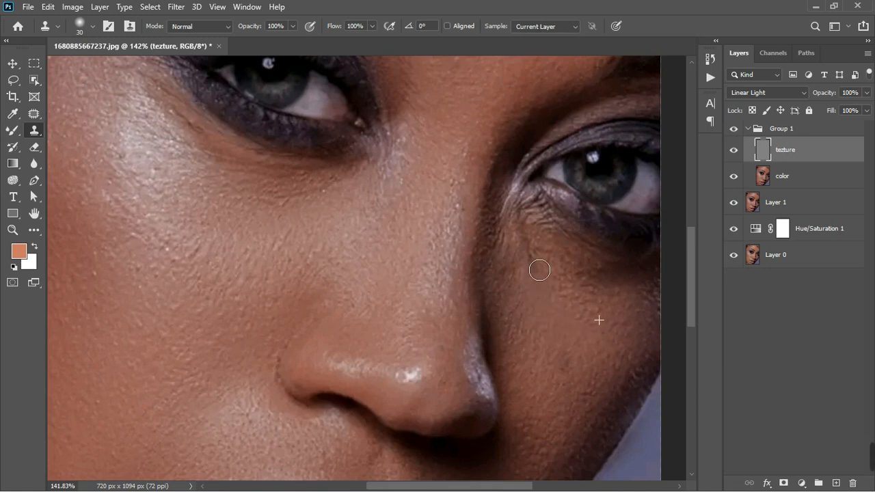
left_click(520, 257)
mouse_move(530, 245)
left_mouse_down()
mouse_move(537, 256)
mouse_move(529, 244)
mouse_move(513, 288)
mouse_move(535, 300)
left_mouse_up()
left_click(553, 304)
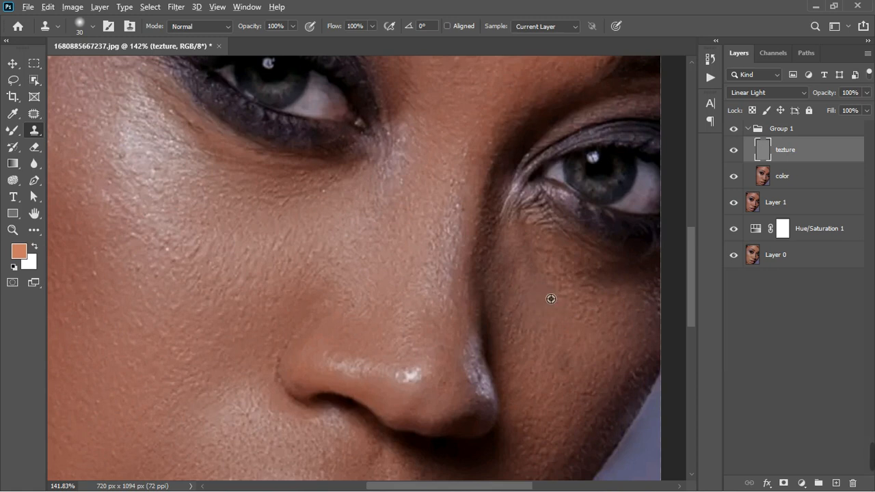
Resample clean texture on the shadowed cheek and clone it below the eye and down over the dark cheek spot.
left_click(563, 293, "alt")
left_click(543, 274)
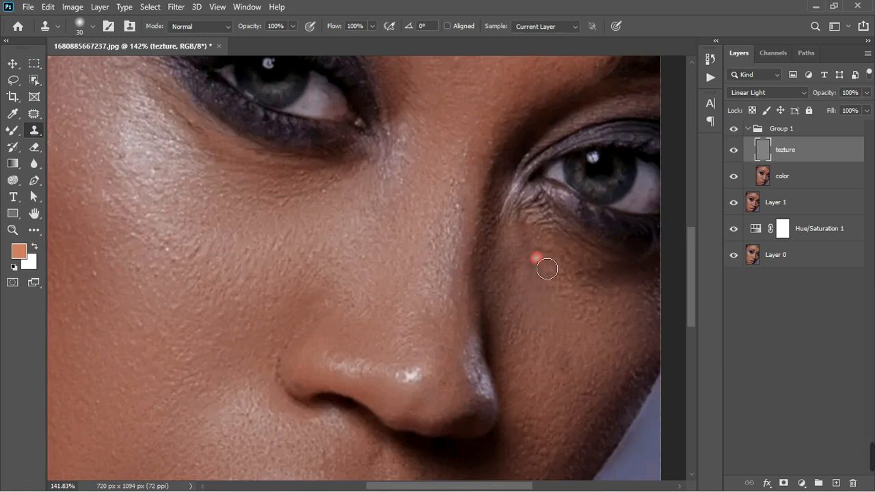
left_click_drag(544, 276, 533, 275)
left_click(553, 312)
left_click_drag(567, 342, 569, 371)
left_click(569, 384)
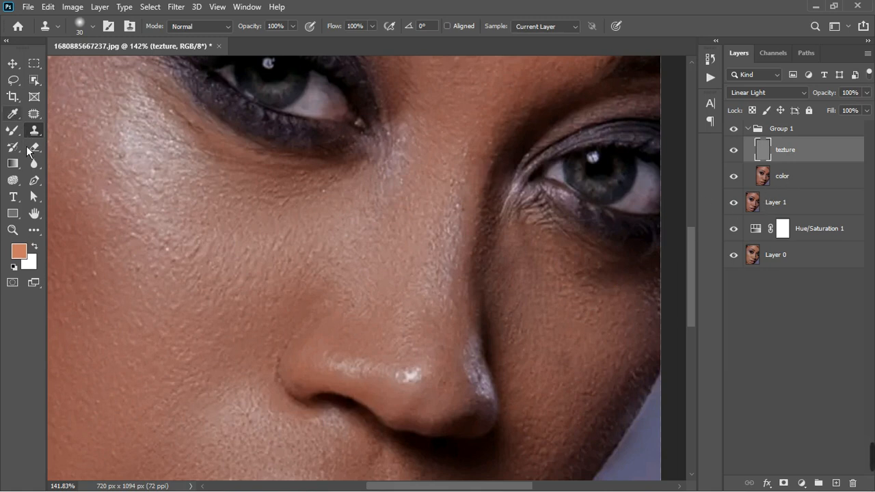
Reduce the Mixer Brush to size 35 and blend the uneven patch under the eye on the shadowed cheek.
left_click(12, 130)
key("bracketleft")
key("bracketleft")
key("bracketleft")
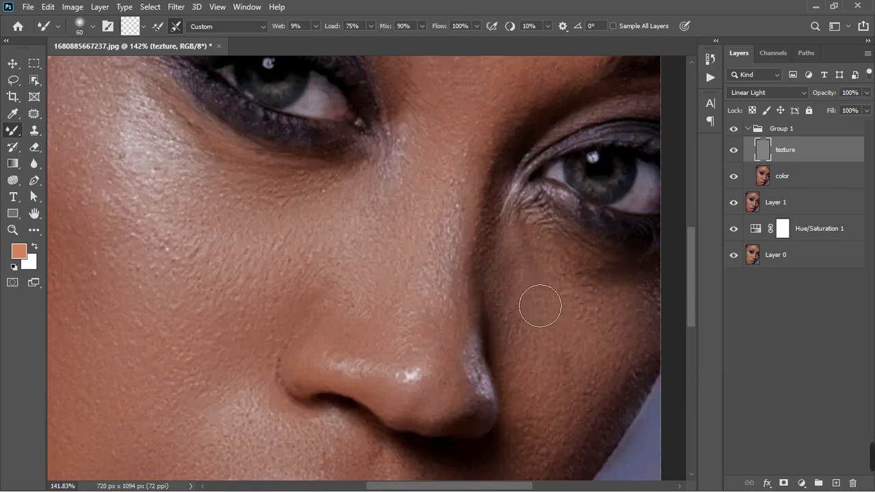
key("bracketleft")
key("bracketleft")
key("bracketleft")
key("bracketleft")
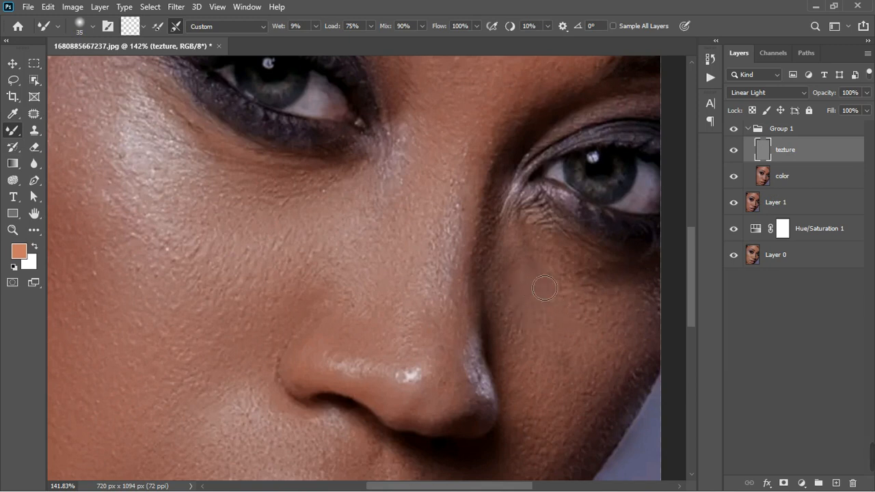
mouse_move(531, 271)
left_mouse_down()
mouse_move(514, 240)
mouse_move(547, 264)
mouse_move(536, 258)
mouse_move(543, 252)
mouse_move(526, 247)
mouse_move(553, 269)
mouse_move(543, 293)
mouse_move(553, 269)
left_mouse_up()
On the color layer, sample the shadowed cheek's tone with the Clone Stamp Tool and even out the patches between eye and nose.
left_click(810, 185)
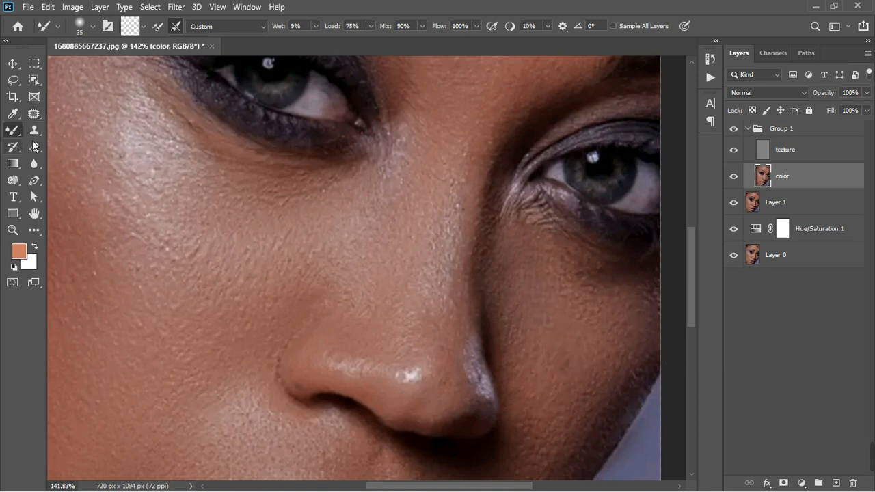
key("s")
left_click(572, 298, "alt")
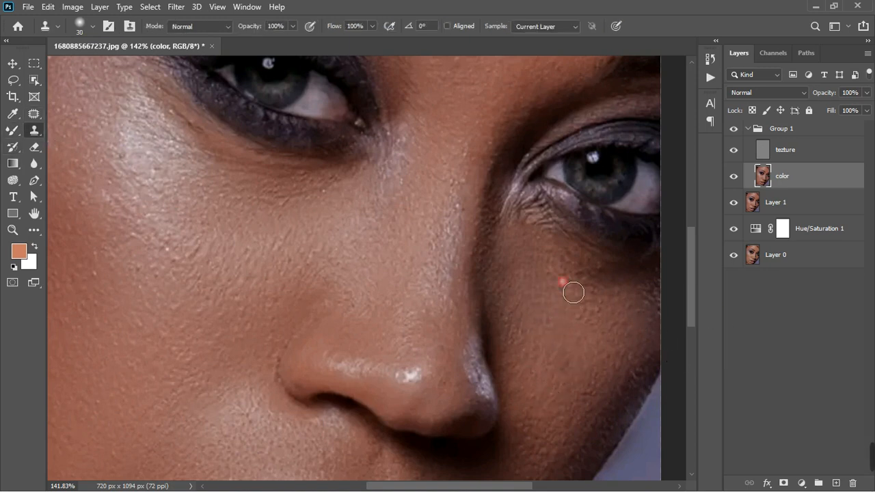
mouse_move(565, 274)
left_mouse_down()
mouse_move(534, 253)
mouse_move(531, 306)
left_mouse_up()
left_click_drag(534, 268, 523, 281)
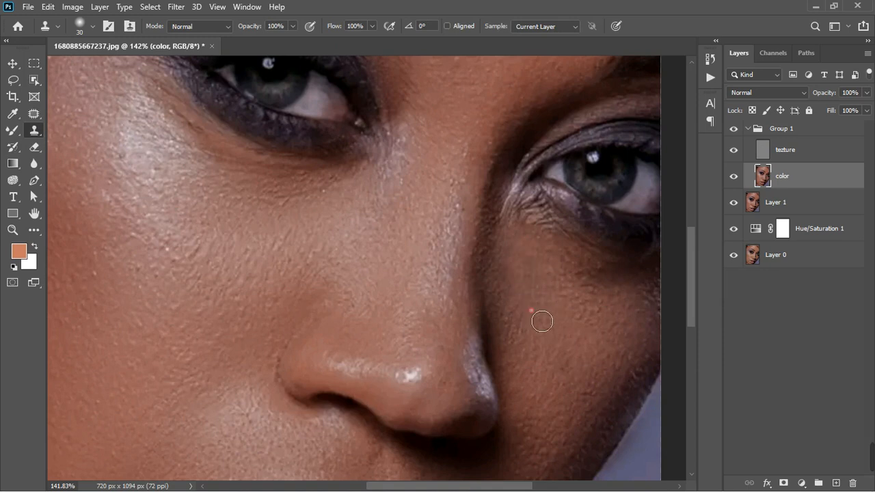
left_click_drag(547, 312, 550, 311)
left_click(785, 149)
left_click_drag(528, 264, 526, 273)
key("ctrl+z")
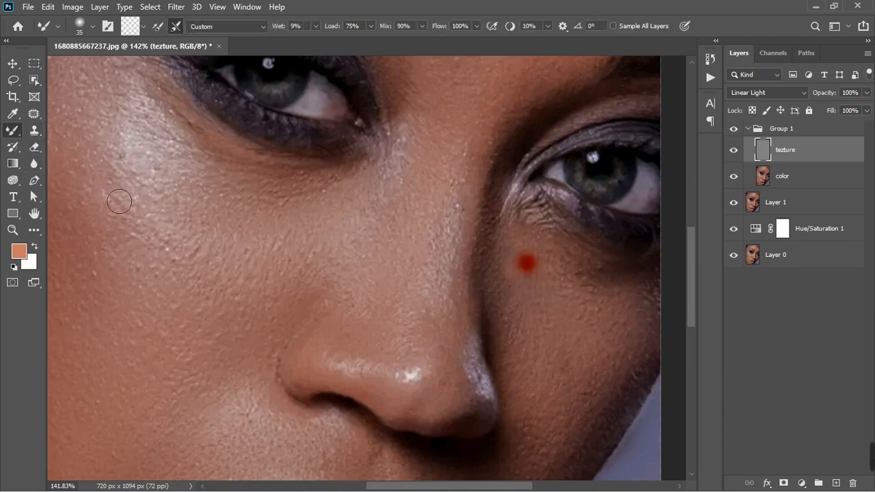
left_click(37, 132)
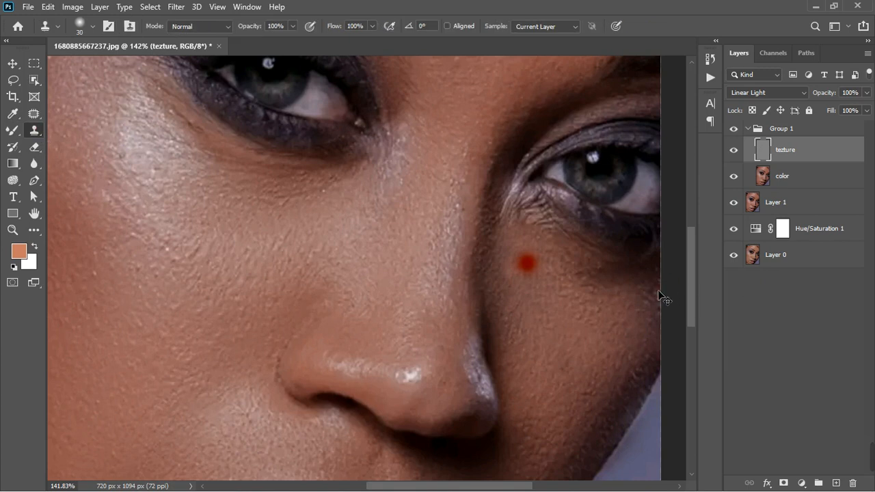
key("ctrl+z")
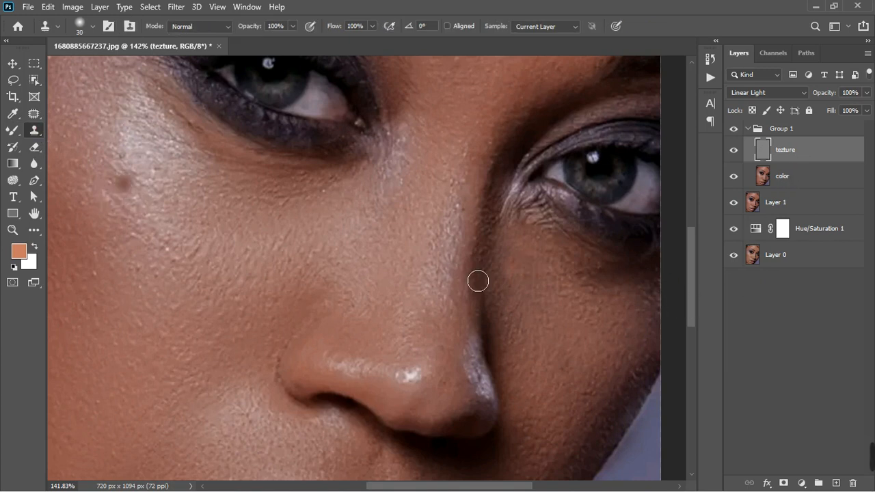
On the texture layer, clone clean sampled cheek texture over the marks beside the nose bridge and under the shadowed eye.
left_click(542, 293, "alt")
left_click(526, 281)
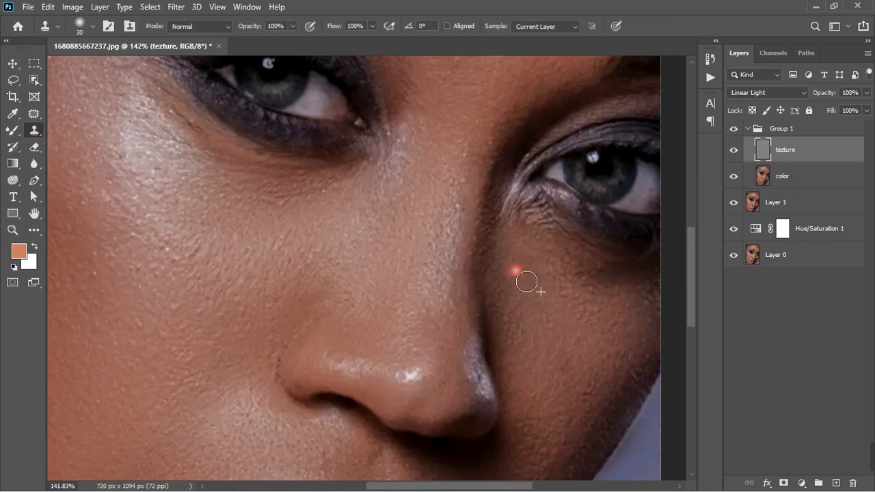
left_click(514, 268)
left_click(556, 264)
left_click(525, 290)
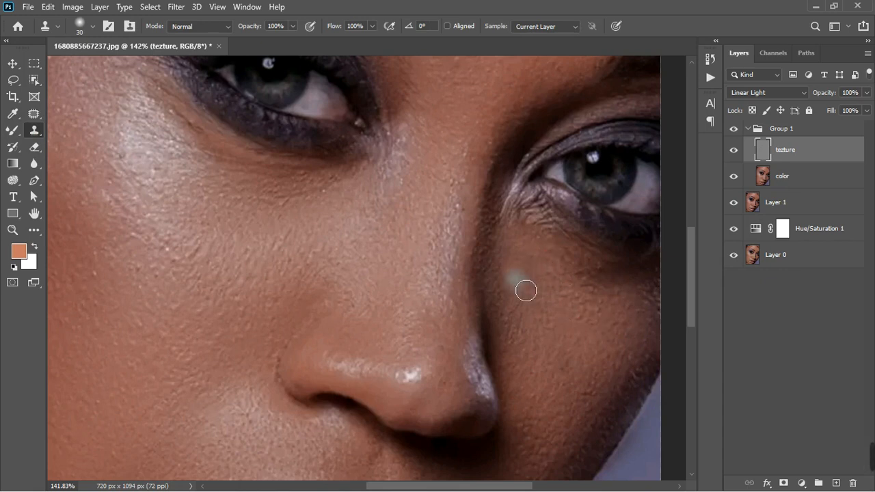
left_click(553, 283, "alt")
left_click(520, 281)
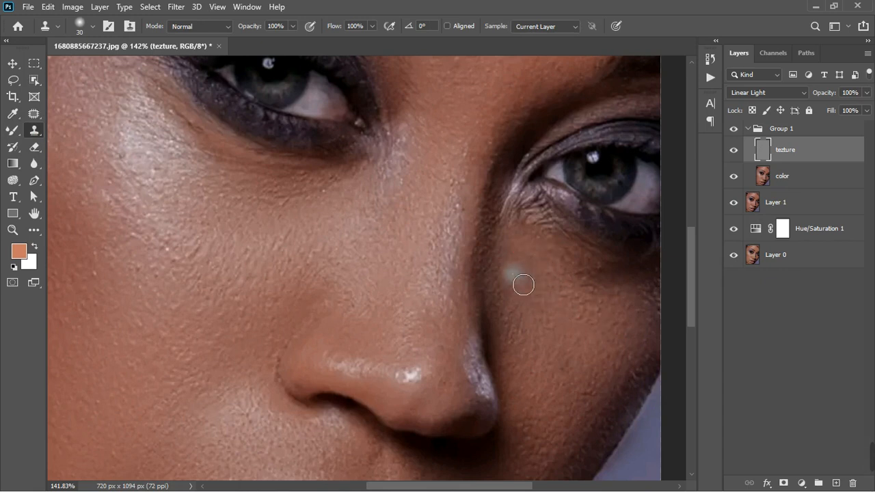
Clone over the rough specks along the edge of the nose bridge on the texture layer.
scroll(390, 236, "down", 1)
scroll(391, 236, "down", 3)
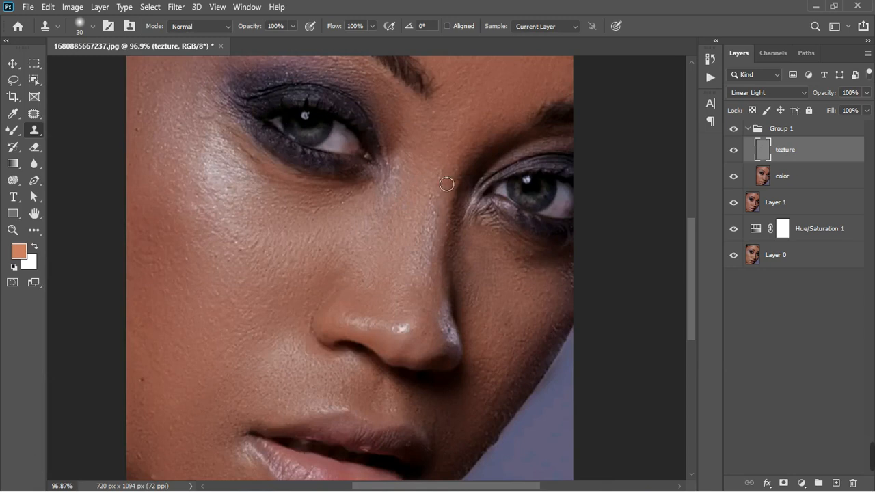
left_click(442, 196)
left_click(442, 221)
left_click(441, 197)
left_click(439, 217)
scroll(439, 218, "down", 3)
scroll(424, 385, "up", 3)
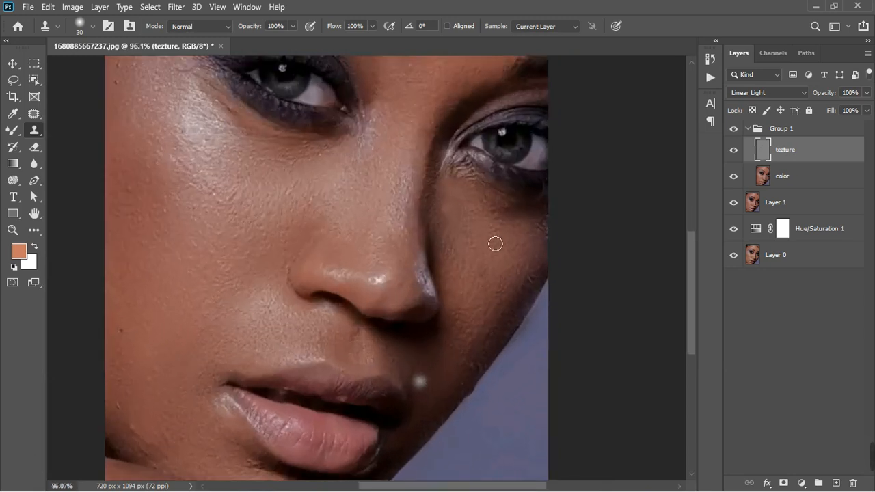
key("alt+bracketleft")
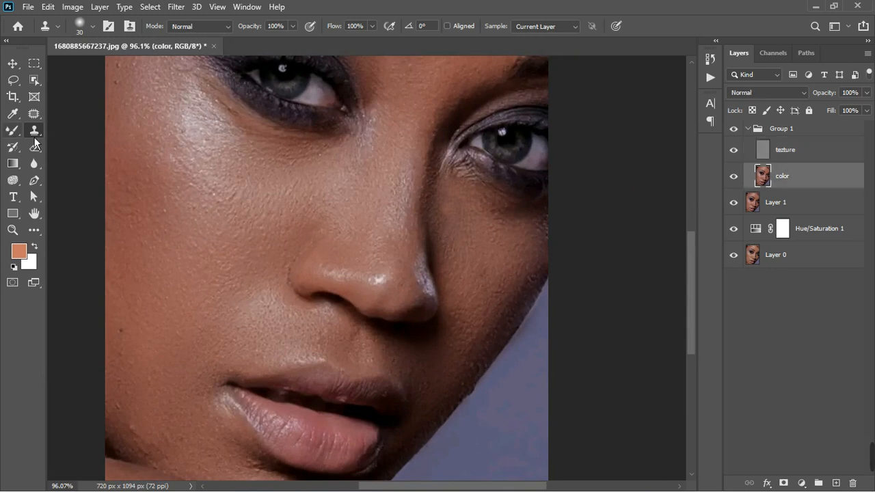
left_click(13, 132)
key("alt+bracketright")
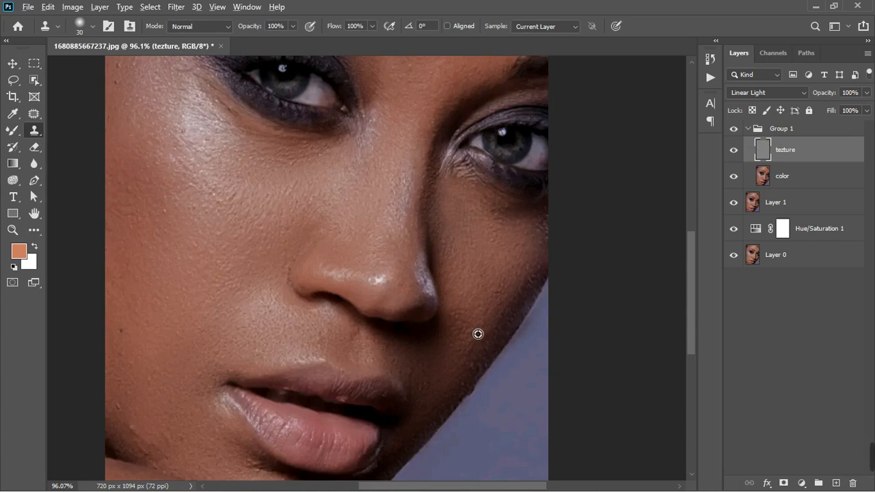
Clone clean sampled texture over the rough skin along the shadowed jawline and the light specks on the upper lip.
left_click(478, 334, "alt")
left_click(475, 361)
left_click(486, 367)
left_click_drag(495, 358, 499, 344)
left_click(366, 408, "alt")
left_click(348, 402)
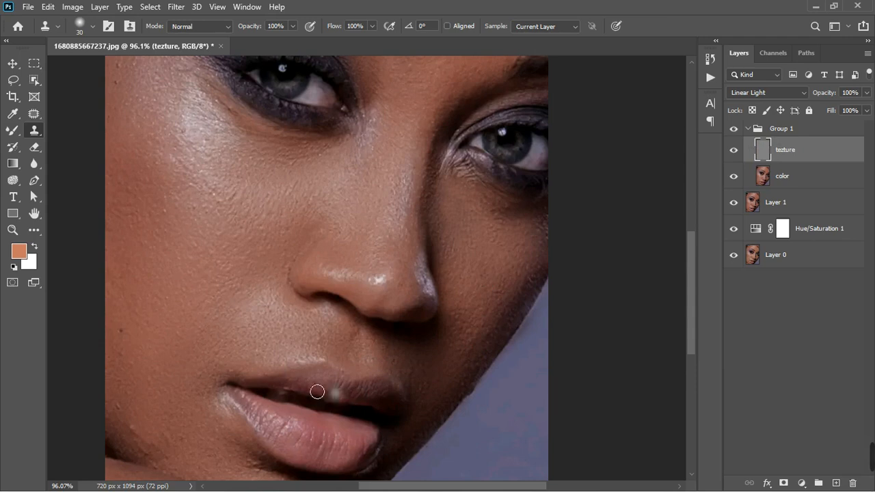
Sample clean skin near the lower jaw and clone it over the small dark mole on the outer lit cheek.
scroll(263, 369, "down", 3)
scroll(194, 431, "up", 2)
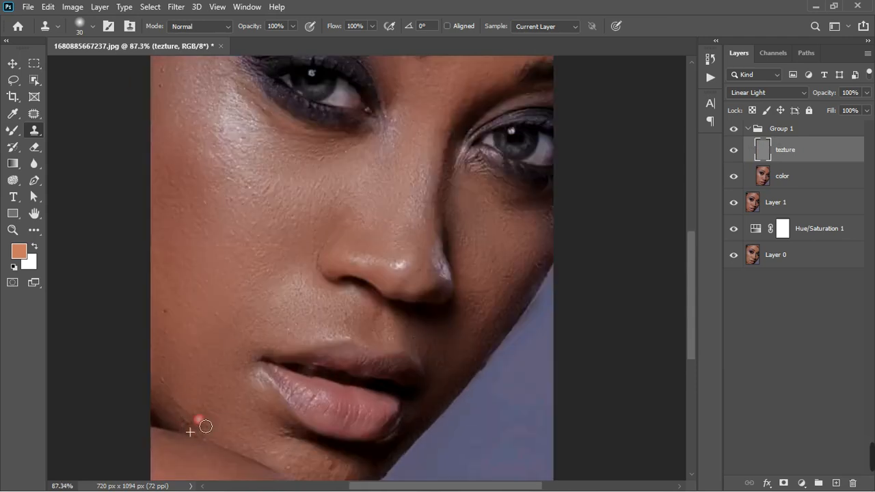
left_click(191, 425, "alt")
left_click(159, 337)
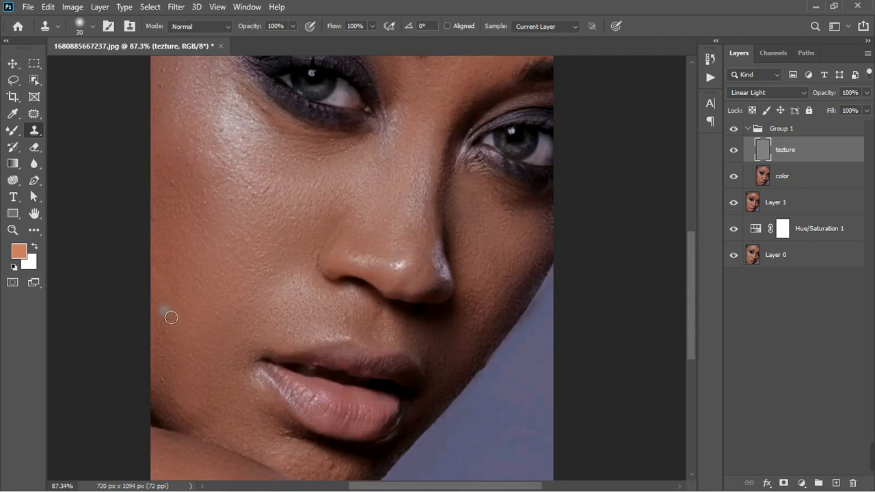
scroll(323, 366, "down", 2)
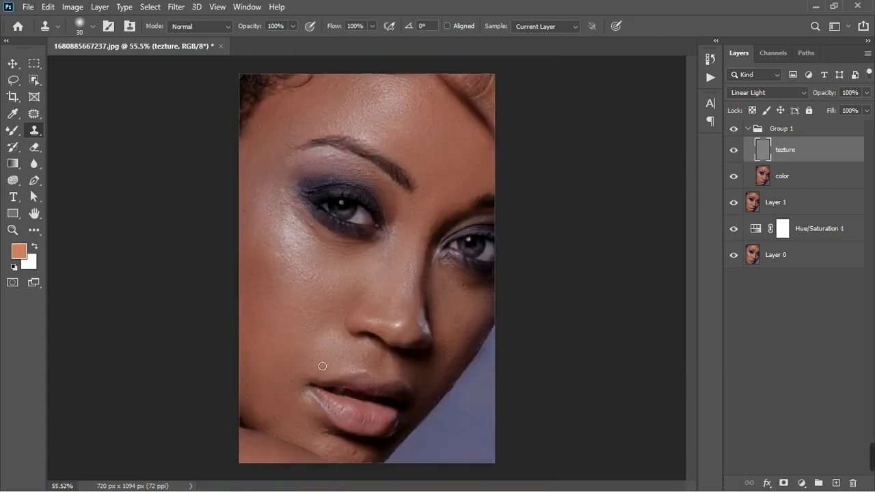
Clone smooth texture over the bumps on the chin and the rough patch beneath the corner of the lower lip.
scroll(381, 442, "up", 5)
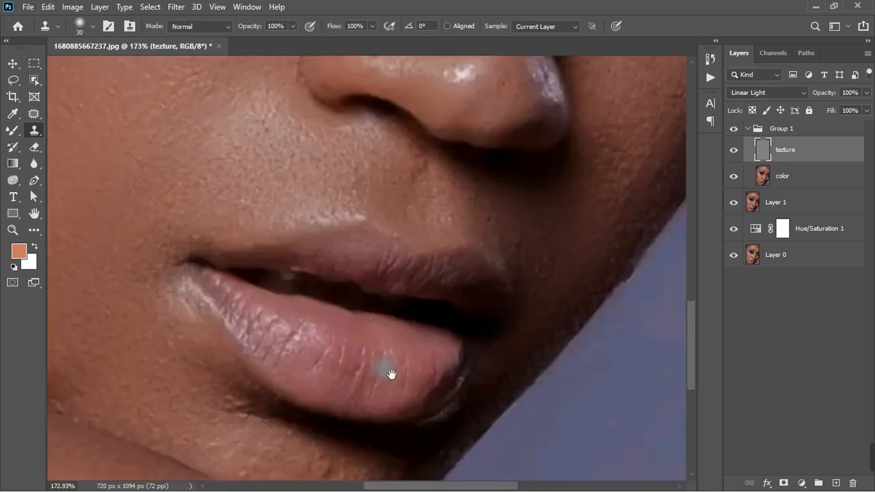
left_click_drag(391, 372, 408, 212)
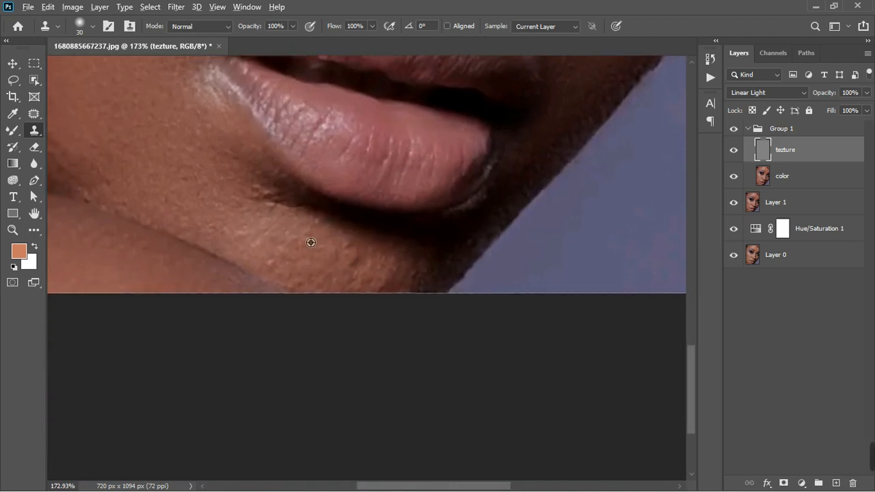
left_click(351, 246)
left_click(361, 269)
left_click(370, 276)
left_click(276, 214)
left_click(266, 197)
left_click(338, 264)
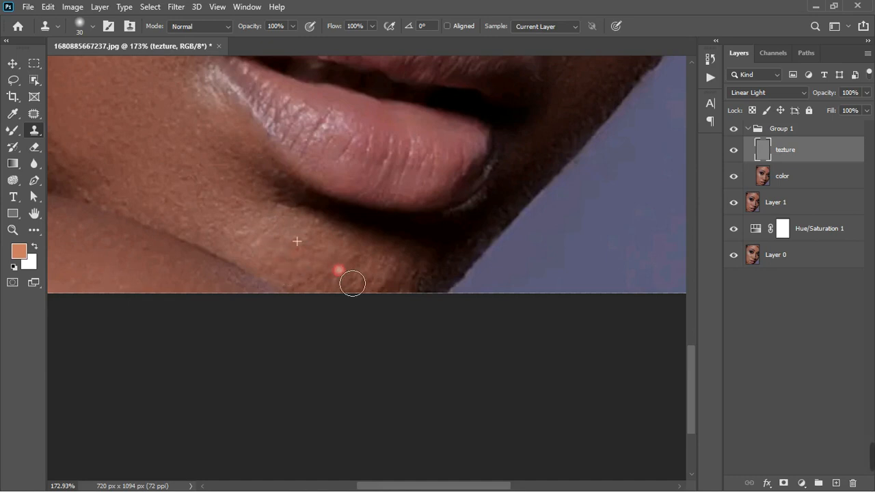
left_click(385, 280)
Select the color layer and outline the forehead above the eyebrows with a freehand Lasso Tool selection.
scroll(399, 293, "down", 8)
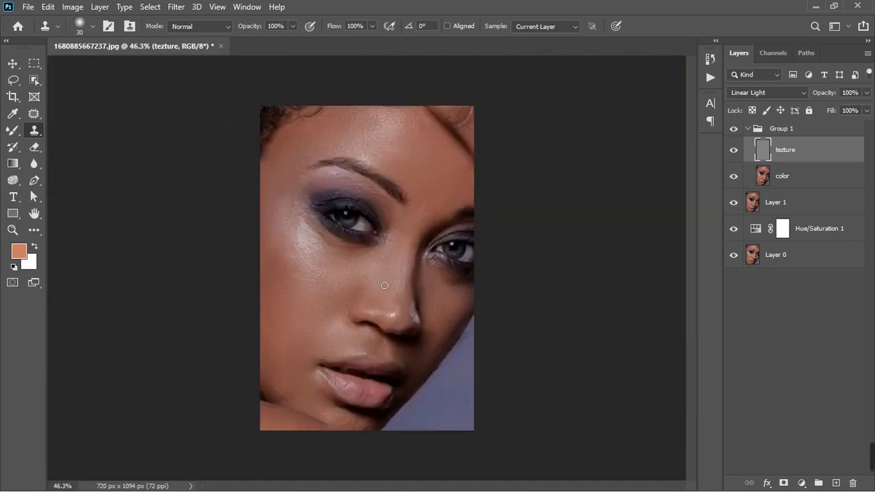
scroll(383, 283, "up", 2)
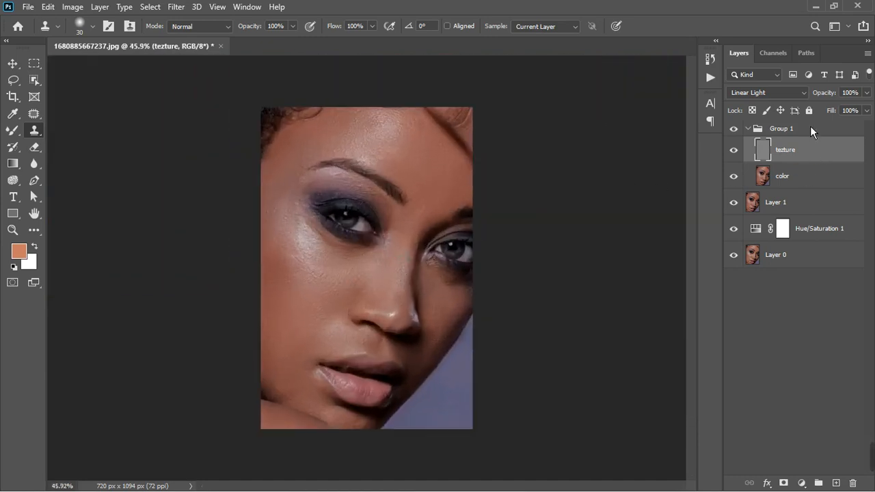
left_click(809, 129)
left_click(804, 177)
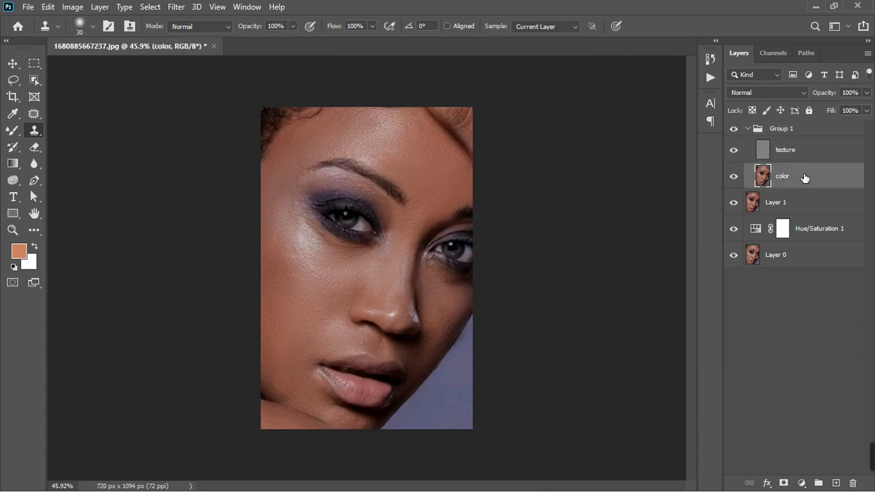
left_click(13, 80)
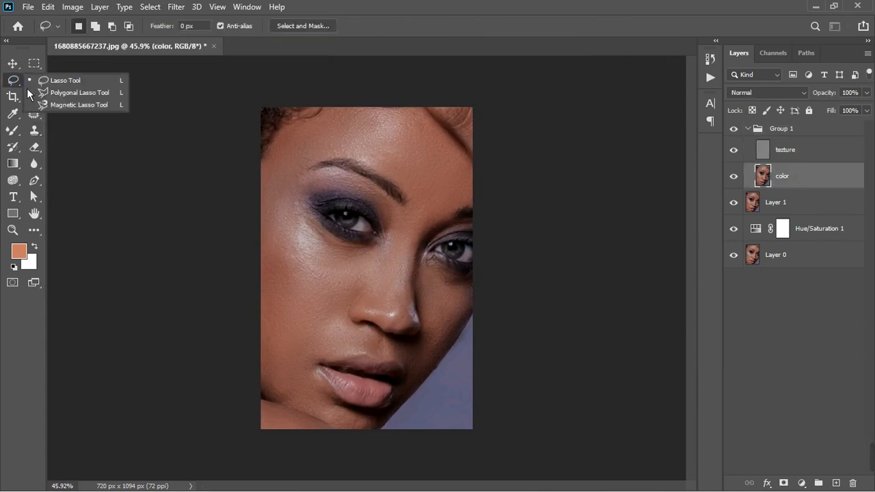
left_click(58, 80)
scroll(379, 124, "up", 2)
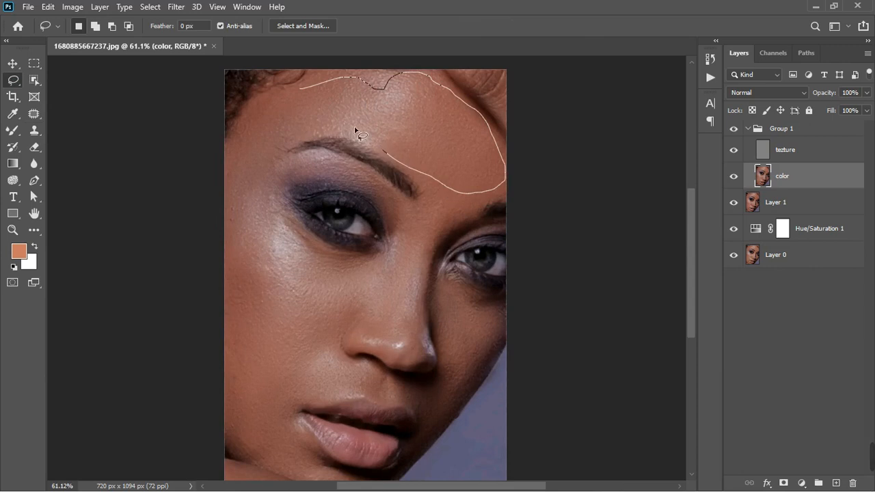
left_click_drag(265, 144, 305, 86)
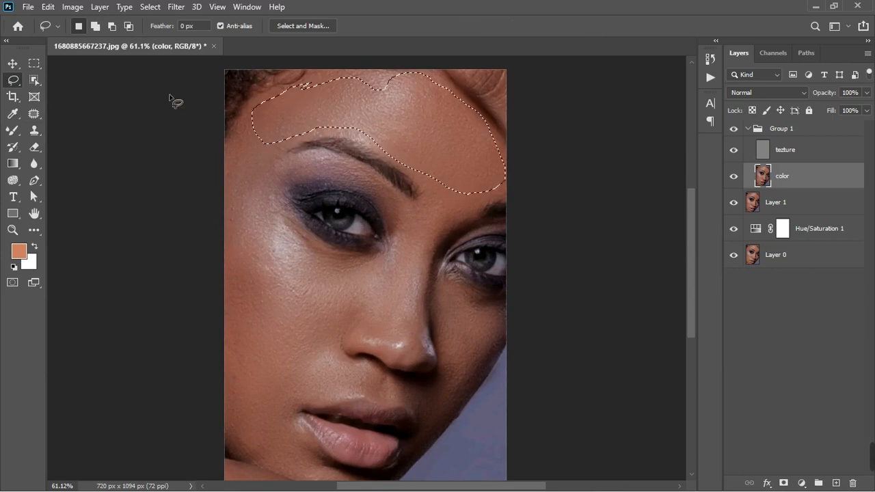
Apply a Gaussian Blur with a 4.3 px radius to the selected forehead area of the color layer.
left_click(176, 7)
mouse_move(211, 154)
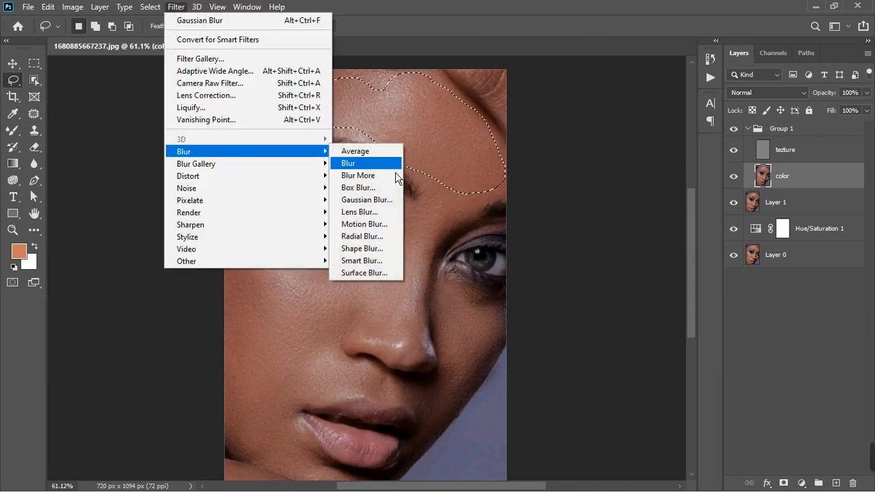
left_click(369, 200)
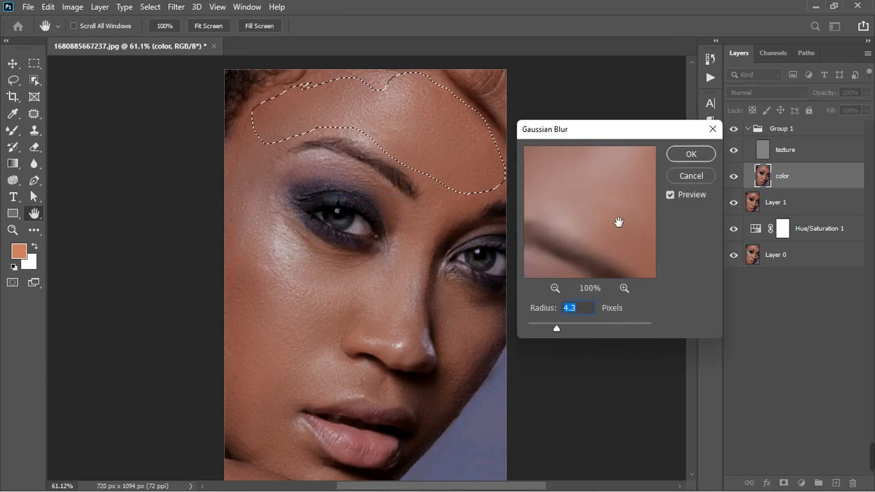
left_click(682, 161)
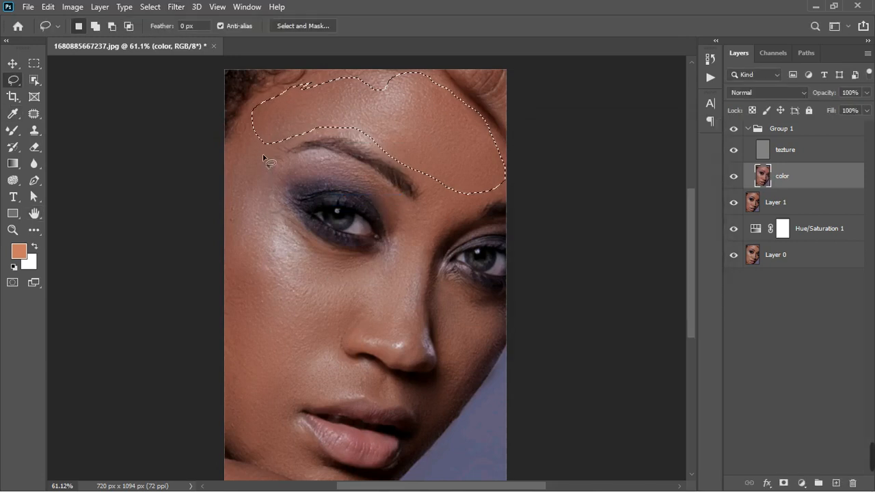
Lasso the lit cheek from the temple around under the eye to the nose and apply a 4.3 px Gaussian Blur.
mouse_move(248, 140)
left_mouse_down()
mouse_move(225, 168)
mouse_move(224, 261)
left_mouse_up()
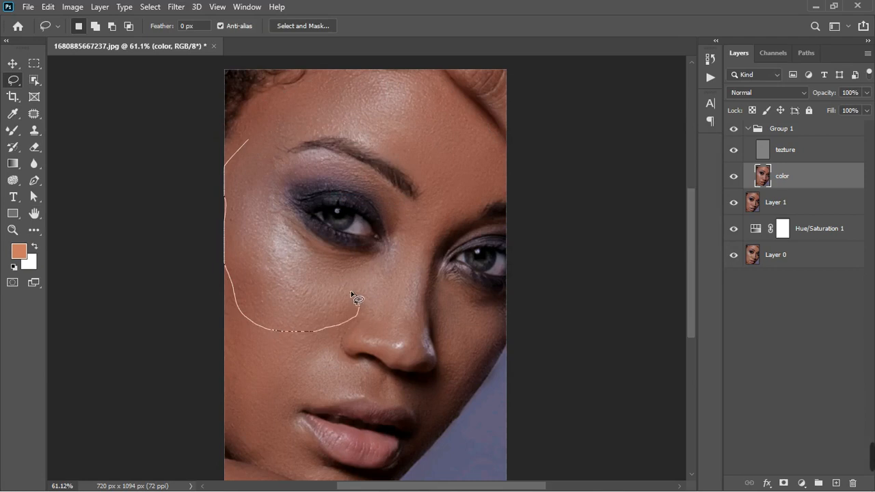
left_click_drag(281, 216, 254, 137)
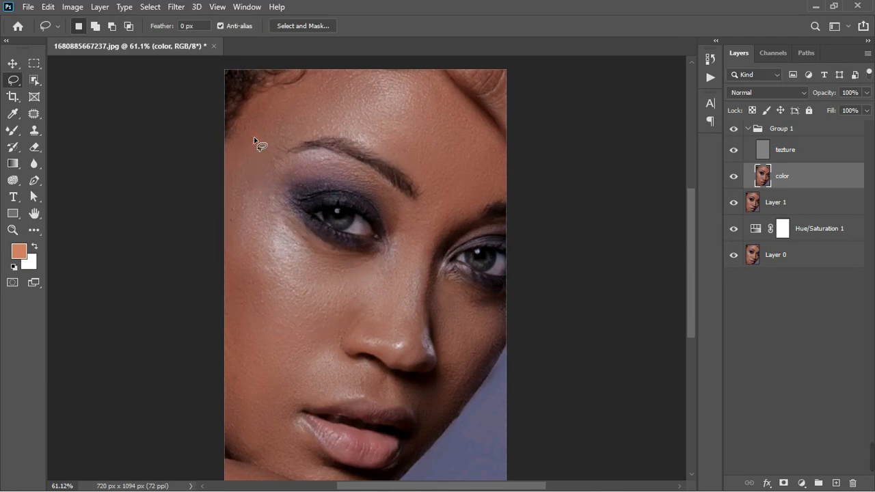
left_click(177, 8)
mouse_move(225, 151)
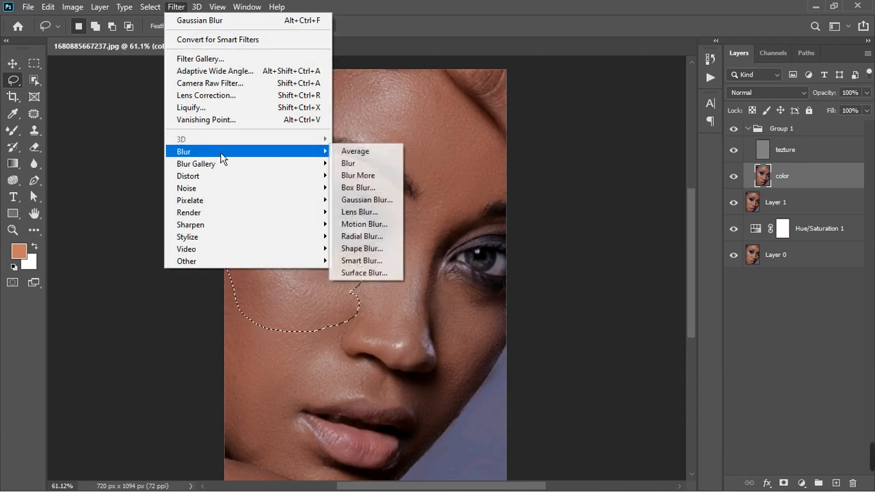
left_click(373, 200)
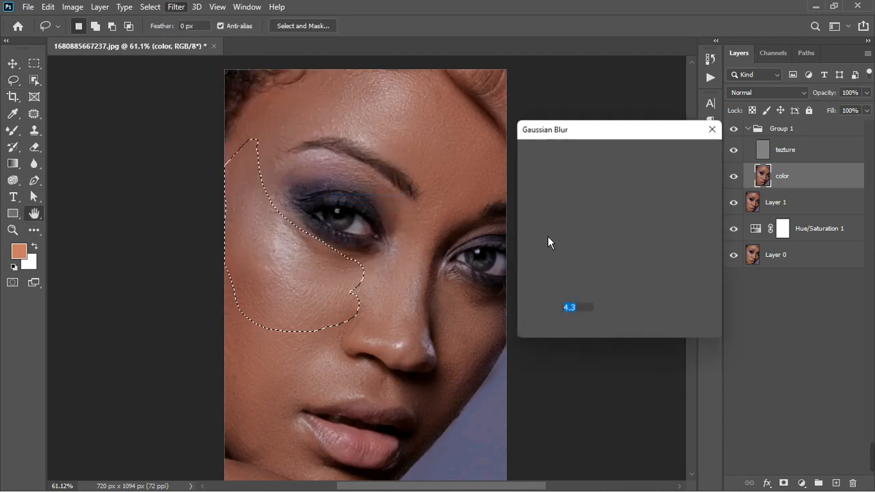
left_click(702, 162)
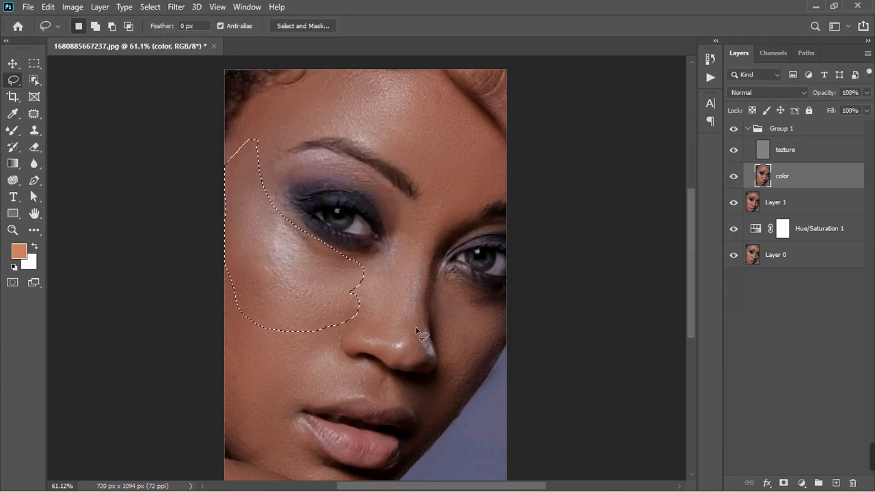
Lasso the shadowed cheek beside the nose, below the far eye, and apply a Gaussian Blur with a 6.0 px radius.
mouse_move(441, 301)
left_mouse_down()
mouse_move(429, 426)
mouse_move(440, 428)
mouse_move(493, 368)
mouse_move(507, 316)
left_mouse_up()
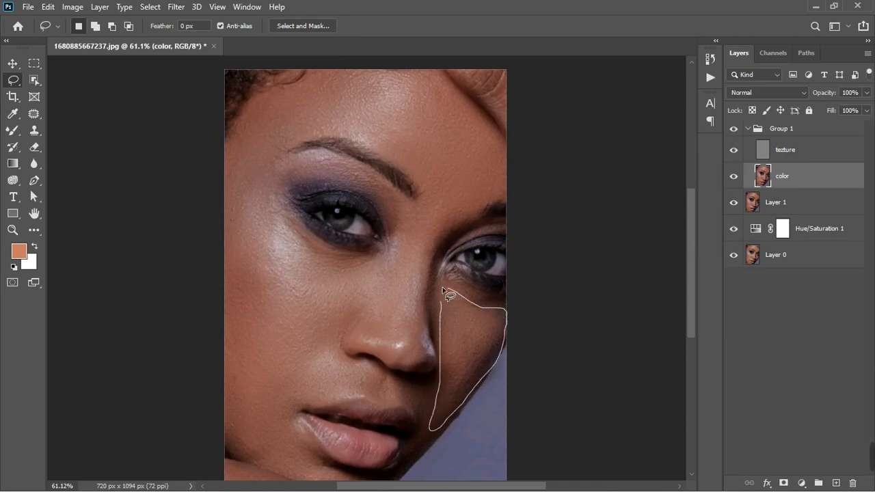
left_click_drag(438, 303, 438, 316)
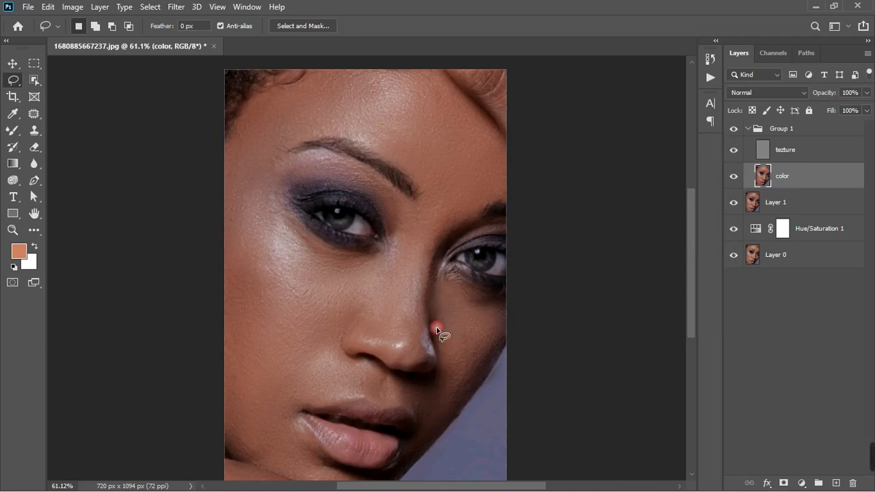
left_click(175, 9)
mouse_move(321, 151)
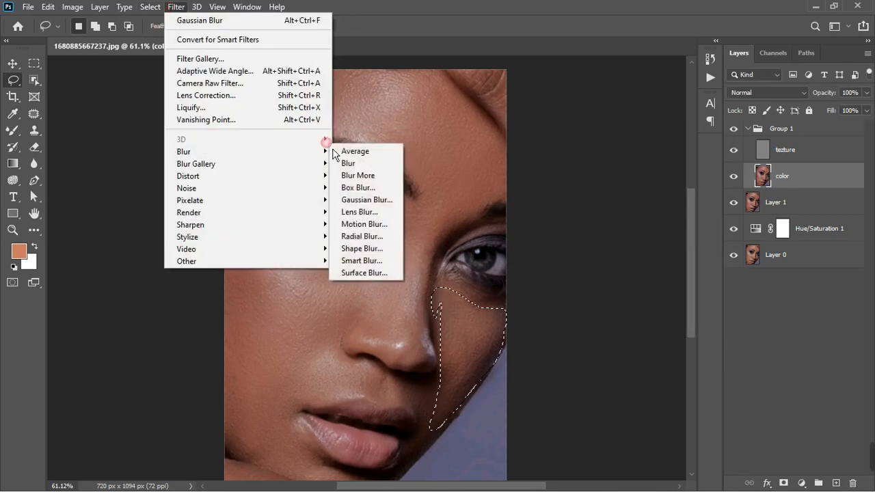
left_click(385, 205)
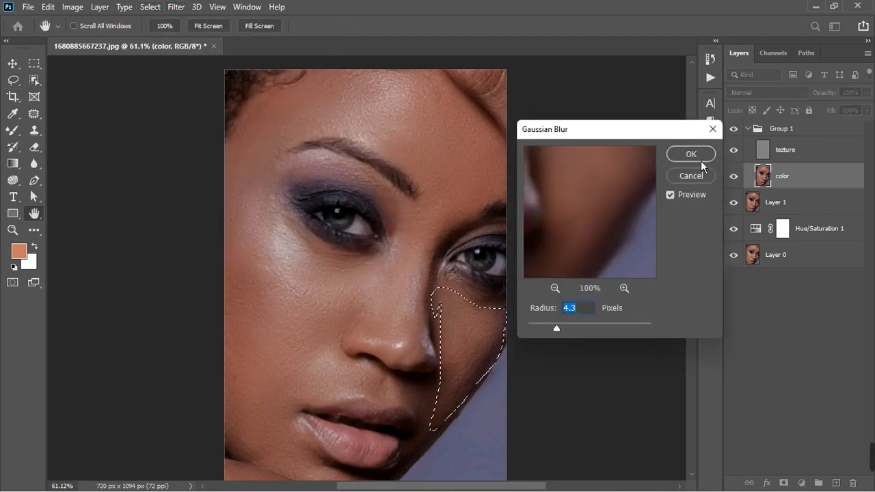
left_click(564, 333)
left_click(688, 156)
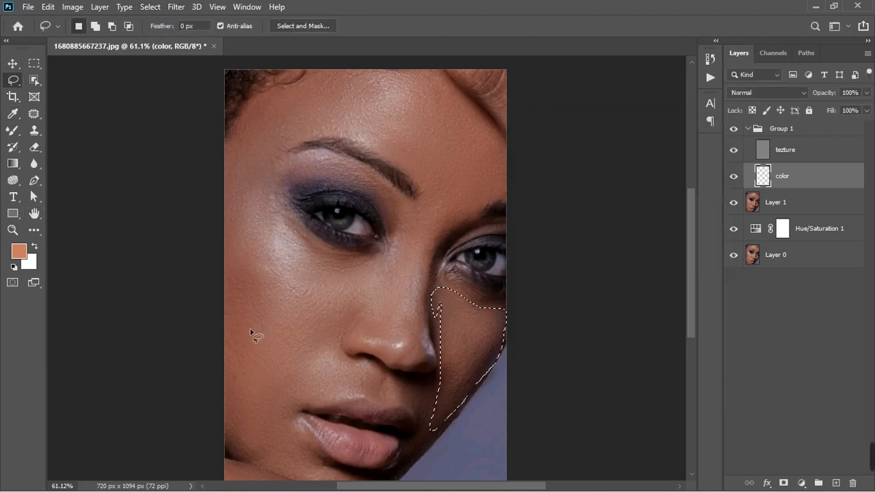
Lasso the outer lit cheek from the image edge down to the jaw and apply a 6.0 px Gaussian Blur.
mouse_move(244, 270)
left_mouse_down()
mouse_move(225, 282)
mouse_move(219, 325)
left_mouse_up()
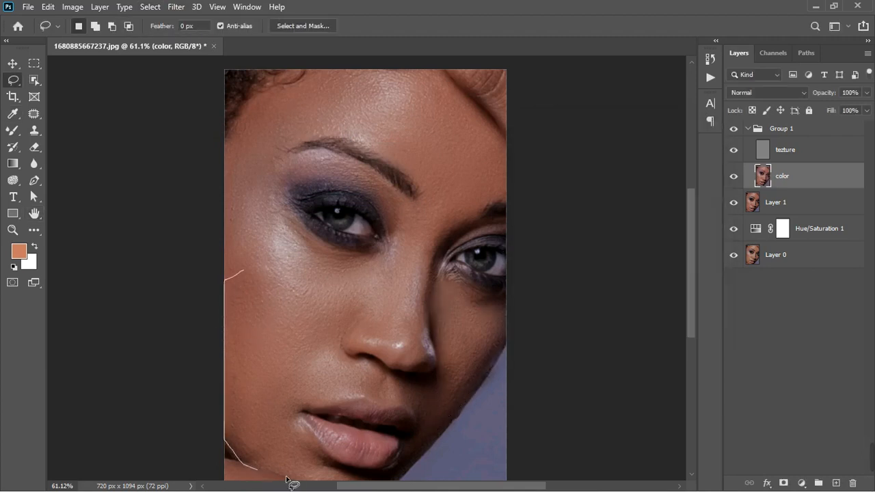
left_click_drag(245, 273, 247, 275)
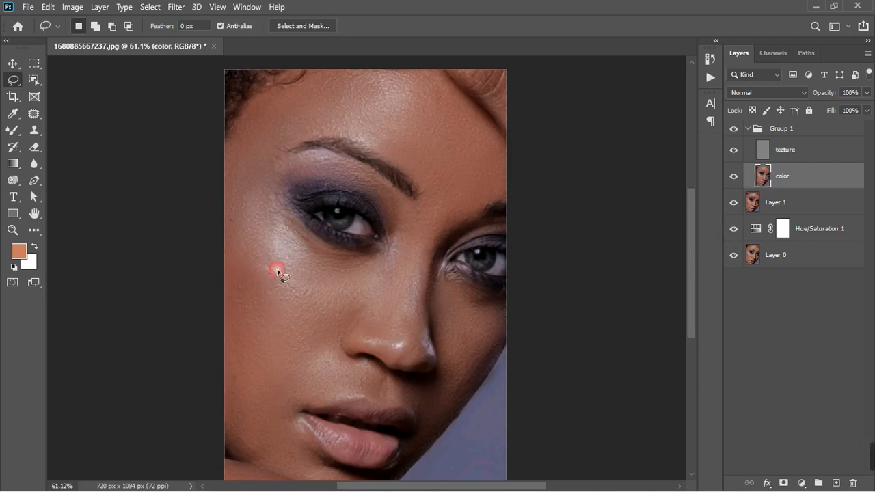
left_click(175, 7)
mouse_move(229, 153)
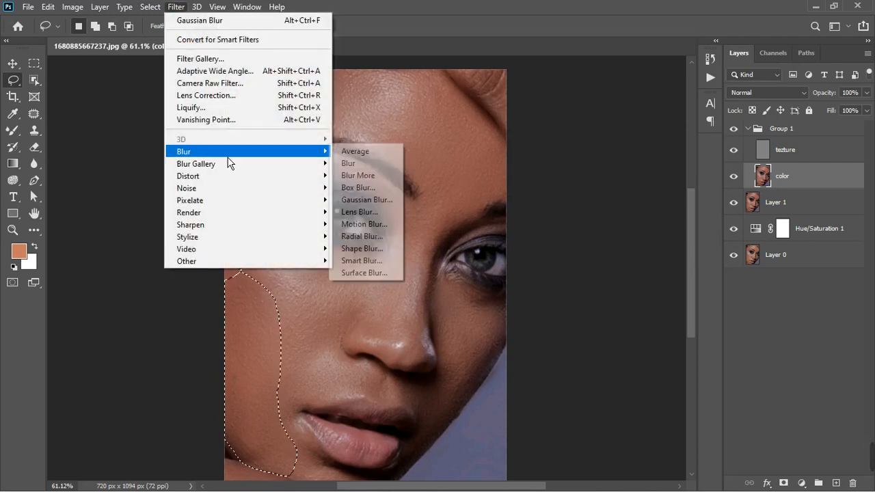
left_click(372, 201)
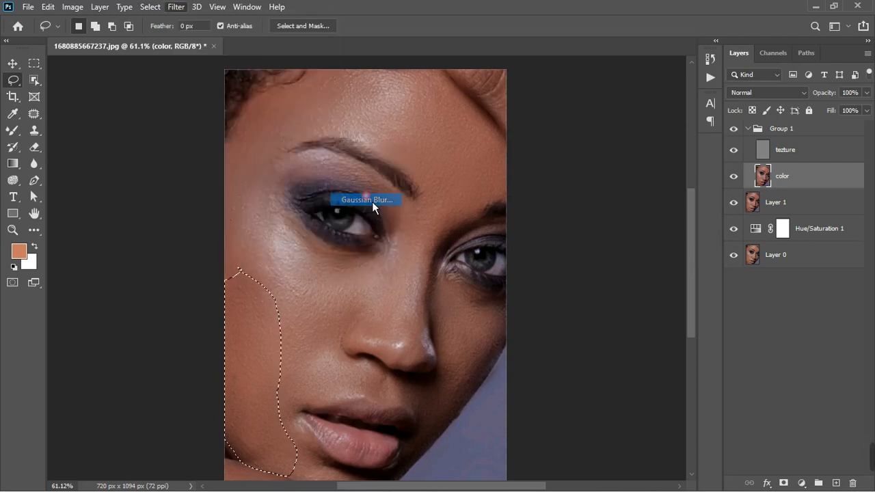
left_click(692, 156)
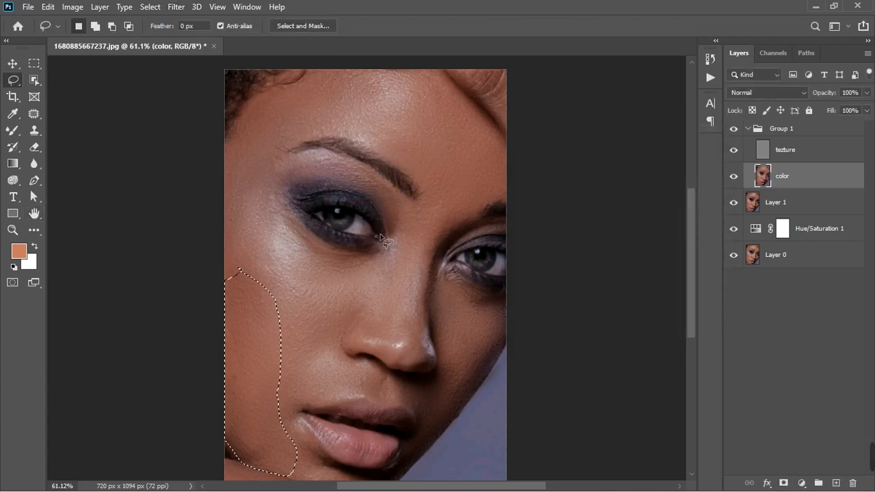
Lasso the bridge and near side of the nose, apply a 6.0 px Gaussian Blur, and deselect.
left_click_drag(398, 224, 367, 299)
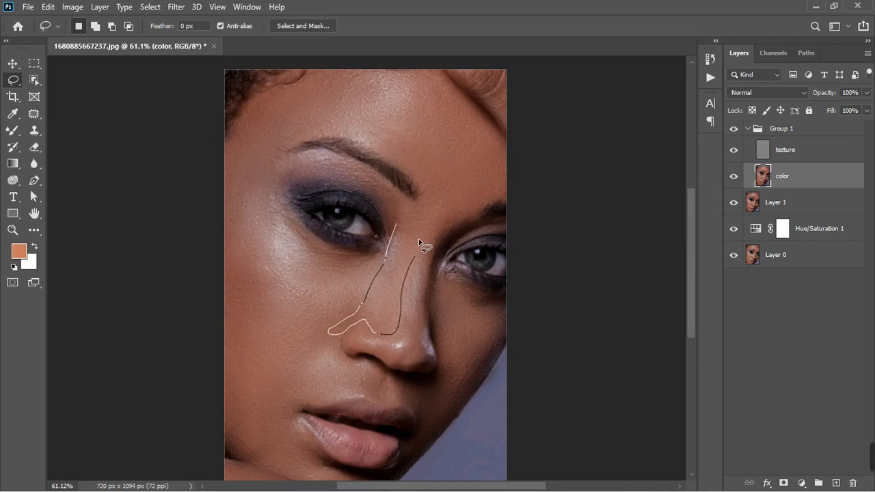
left_click_drag(418, 239, 406, 215)
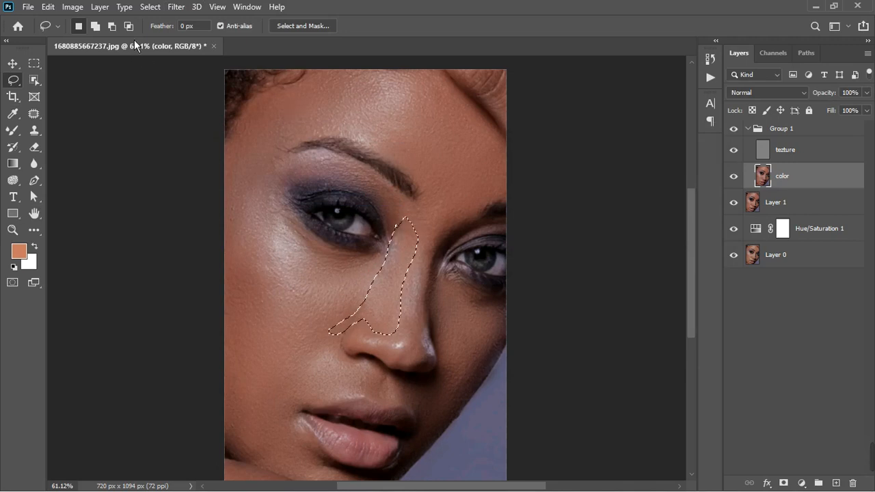
left_click(176, 7)
mouse_move(219, 152)
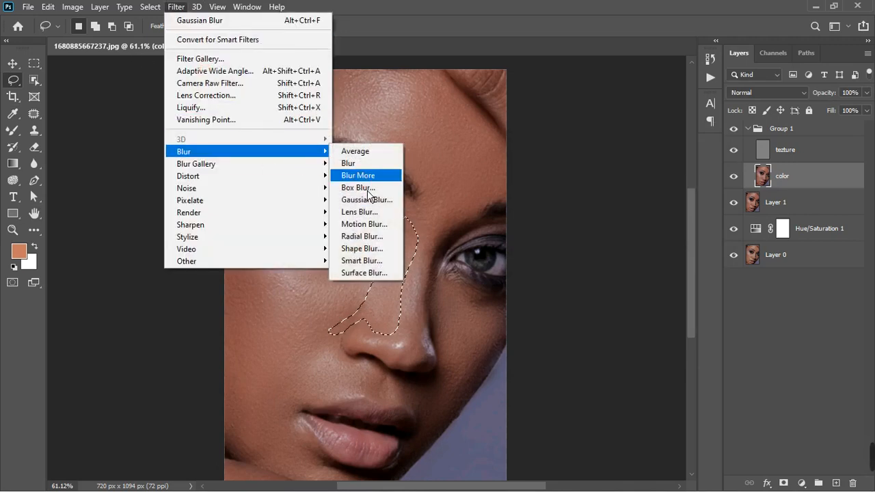
left_click(367, 200)
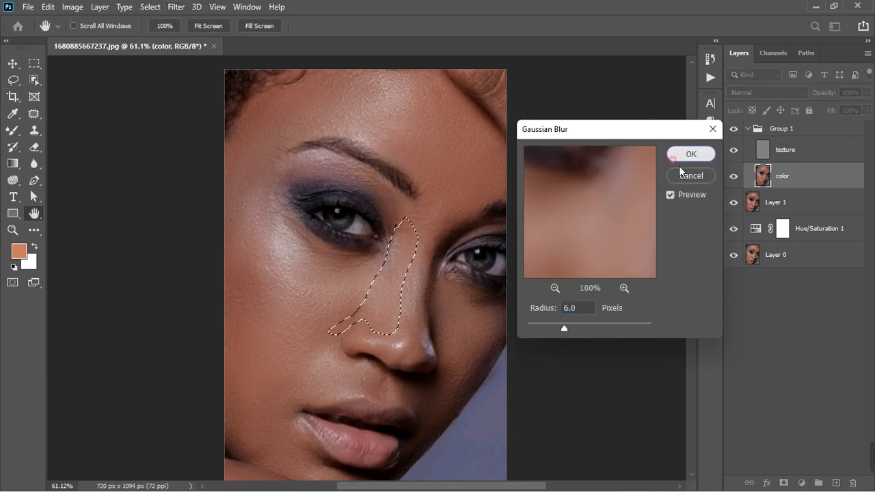
left_click(674, 158)
key("ctrl+d")
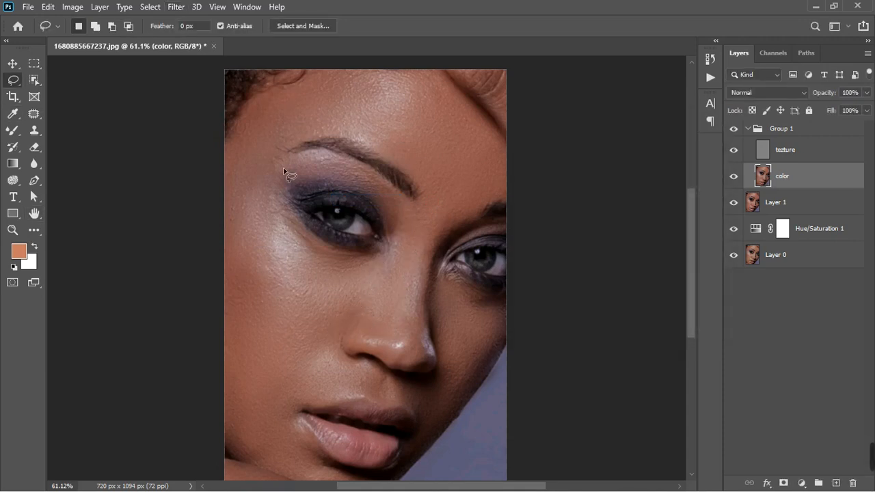
Lasso the crescent-shaped highlight around the outer corner of the near eye, apply a 16.6 px Gaussian Blur, and deselect.
mouse_move(299, 180)
left_mouse_down()
mouse_move(281, 212)
mouse_move(346, 263)
mouse_move(317, 273)
mouse_move(253, 247)
mouse_move(252, 194)
mouse_move(277, 162)
mouse_move(292, 166)
mouse_move(293, 178)
mouse_move(264, 171)
left_mouse_up()
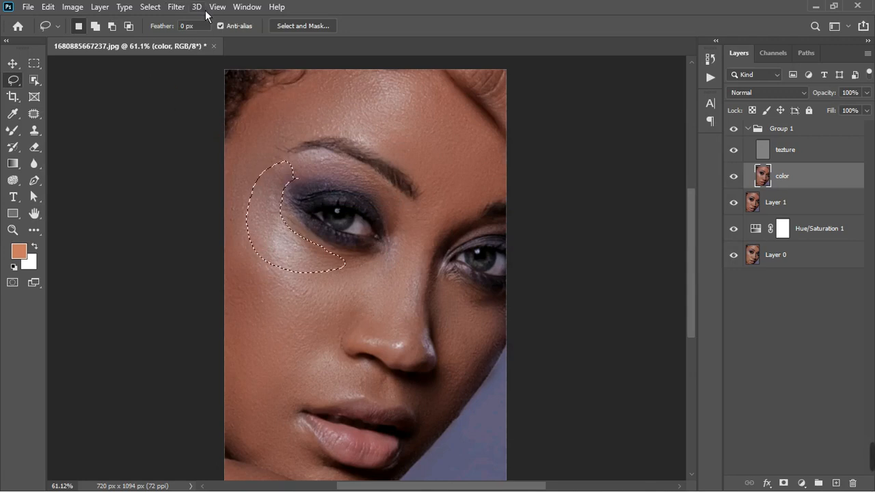
left_click(176, 7)
mouse_move(298, 172)
mouse_move(294, 151)
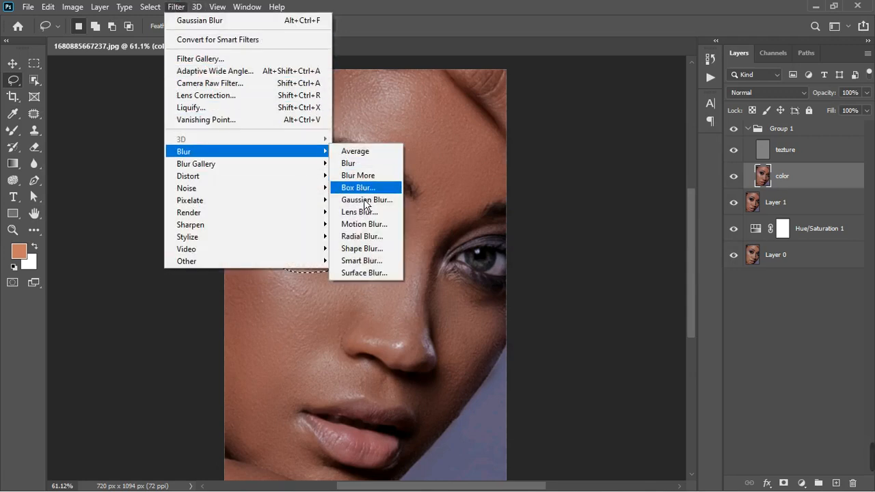
left_click(367, 200)
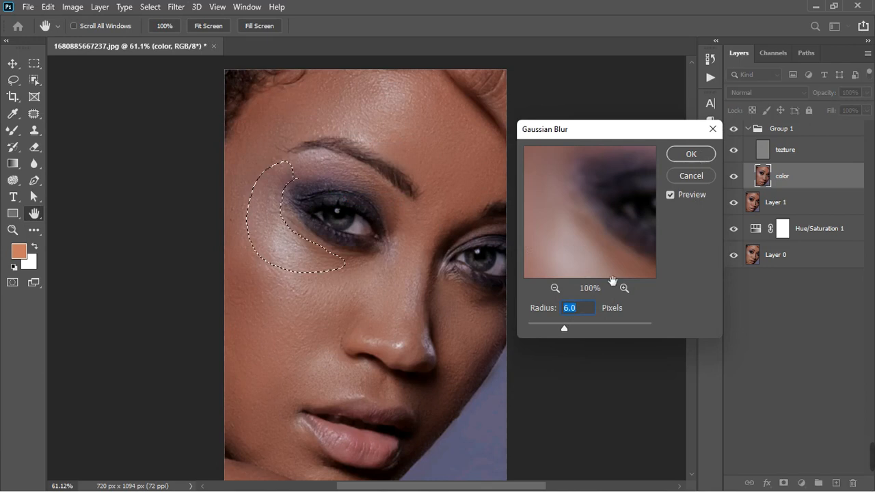
left_click_drag(575, 334, 586, 334)
left_click(684, 163)
key("ctrl+d")
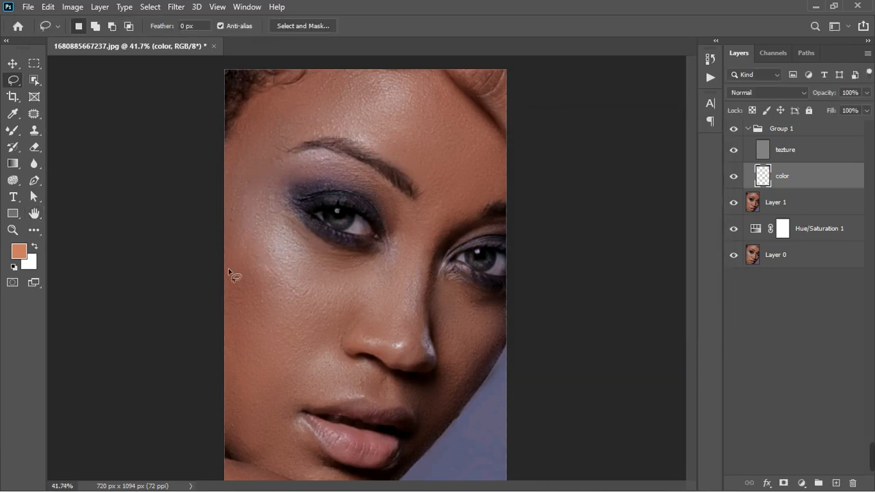
Lasso the forehead just above the near eyebrow, apply a 16.6 px Gaussian Blur, and deselect.
key("ctrl+minus")
scroll(282, 247, "down", 1)
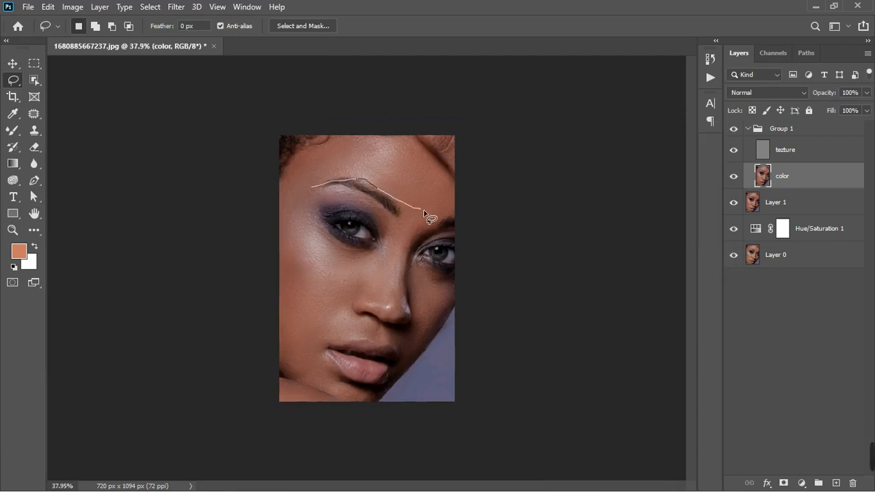
left_click_drag(302, 183, 302, 184)
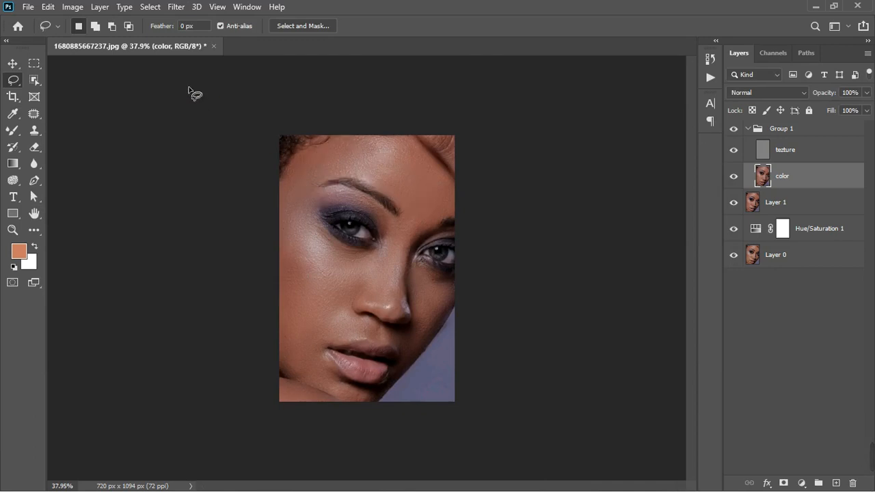
left_click(175, 7)
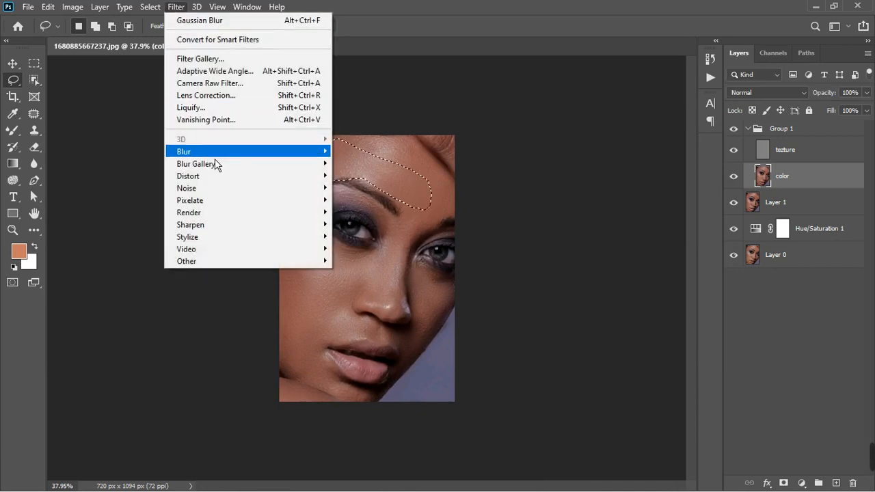
mouse_move(214, 153)
left_click(380, 198)
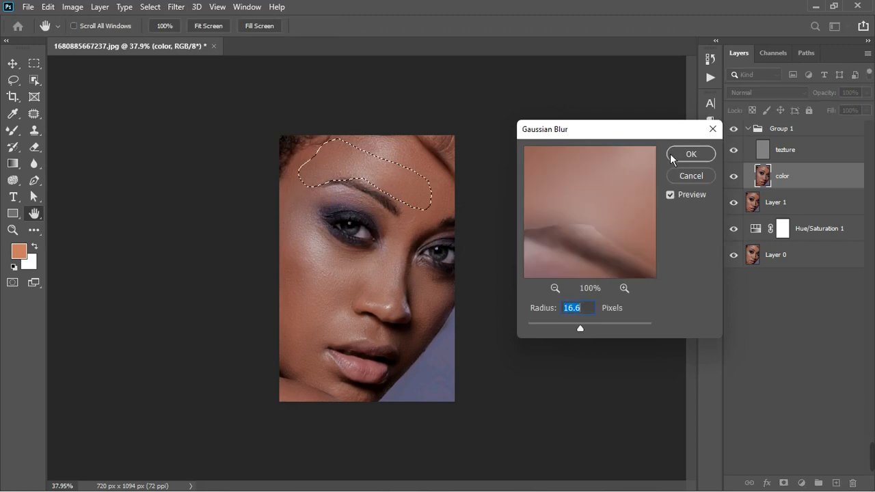
left_click(684, 156)
key("ctrl+d")
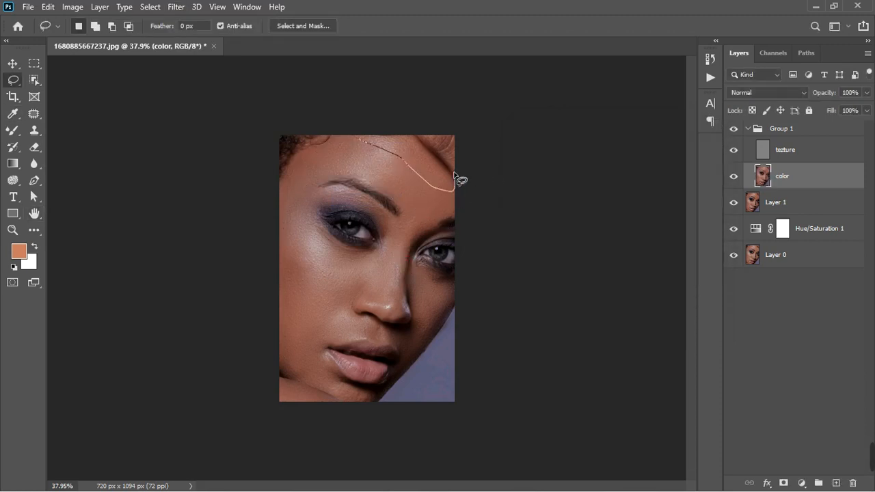
Lasso the narrow strip of upper forehead along the hairline and apply Gaussian Blur with the previously used radius.
left_click_drag(322, 141, 318, 140)
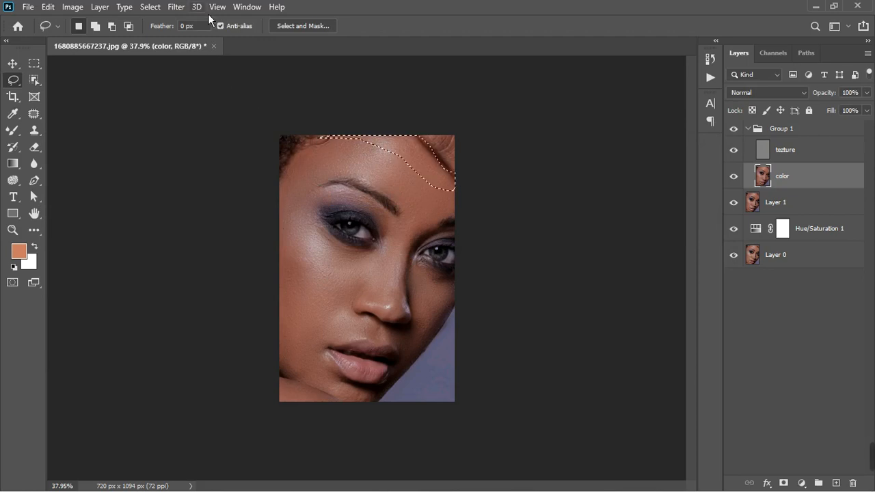
left_click(176, 7)
mouse_move(220, 153)
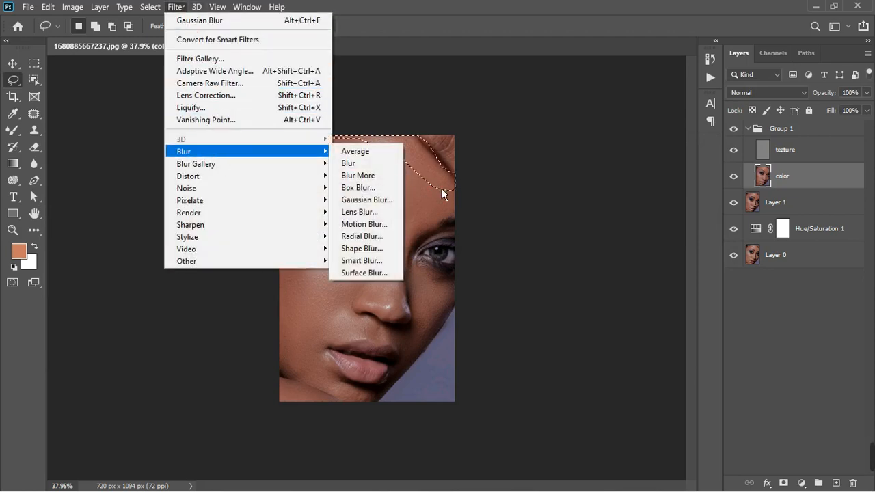
left_click(391, 210)
left_click(684, 156)
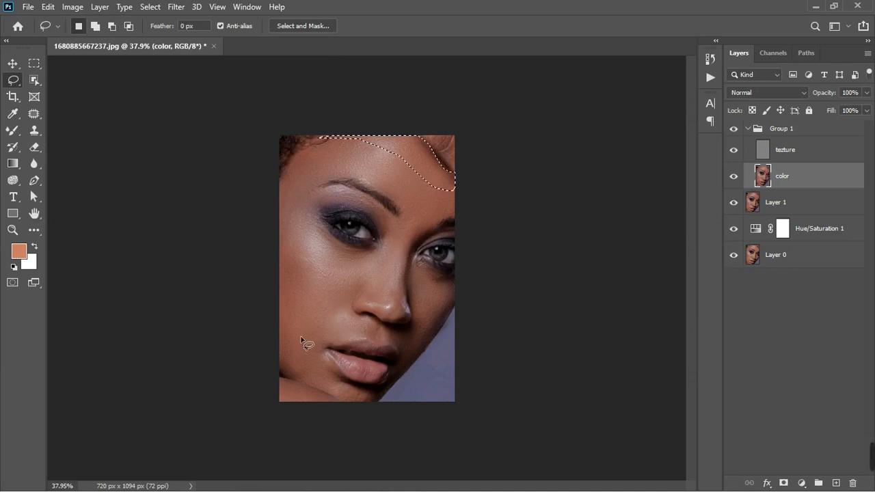
Try smoothing the lassoed lower cheek, jaw and chin area around the mouth with a 33.2 px Gaussian Blur on the color layer.
mouse_move(317, 338)
left_mouse_down()
mouse_move(326, 368)
mouse_move(372, 401)
mouse_move(350, 403)
mouse_move(277, 370)
mouse_move(283, 329)
left_mouse_up()
left_click_drag(327, 352, 319, 342)
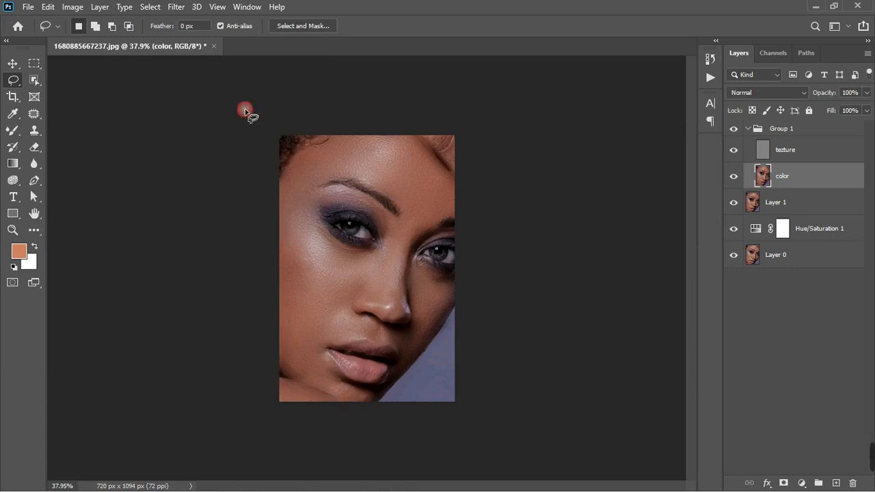
left_click(178, 7)
mouse_move(225, 152)
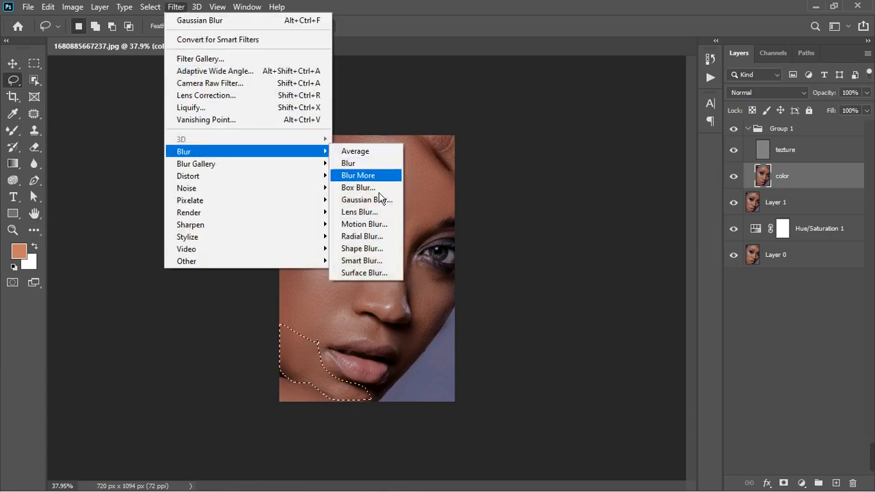
left_click(373, 197)
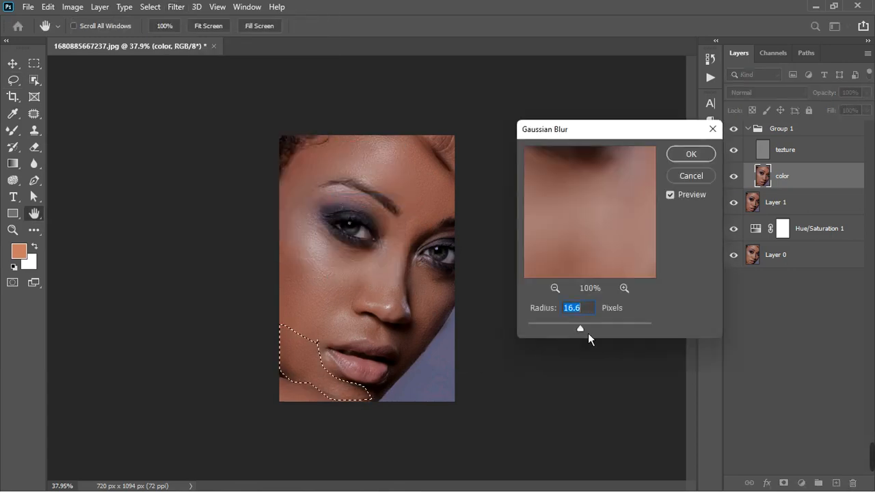
left_click_drag(588, 334, 594, 333)
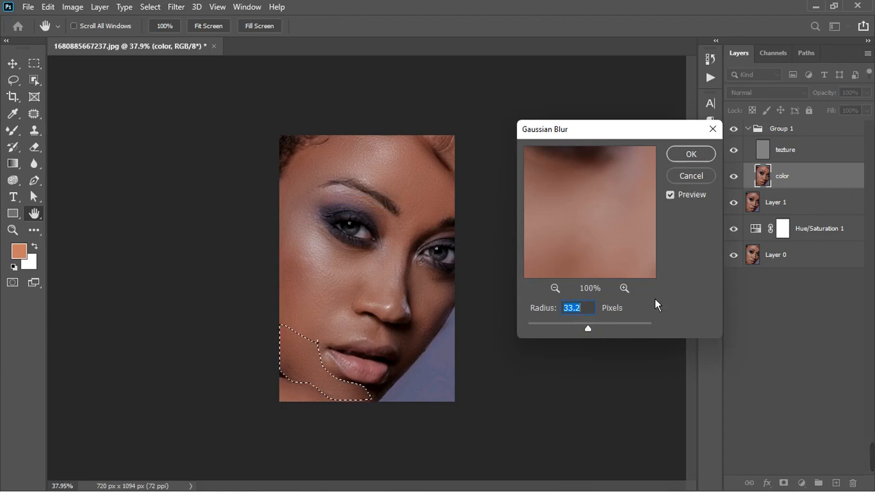
left_click(586, 204)
key("Return")
key("l")
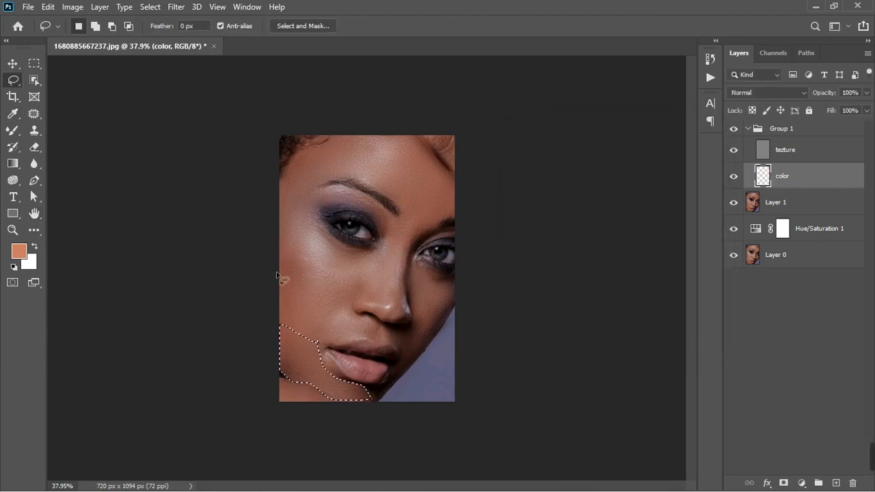
key("ctrl+d")
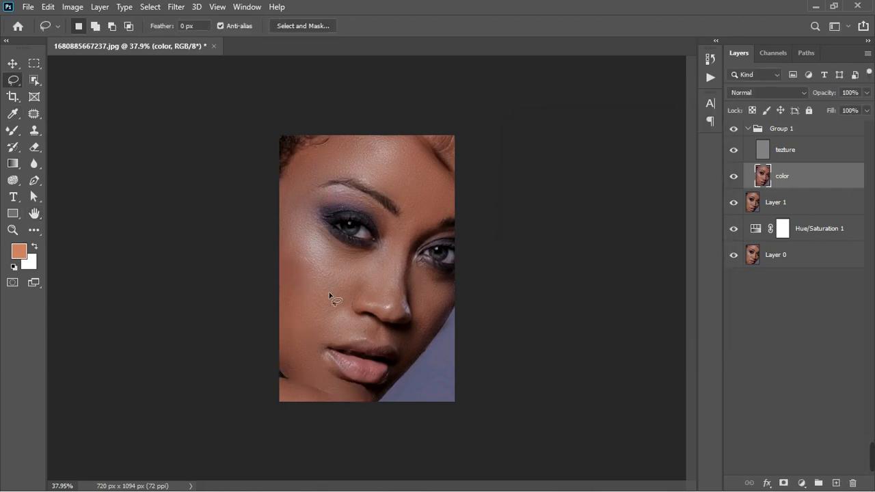
left_click_drag(282, 325, 319, 341)
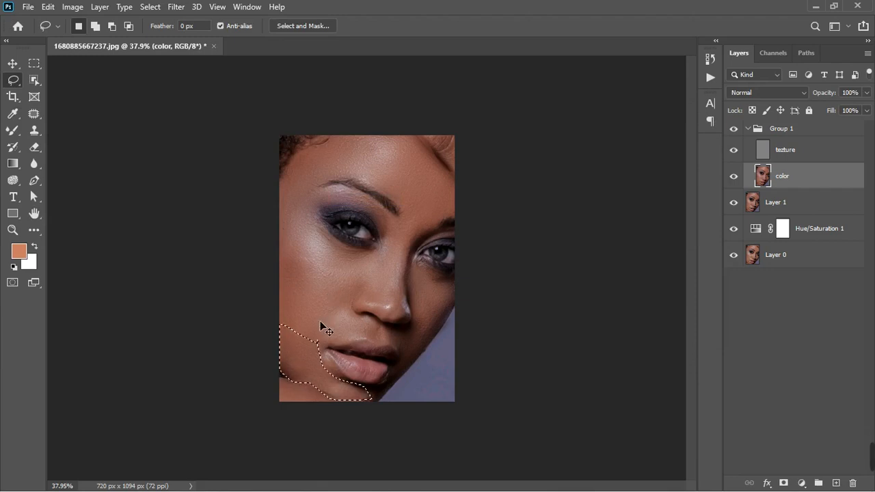
left_click(316, 329)
Lasso the lower cheek and jaw beside the mouth, apply a 7.8 px Gaussian Blur, and deselect.
key("ctrl+plus")
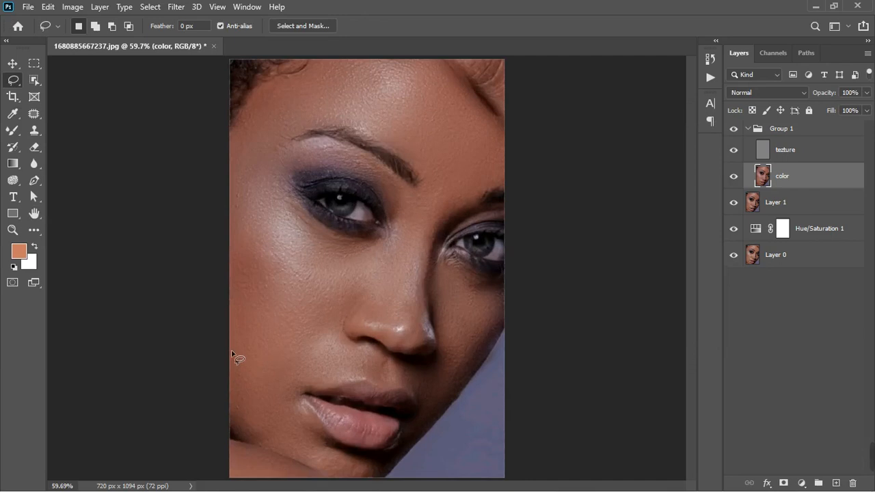
mouse_move(270, 445)
left_mouse_down()
mouse_move(289, 426)
mouse_move(271, 377)
left_mouse_up()
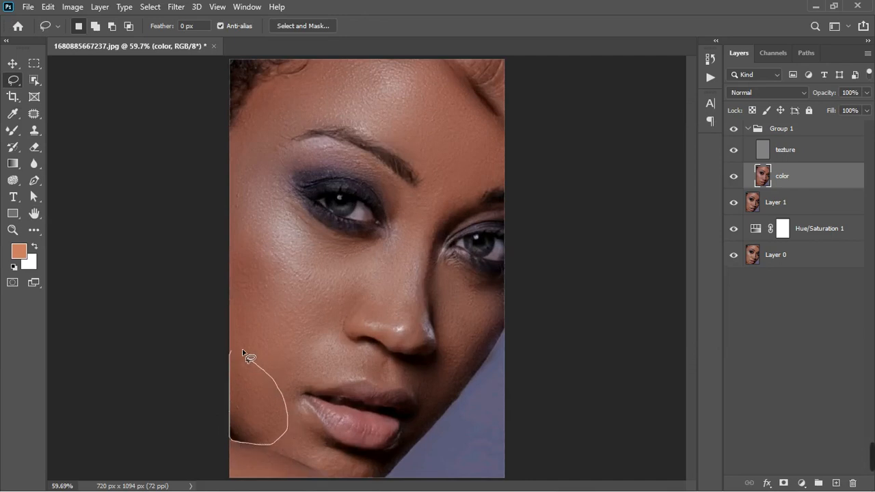
left_click_drag(242, 349, 240, 347)
left_click(176, 7)
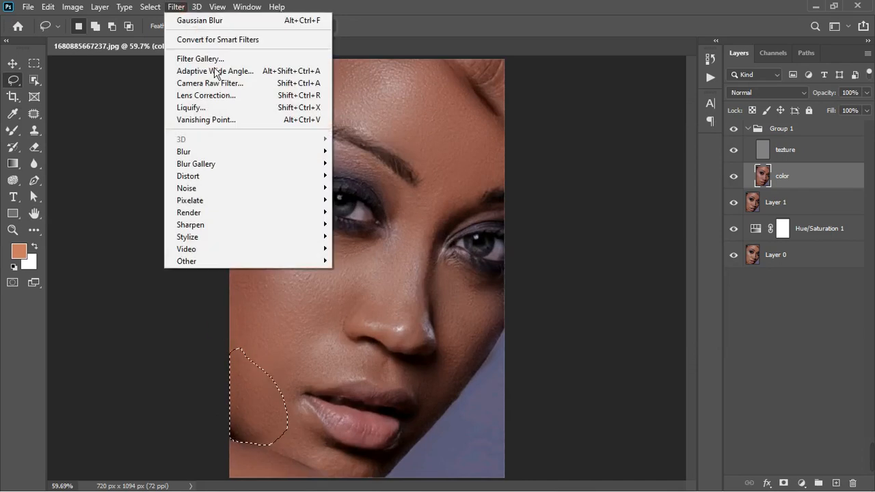
mouse_move(215, 154)
left_click(362, 200)
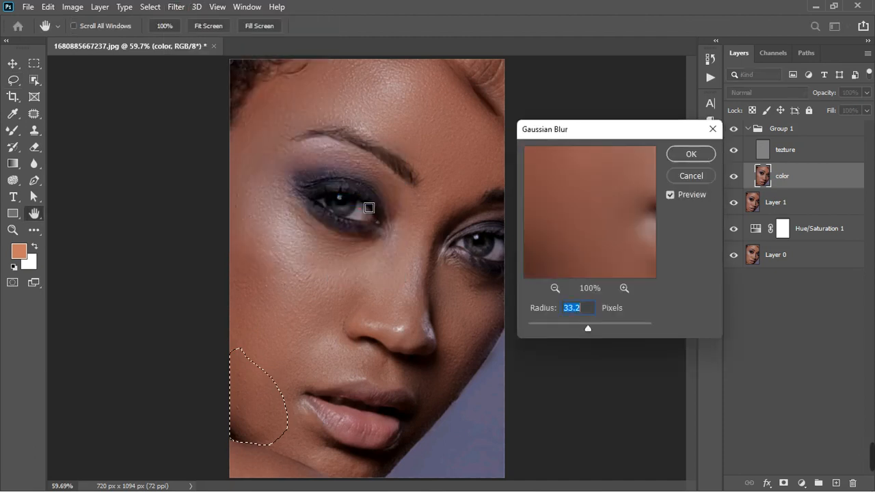
left_click_drag(588, 328, 576, 331)
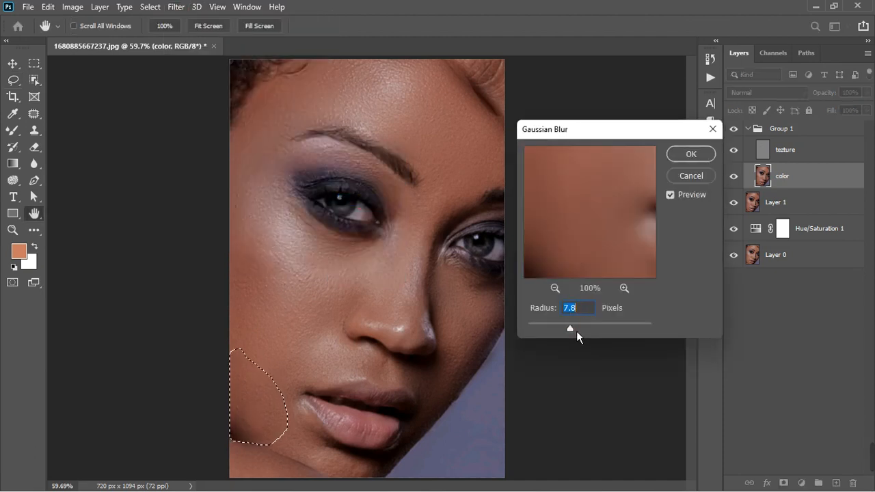
left_click(692, 154)
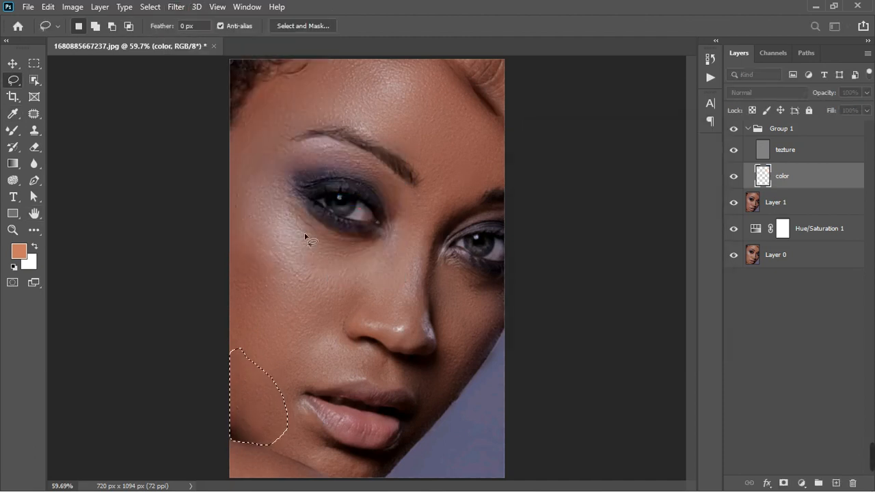
left_click(264, 255)
scroll(260, 261, "down", 5)
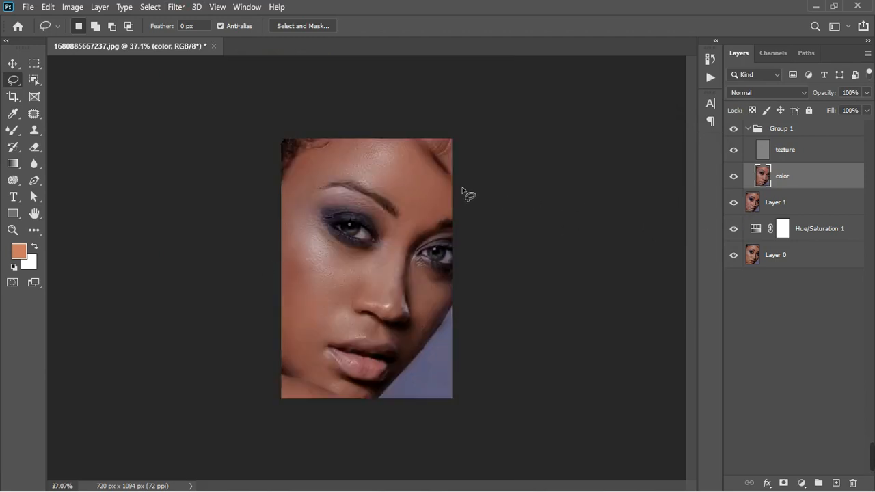
scroll(482, 190, "down", 2)
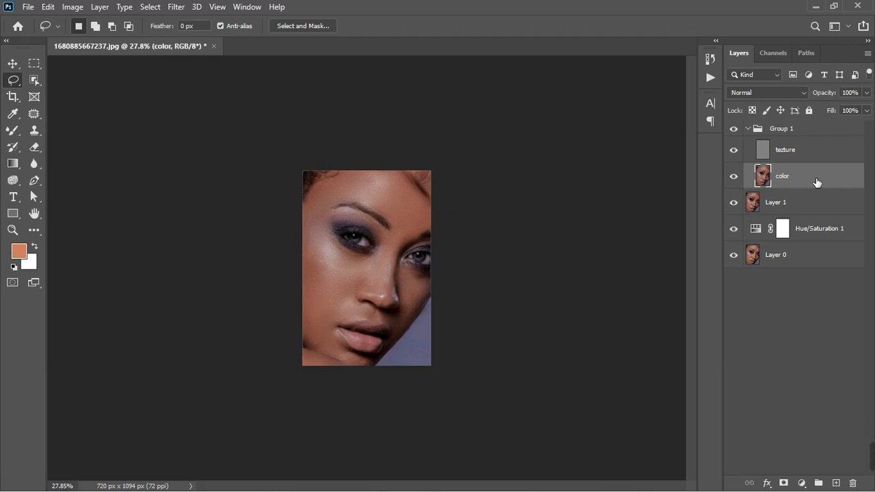
Collapse Group 1 and add a Solid Color fill layer above it.
left_click(749, 129)
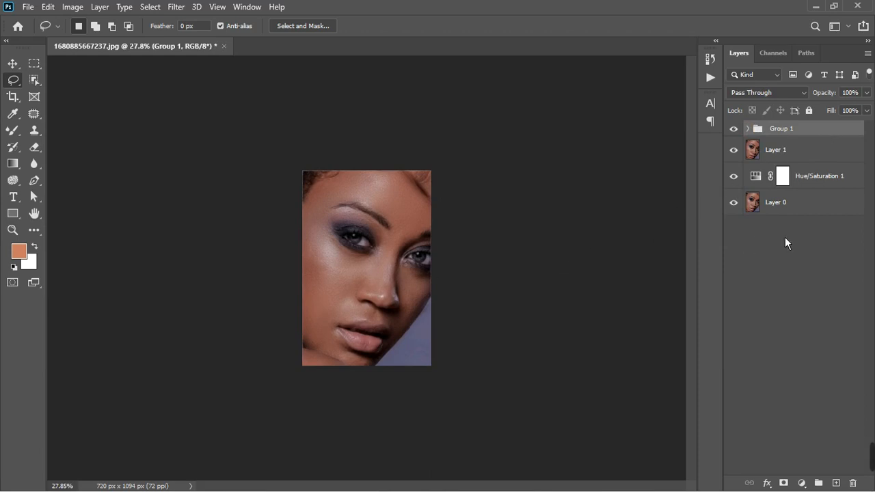
left_click(803, 484)
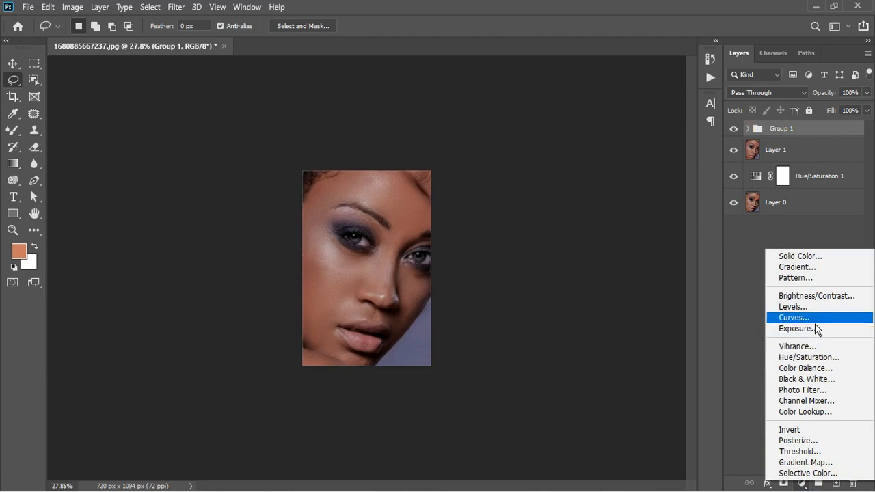
left_click(816, 259)
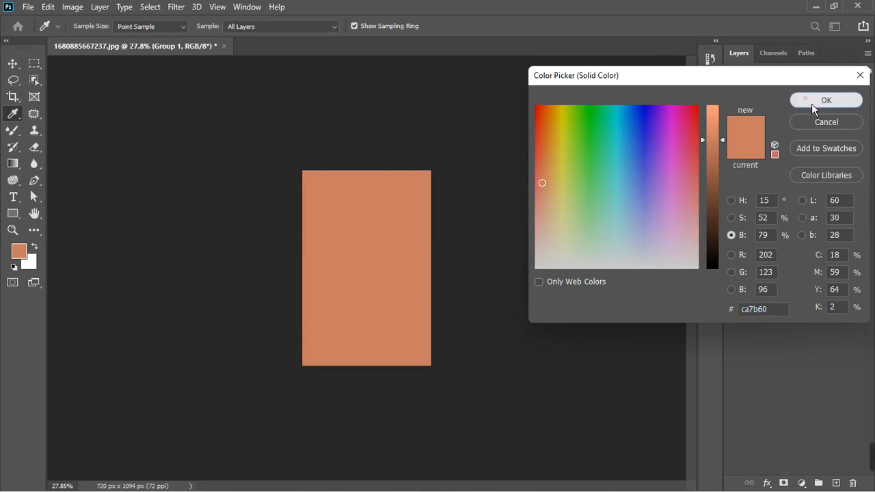
left_click(812, 103)
Recolor the fill layer with a tone sampled near the eye, raising its brightness to 100% for #ffdcf8.
double_click(757, 145)
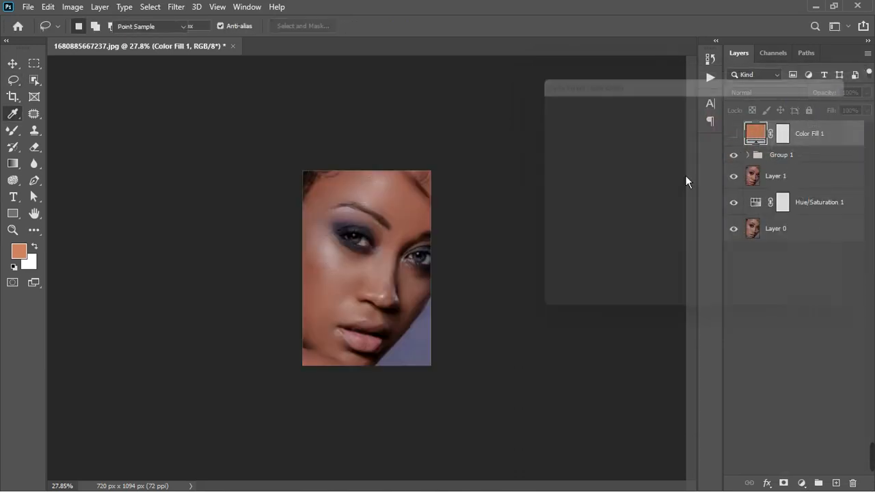
left_click(367, 251)
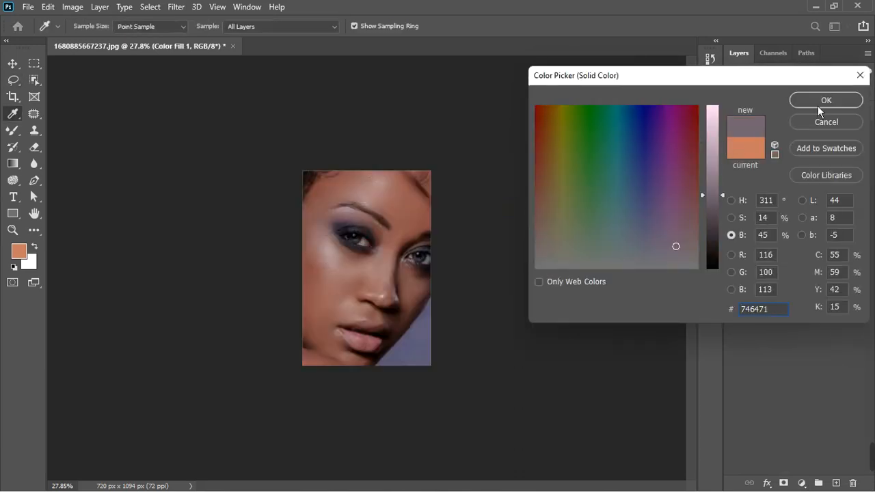
left_click_drag(727, 199, 736, 98)
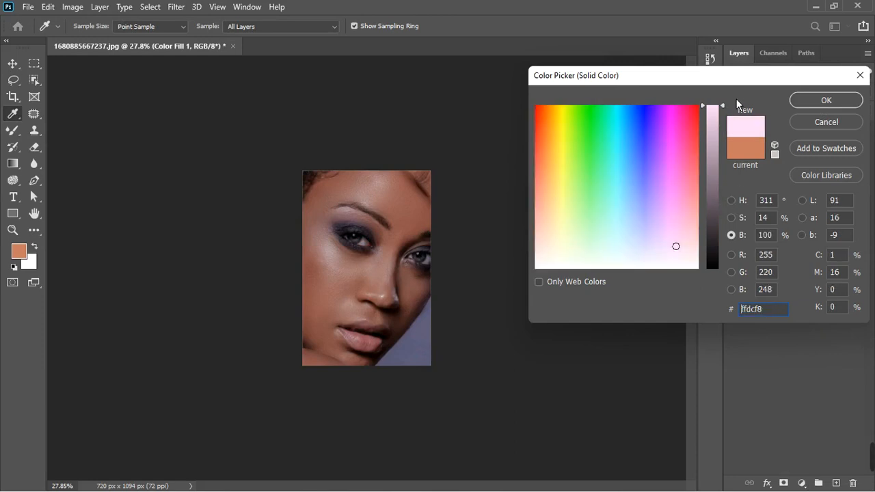
left_click(825, 101)
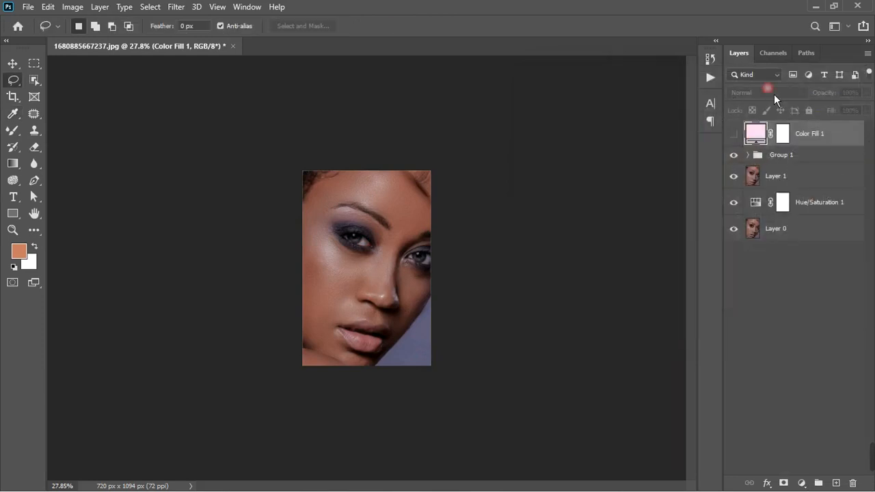
Make the color fill layer visible and set its blend mode to Divide.
left_click(733, 134)
left_click(759, 92)
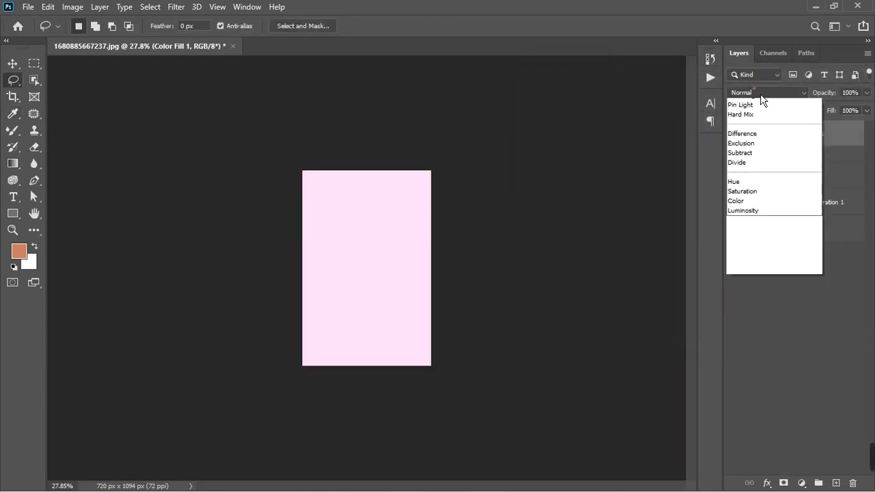
left_click(744, 356)
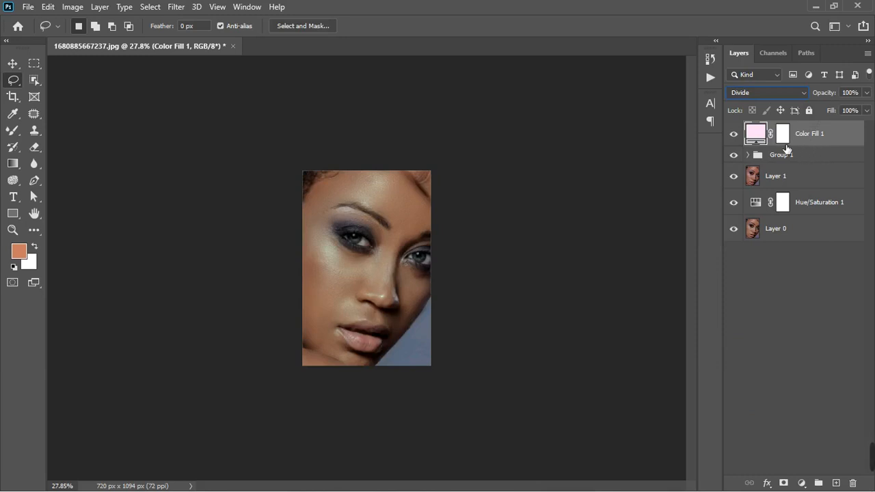
Add a Photo Filter adjustment layer above the color fill using Cooling Filter (82).
left_click(802, 483)
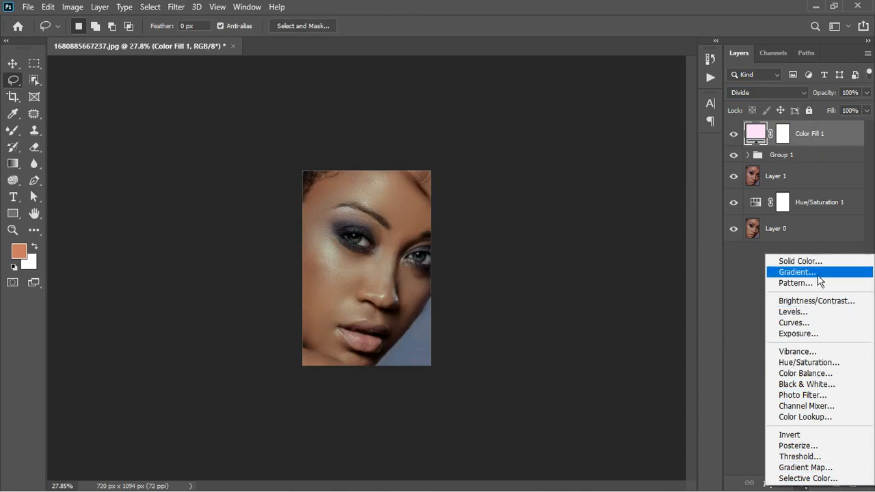
left_click(813, 397)
left_click(602, 182)
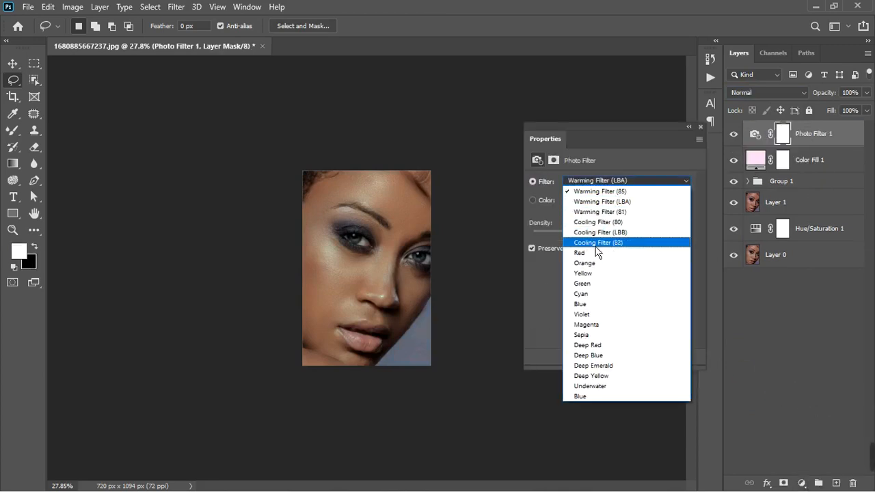
left_click(590, 240)
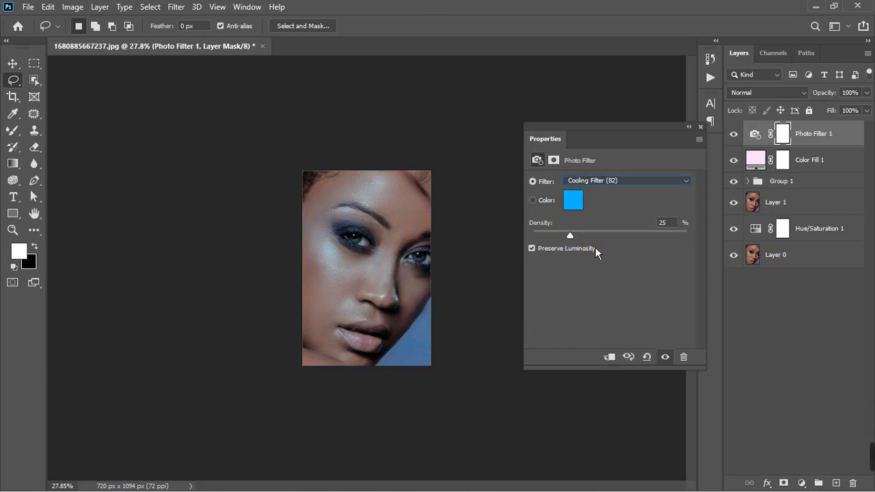
left_click(700, 127)
Add a Black & White adjustment layer above the photo filter.
left_click(807, 483)
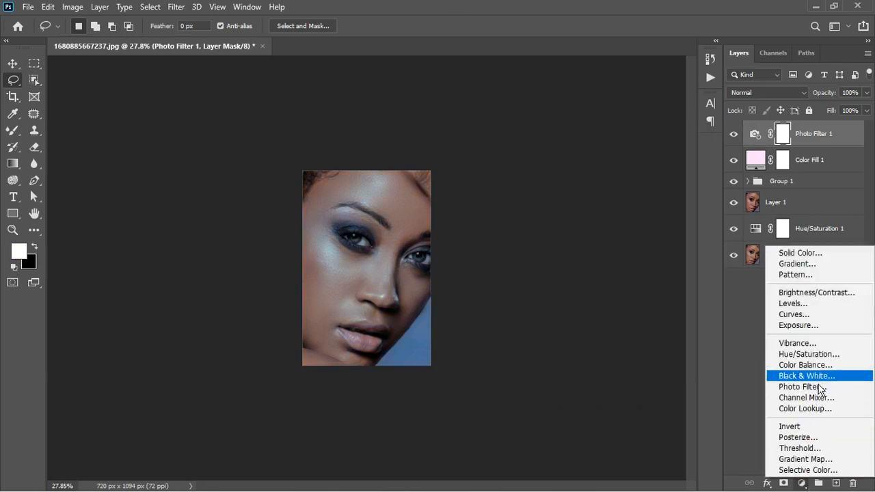
left_click(813, 322)
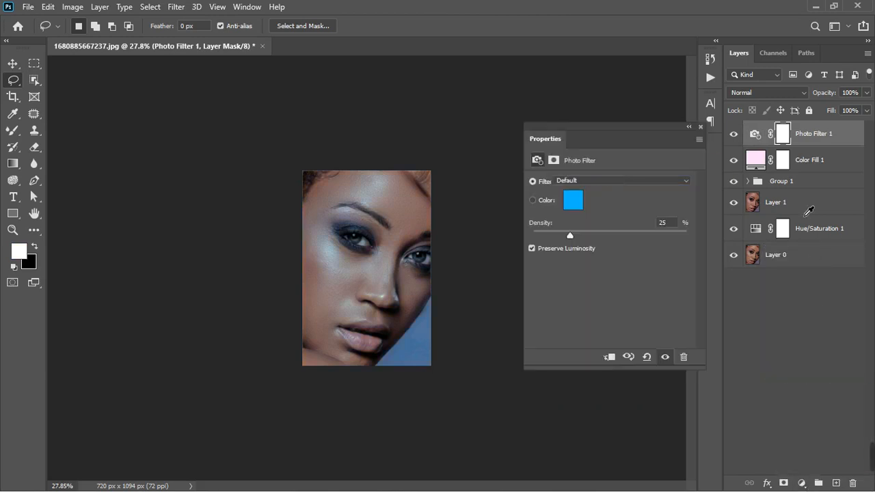
left_click(700, 126)
Group the Black & White and Photo Filter layers, and add an inverted black mask to the group.
left_click(820, 164, "shift")
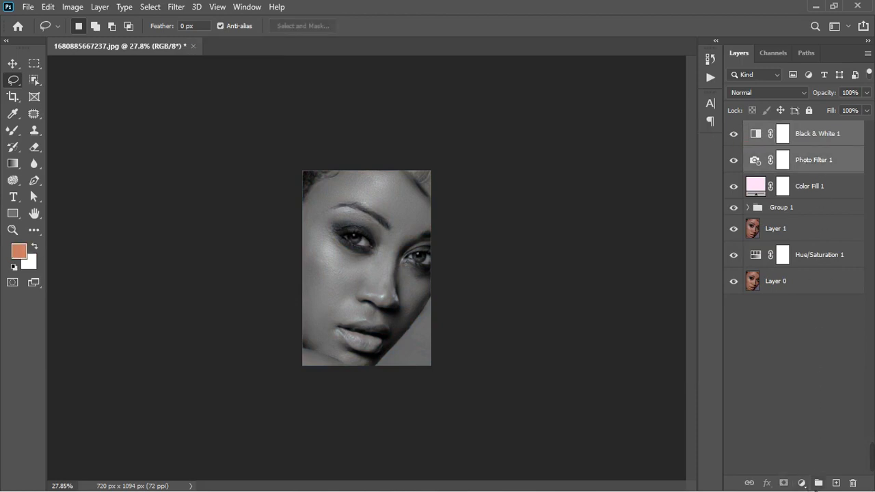
left_click(818, 482)
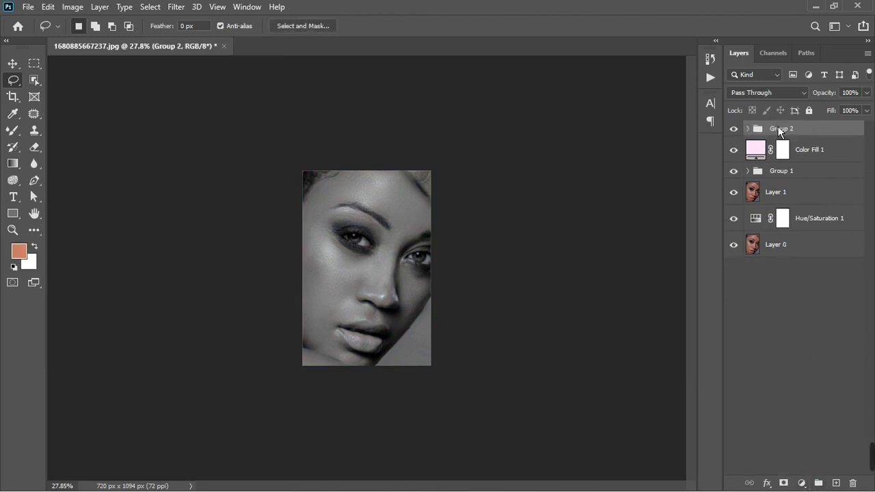
left_click(784, 483)
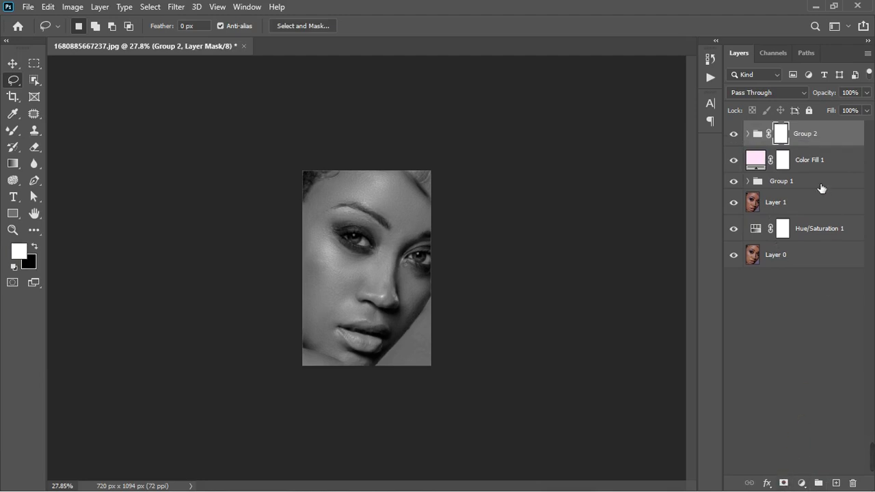
key("ctrl+i")
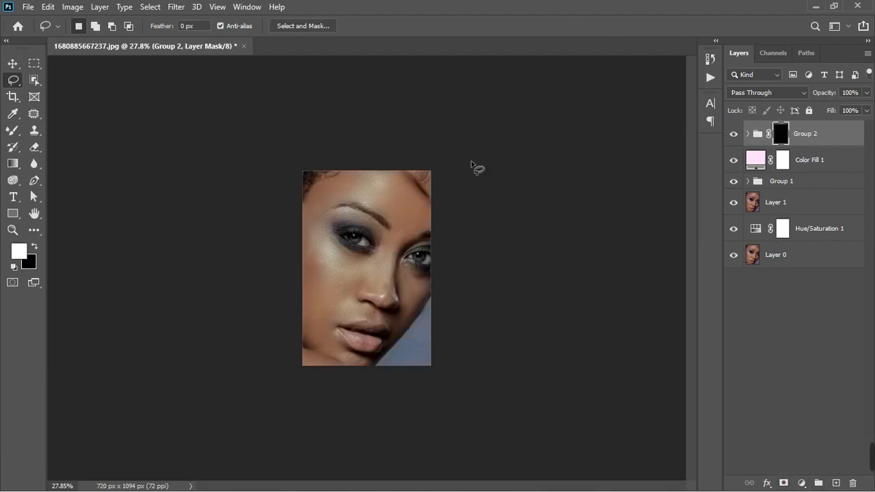
Paint white with a soft 25 px brush on the Group 2 mask over both eyes and the opening between the lips.
scroll(410, 220, "up", 5)
scroll(390, 219, "up", 2)
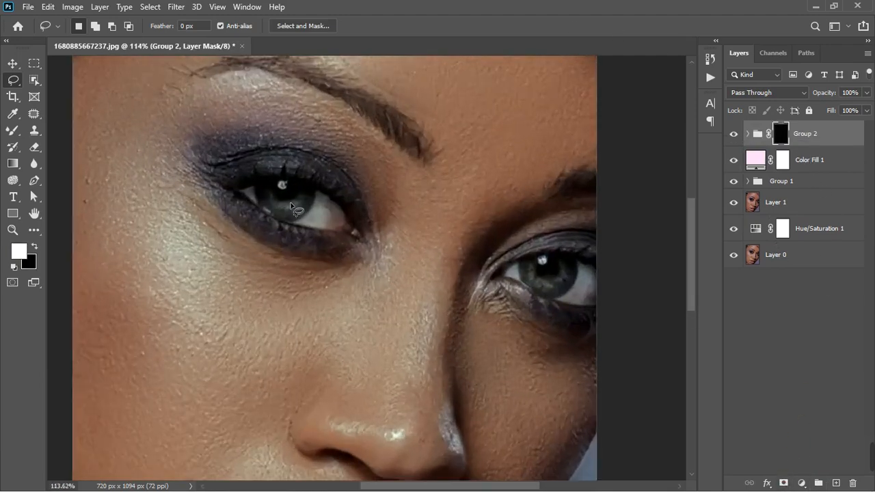
left_click(15, 135)
left_click(71, 130)
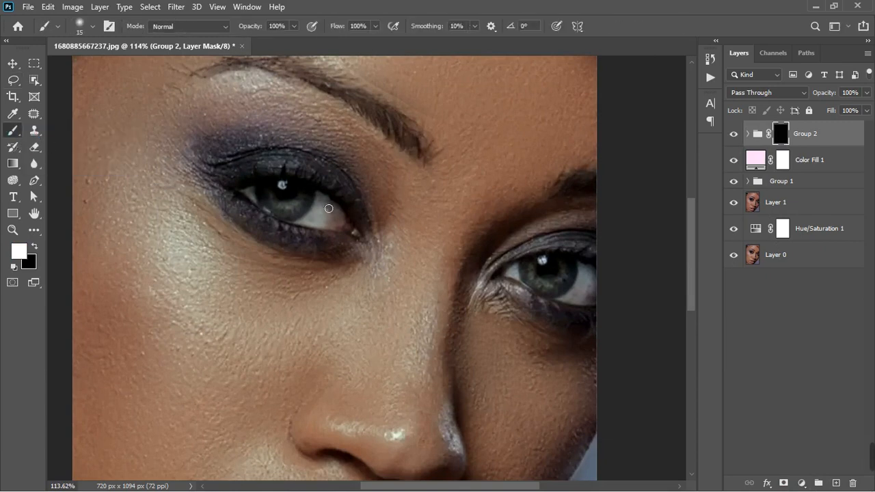
key("bracketright")
key("bracketright")
key("bracketright")
mouse_move(334, 225)
left_mouse_down()
mouse_move(359, 236)
mouse_move(349, 237)
mouse_move(337, 218)
mouse_move(328, 232)
mouse_move(296, 211)
left_mouse_up()
key("ctrl+z")
key("bracketleft")
key("bracketleft")
scroll(456, 257, "down", 6)
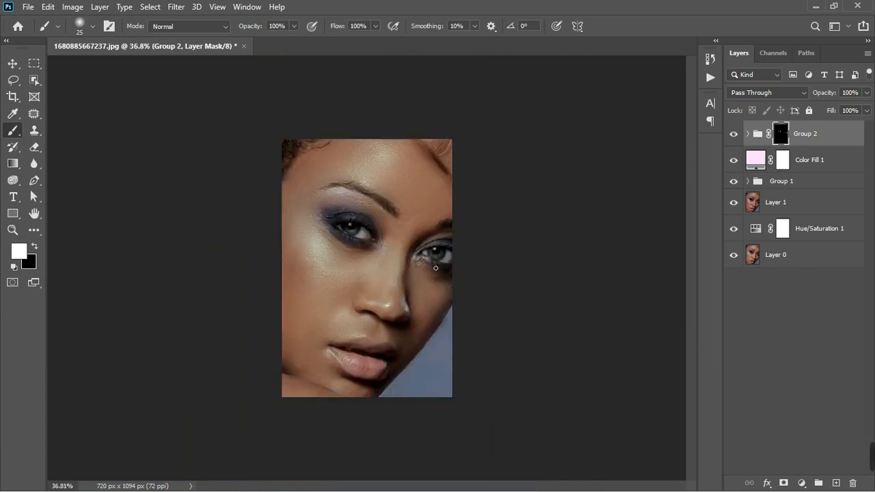
scroll(367, 375, "up", 4)
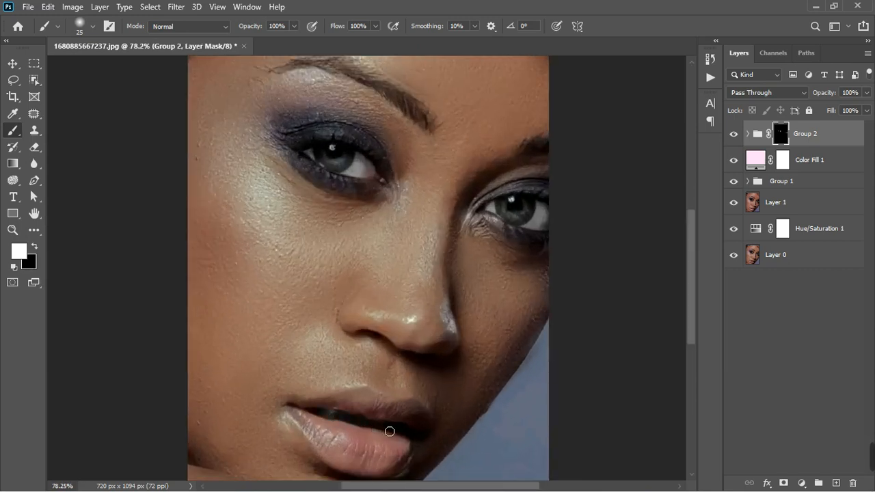
scroll(323, 415, "down", 5)
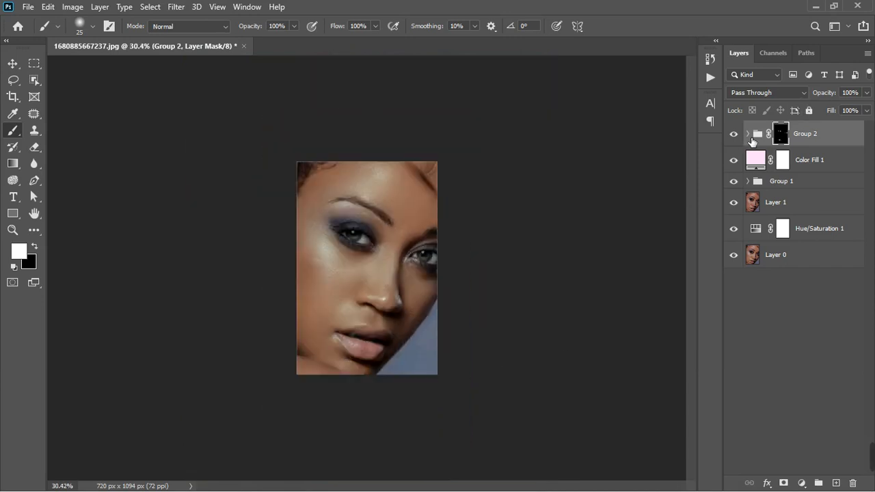
Lower the opacity of the Black & White 1 layer inside Group 2 to 23%, and collapse the group.
left_click(748, 135)
left_click(833, 163)
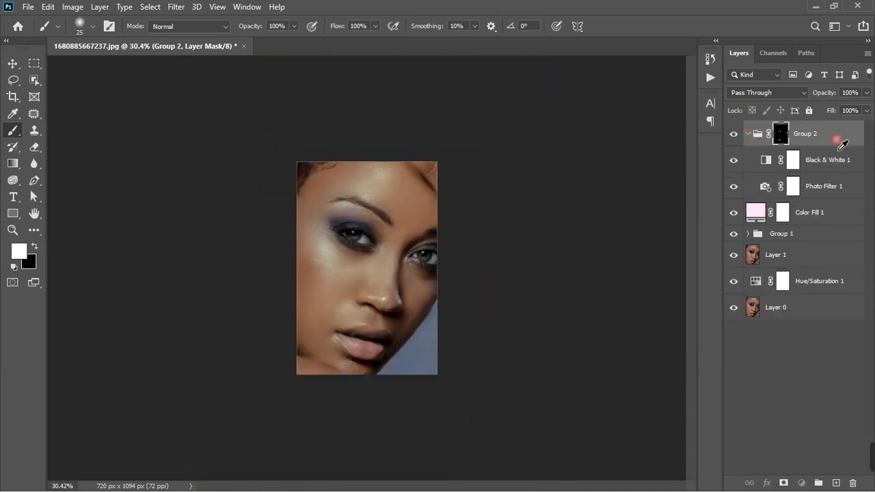
left_click_drag(866, 93, 839, 120)
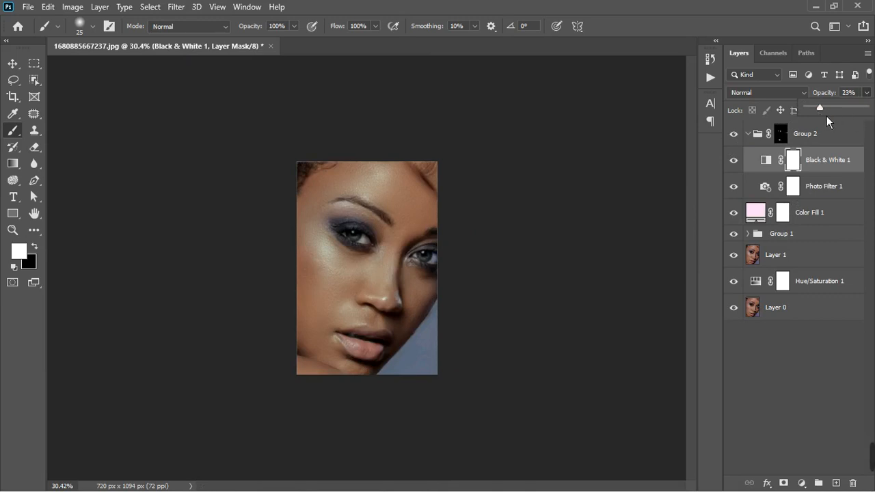
left_click(755, 137)
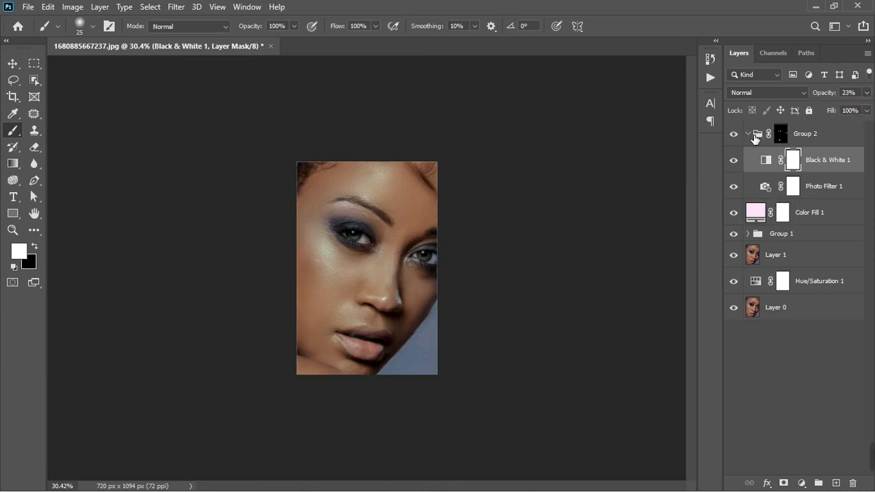
left_click(755, 136)
scroll(397, 199, "down", 1)
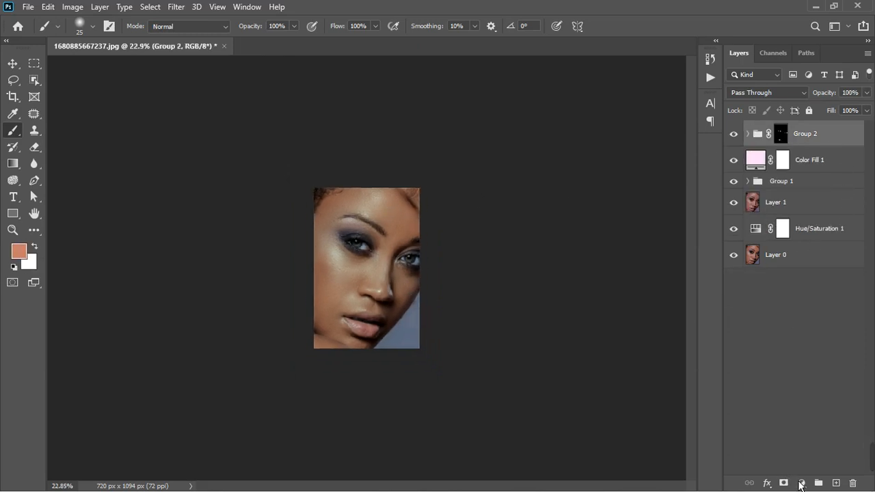
Stamp all visible layers onto a new top layer, and add a Color Lookup adjustment using the MELANIN.CUBE 3D LUT.
key("ctrl+shift+alt+e")
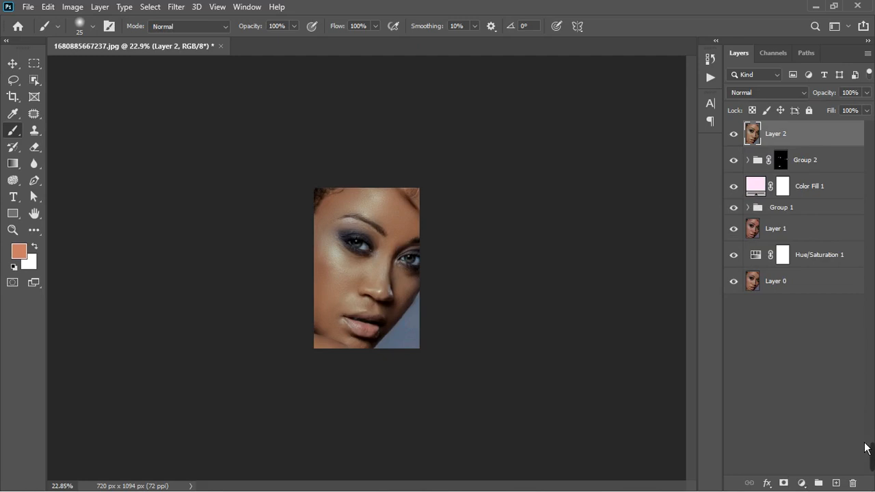
left_click(803, 483)
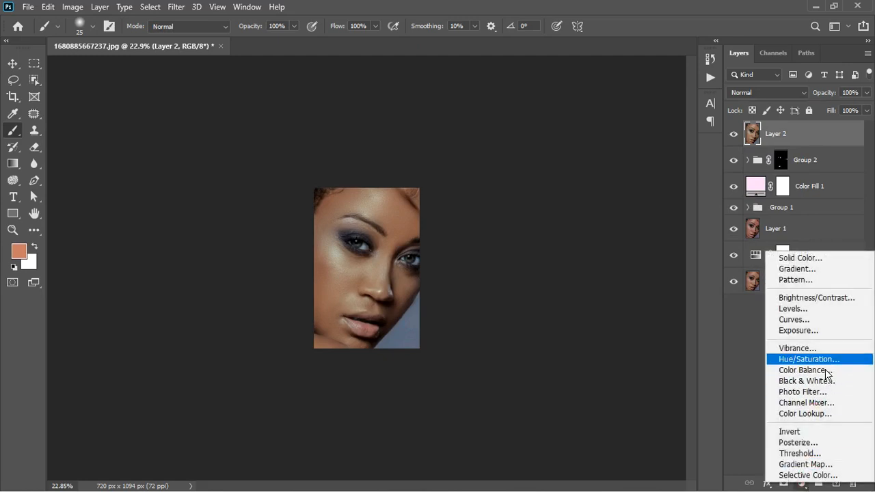
left_click(817, 415)
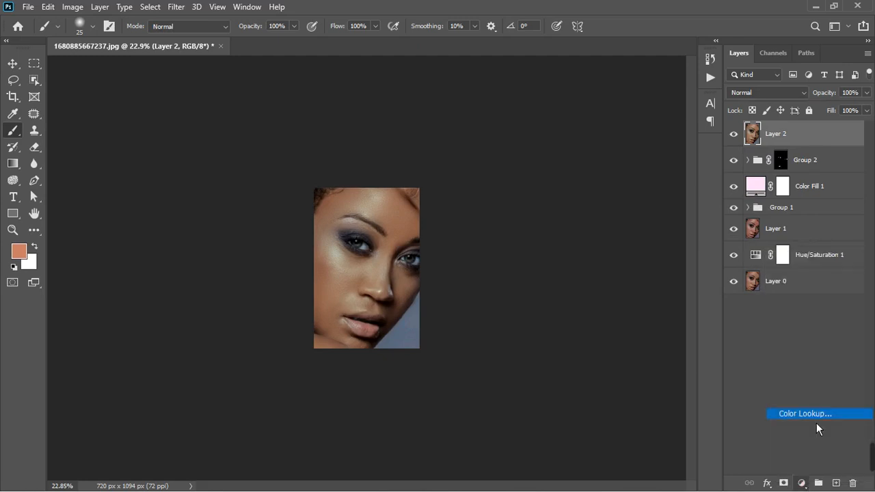
left_click(624, 186)
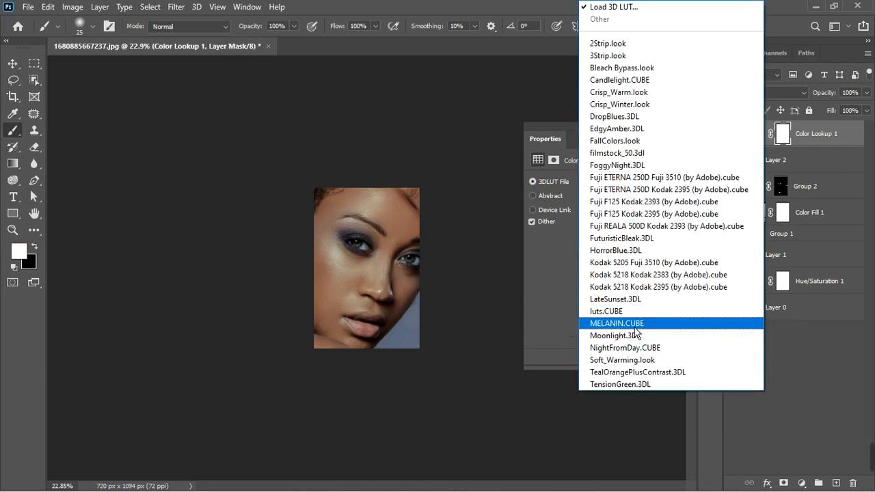
left_click(634, 325)
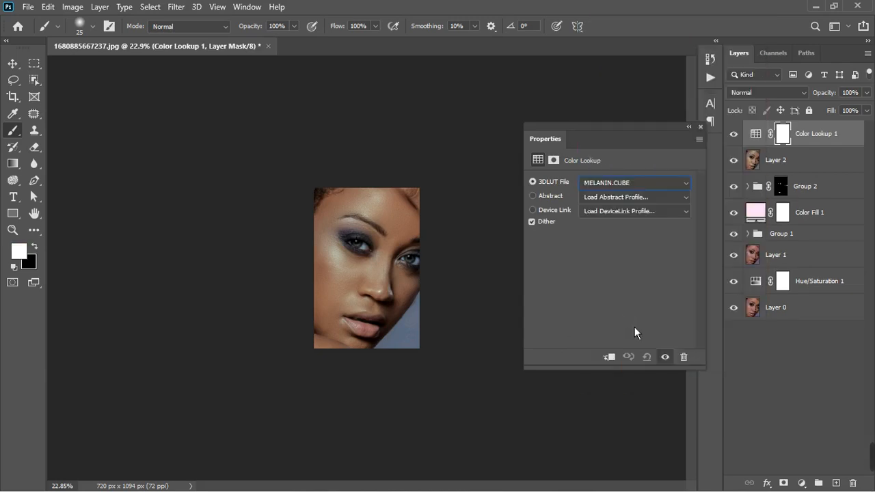
left_click(701, 128)
Lower the opacity of the Color Lookup layer to 53%.
scroll(365, 254, "up", 4)
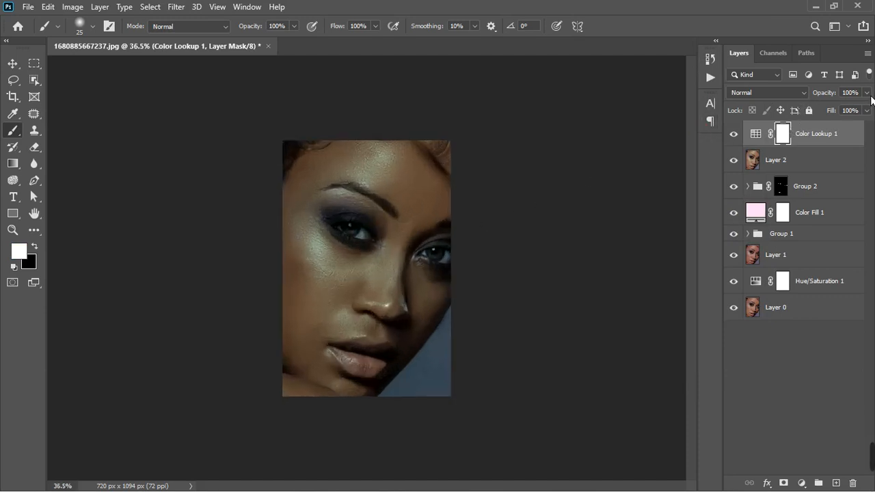
left_click(867, 92)
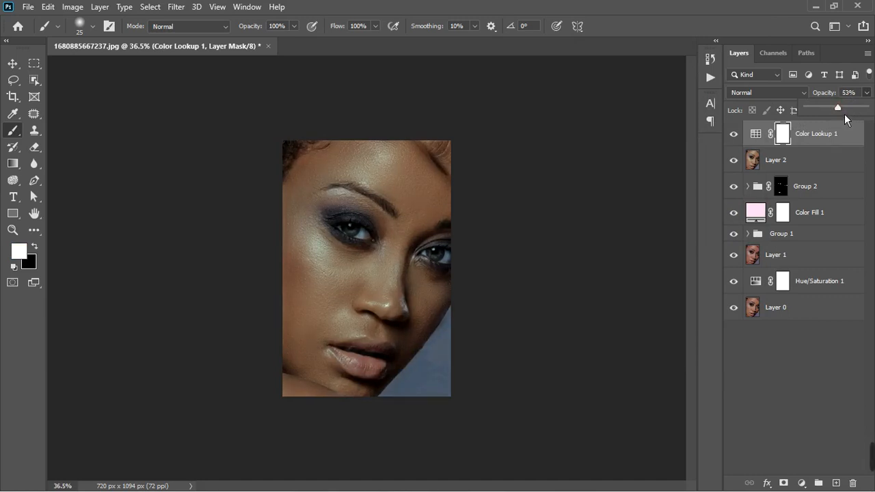
left_click(829, 385)
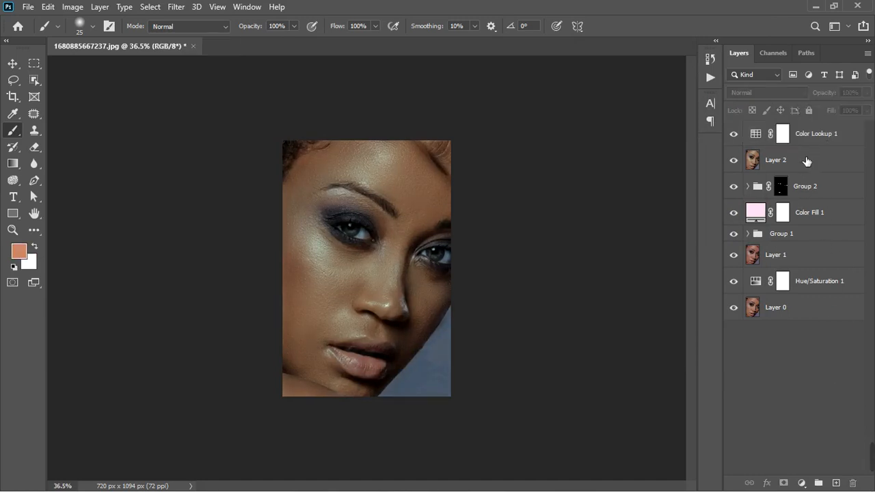
Hide the Color Lookup layer, and add a Curves adjustment above Layer 2 with the white point moved slightly inward to brighten the highlights.
left_click(735, 134)
left_click(825, 168)
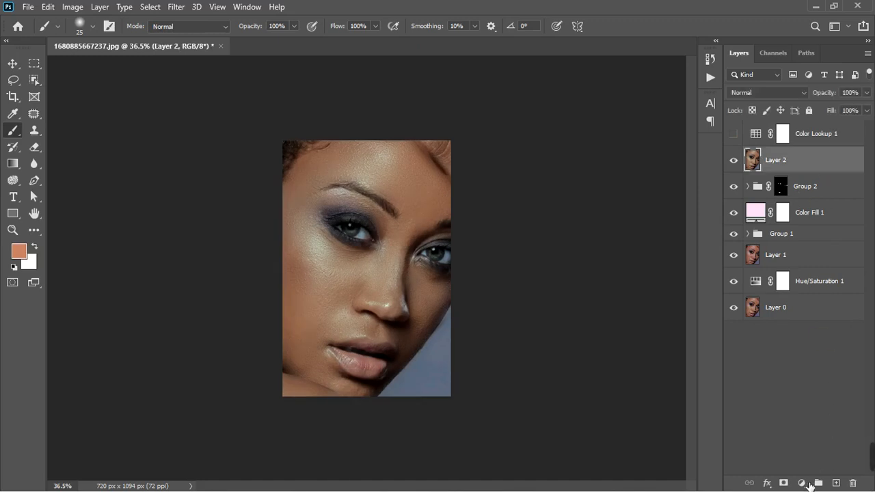
left_click(802, 483)
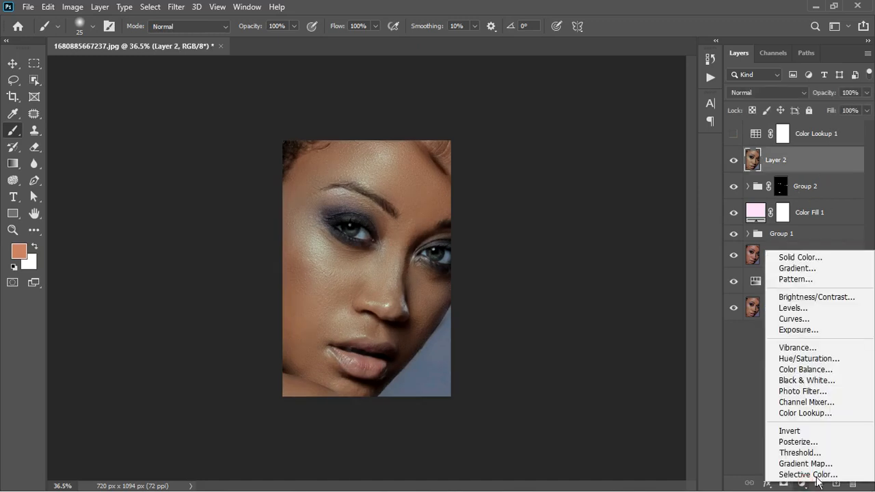
left_click(819, 320)
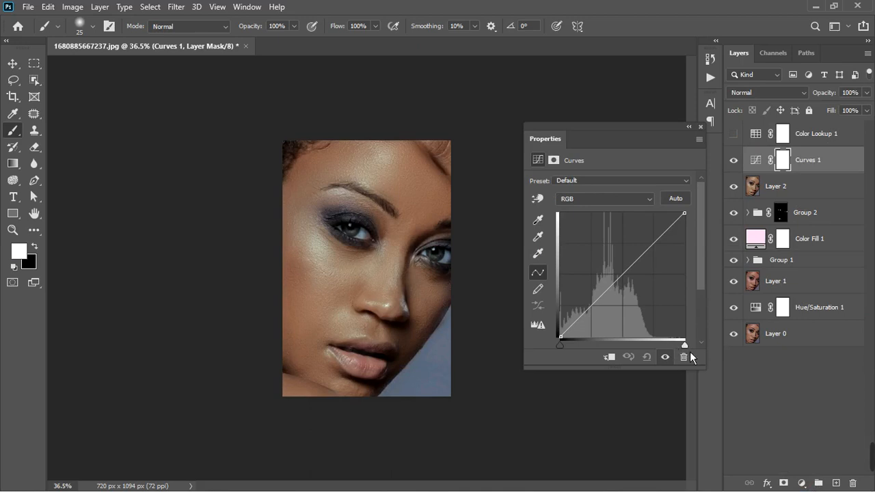
mouse_move(685, 348)
left_mouse_down()
mouse_move(670, 347)
mouse_move(679, 354)
left_mouse_up()
left_click(701, 127)
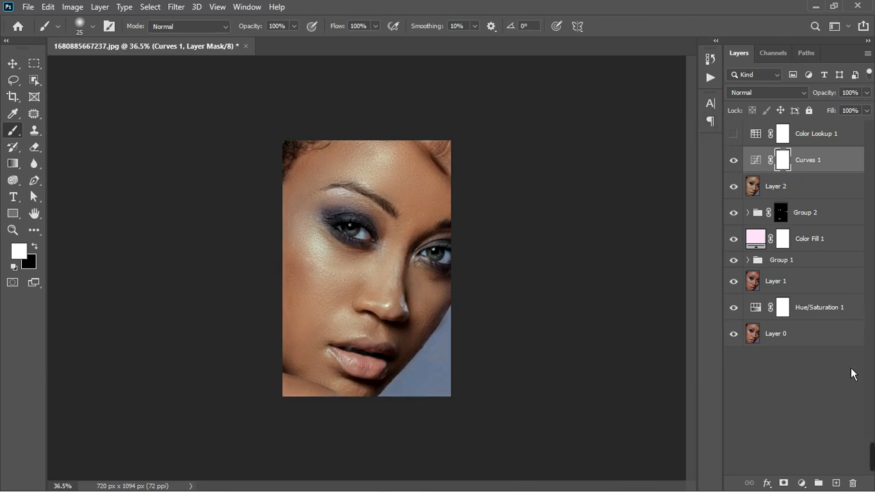
Add a Vibrance adjustment layer above Curves 1 with Vibrance raised to about +11.
left_click(804, 483)
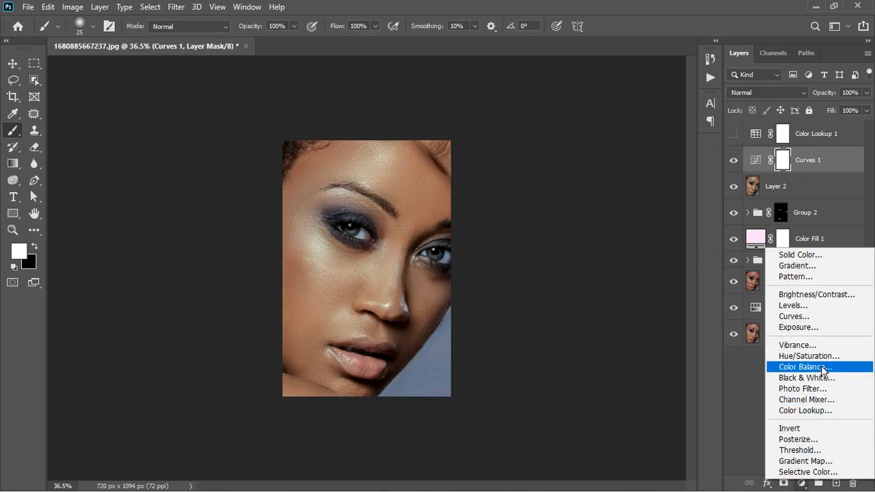
left_click(824, 346)
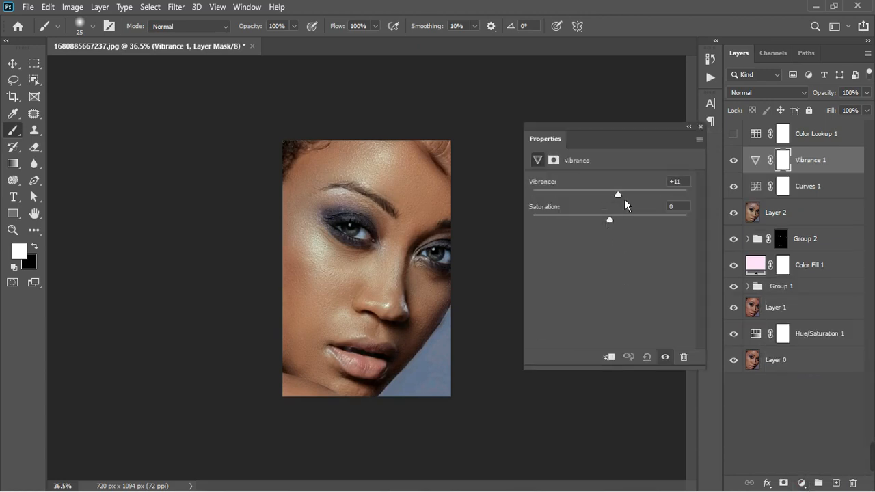
left_click_drag(624, 199, 622, 199)
left_click(709, 134)
Add a Hue/Saturation adjustment layer above Vibrance 1 with the master Saturation raised slightly.
left_click(803, 484)
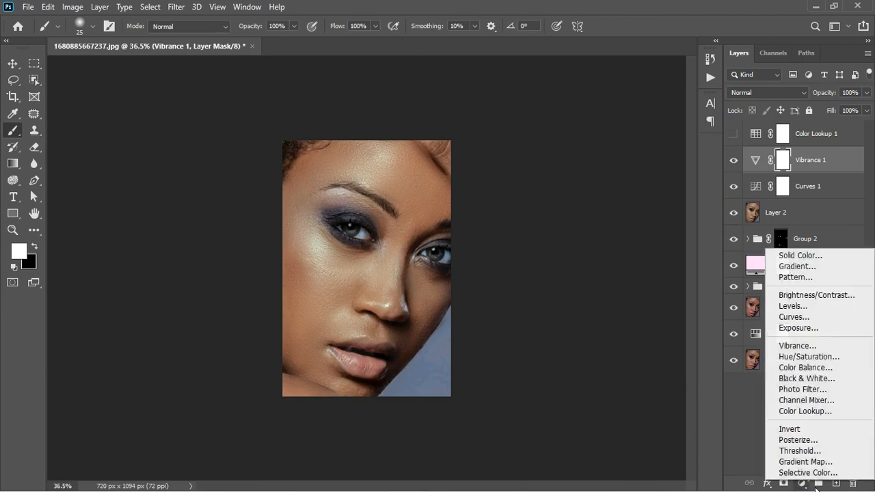
left_click(814, 361)
left_click(617, 263)
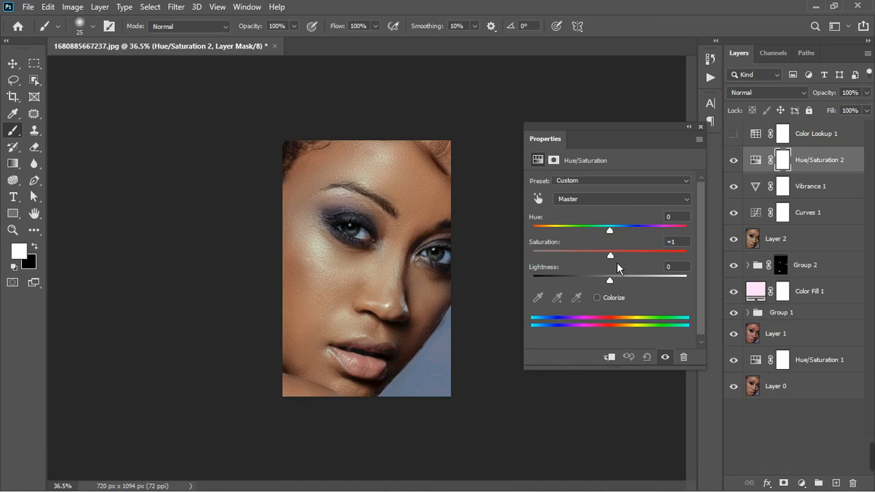
left_click_drag(624, 260, 625, 260)
left_click(701, 128)
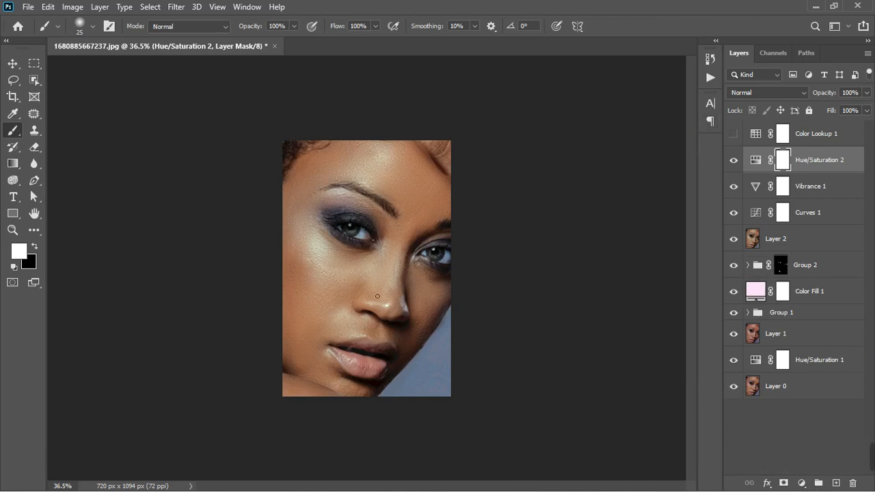
Make the Color Lookup layer visible again, and stamp all visible layers onto a new top layer.
scroll(377, 296, "up", 3)
scroll(379, 296, "down", 7)
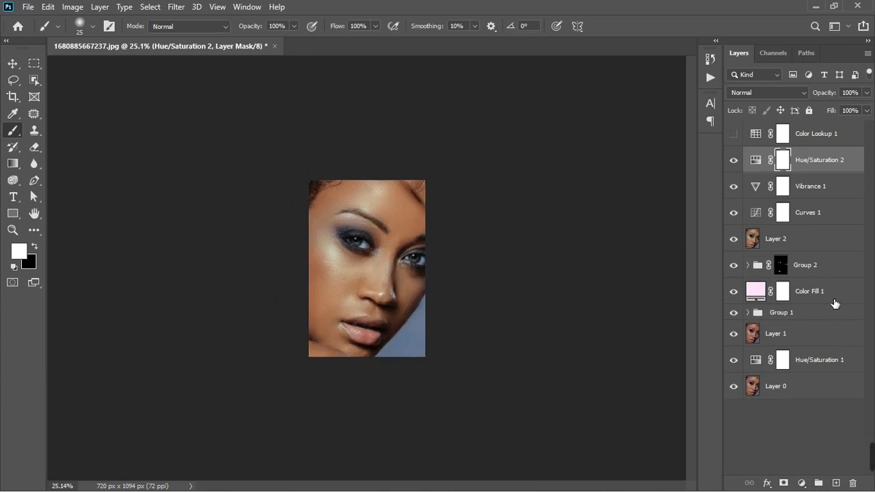
left_click(735, 134)
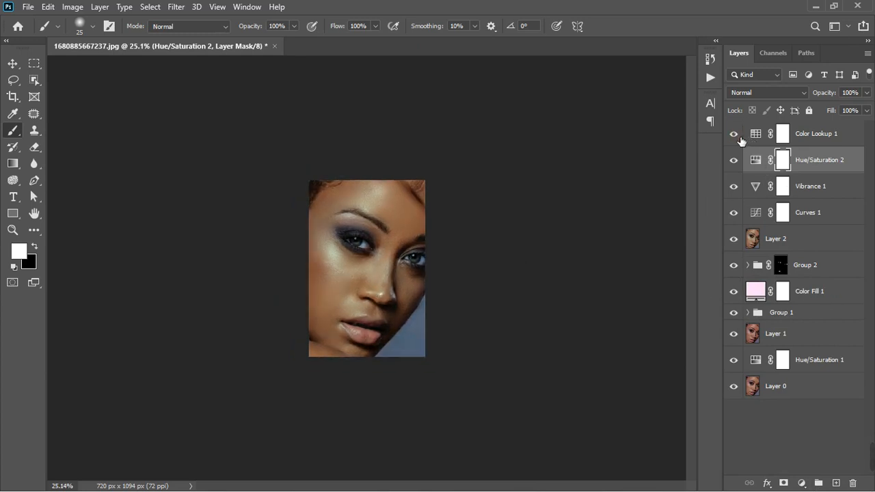
left_click(826, 135)
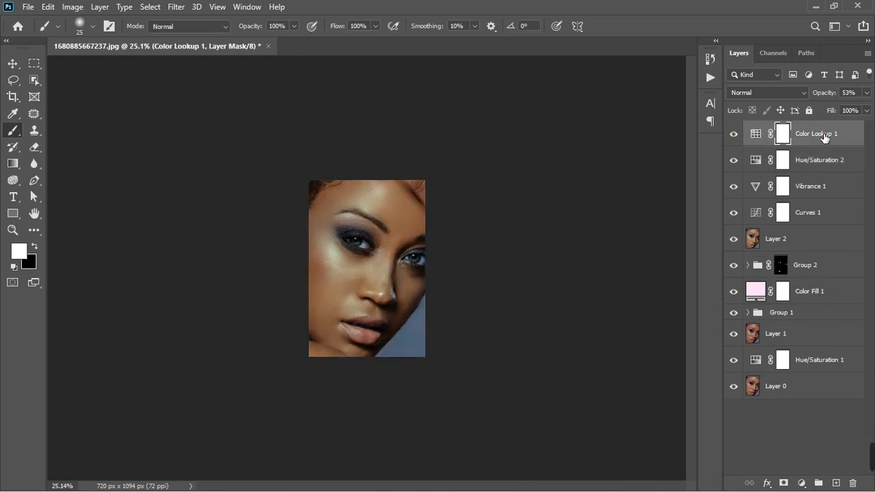
key("ctrl+alt+shift+e")
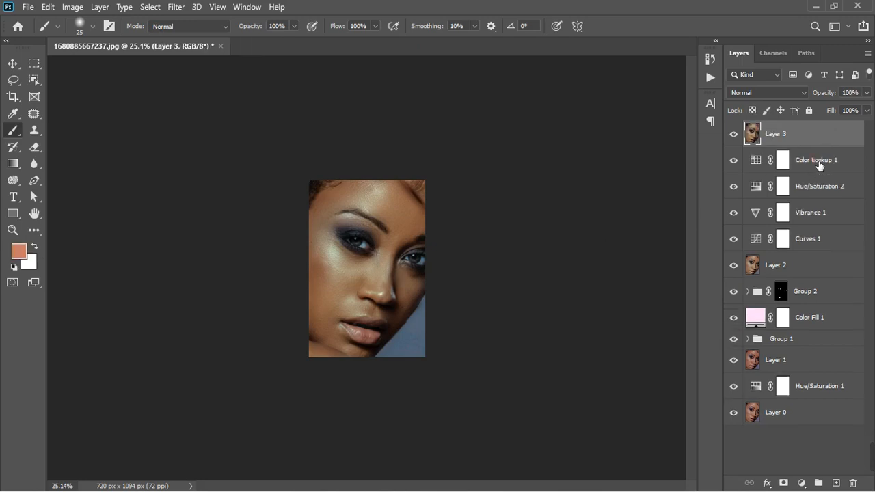
Group the layers from Color Lookup 1 down to Hue/Saturation 1, and hide the new group.
left_click(819, 164)
left_click(825, 387, "shift")
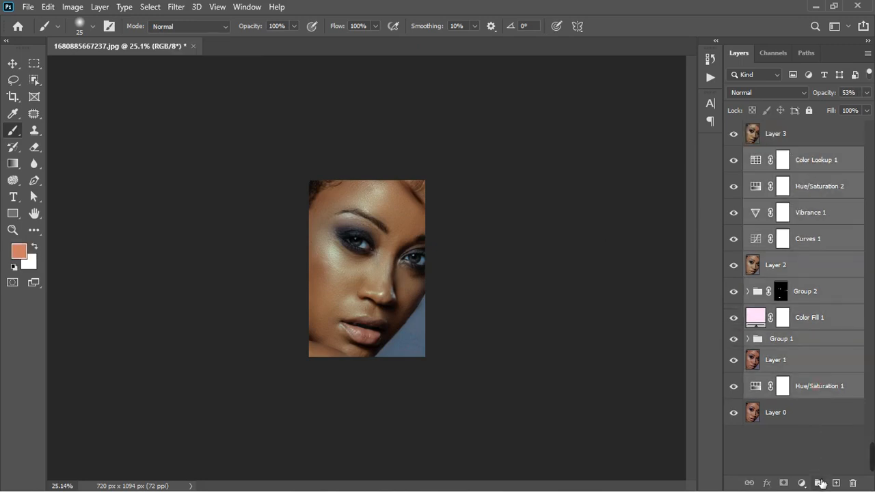
key("ctrl+g")
left_click(733, 154)
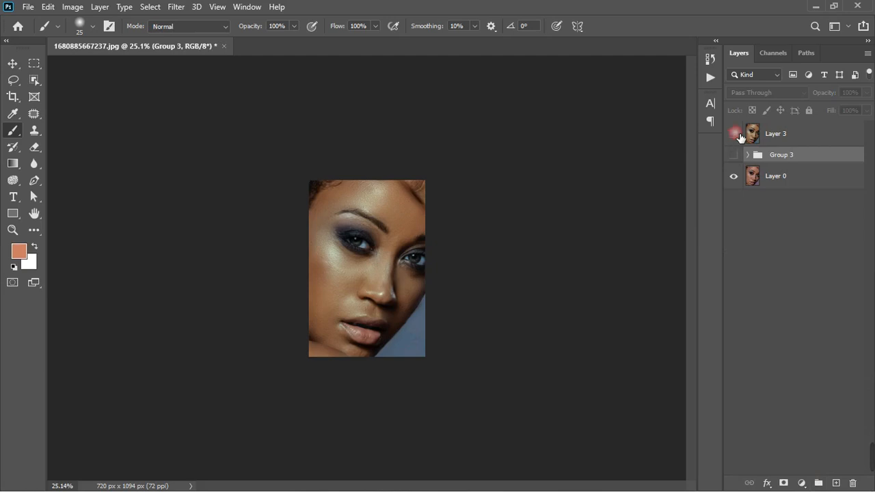
Compare the portrait before and after by toggling Layer 3's visibility, and inspect the finished retouch up close.
left_click(734, 134)
left_click(734, 134)
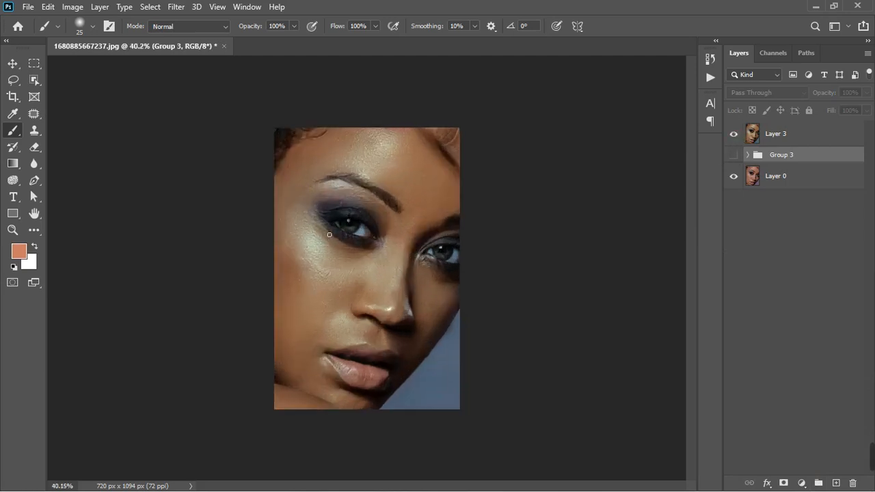
scroll(522, 203, "up", 3)
left_click(733, 134)
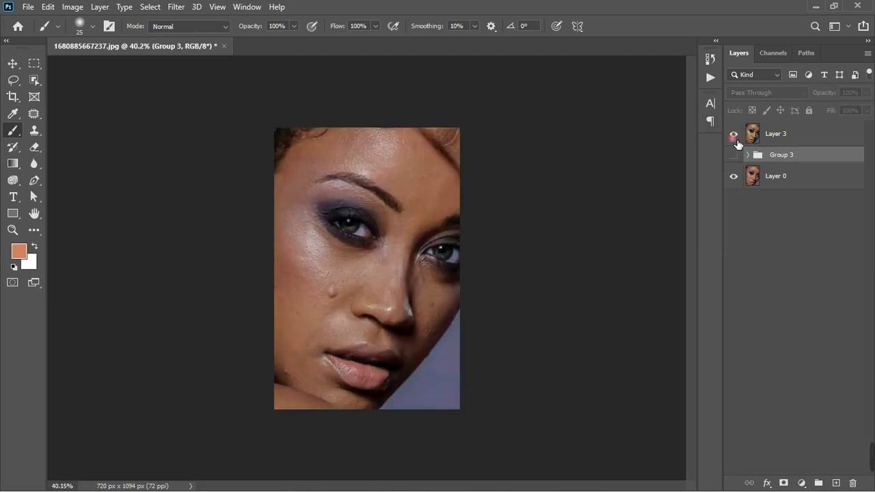
left_click(735, 136)
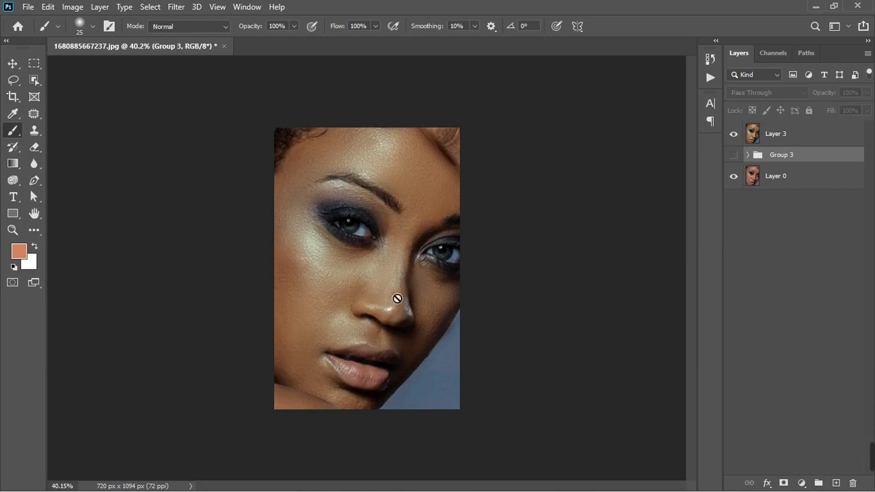
scroll(444, 160, "up", 3)
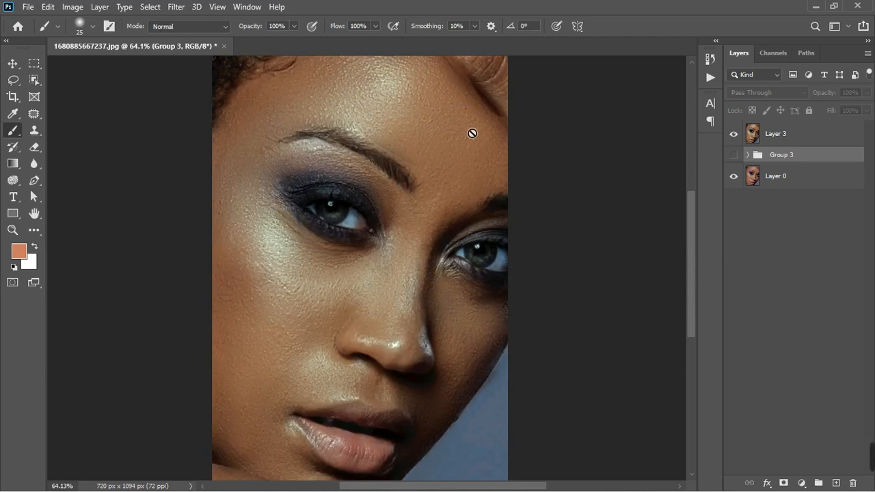
scroll(430, 171, "down", 2)
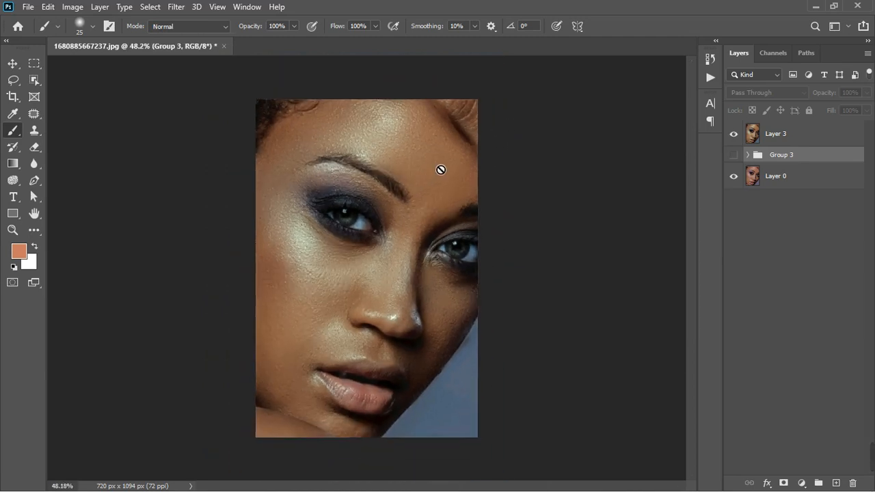
scroll(446, 161, "down", 1)
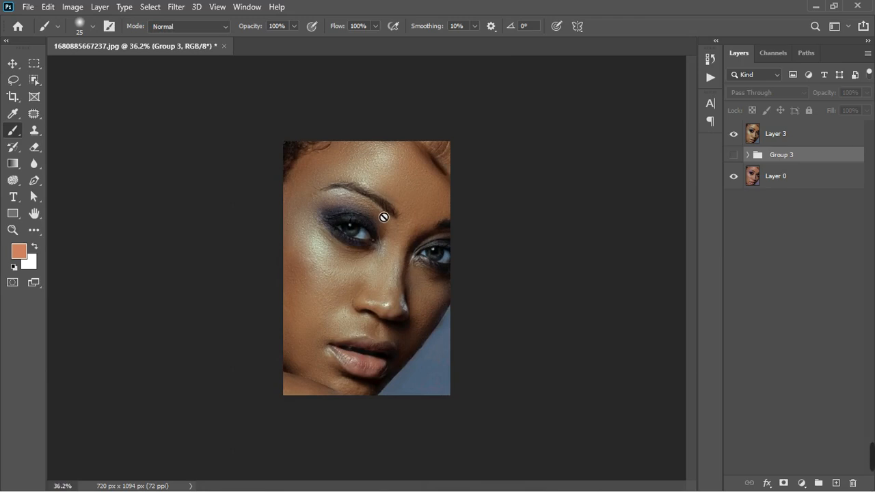